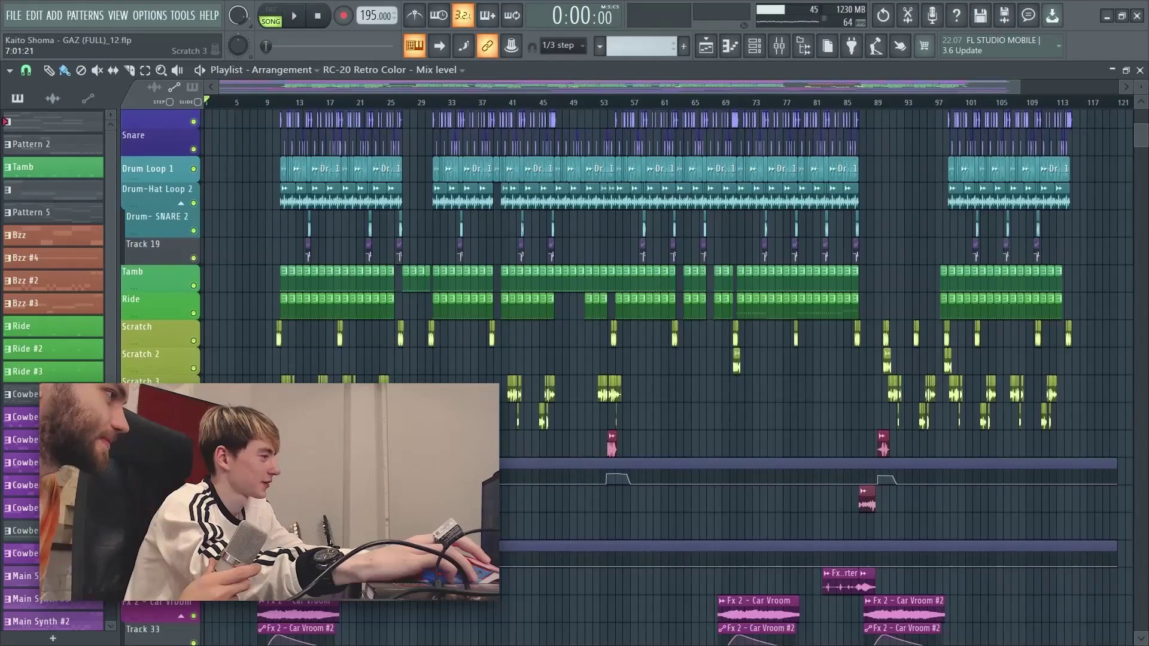
- Check the mixer's channel layout, close it, and play the arrangement while examining the drum tracks from bar 11
{"action": "left_click", "coordinate": [780, 47]}
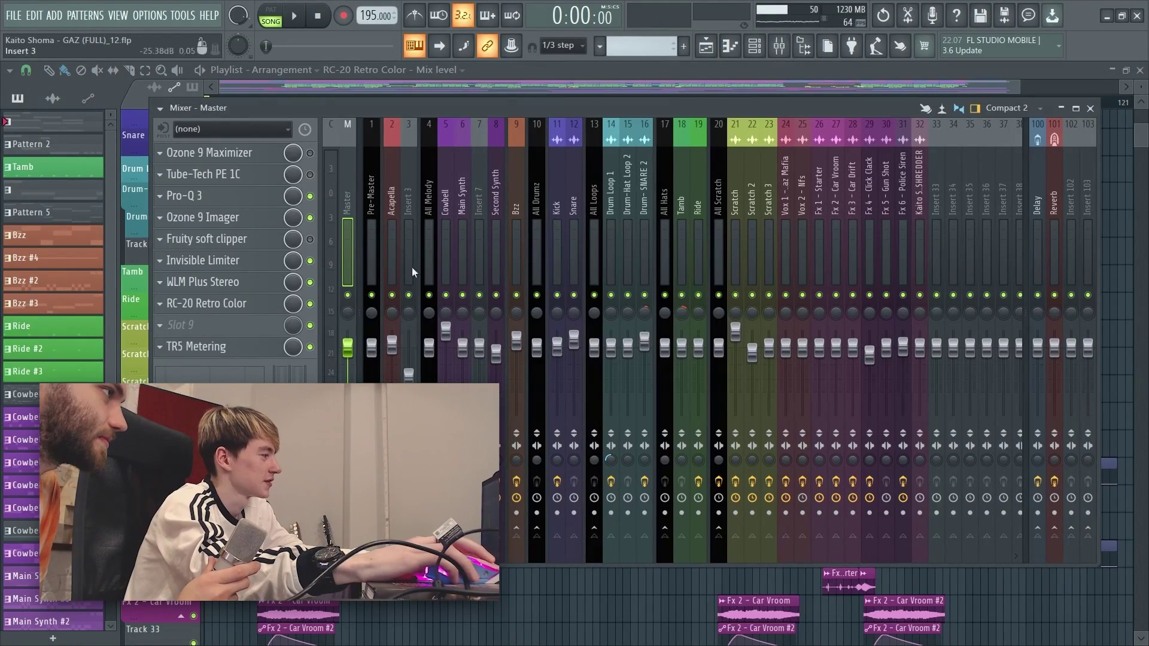
{"action": "left_click", "coordinate": [130, 187]}
{"action": "scroll", "coordinate": [138, 371], "scroll_direction": "down", "scroll_amount": 5}
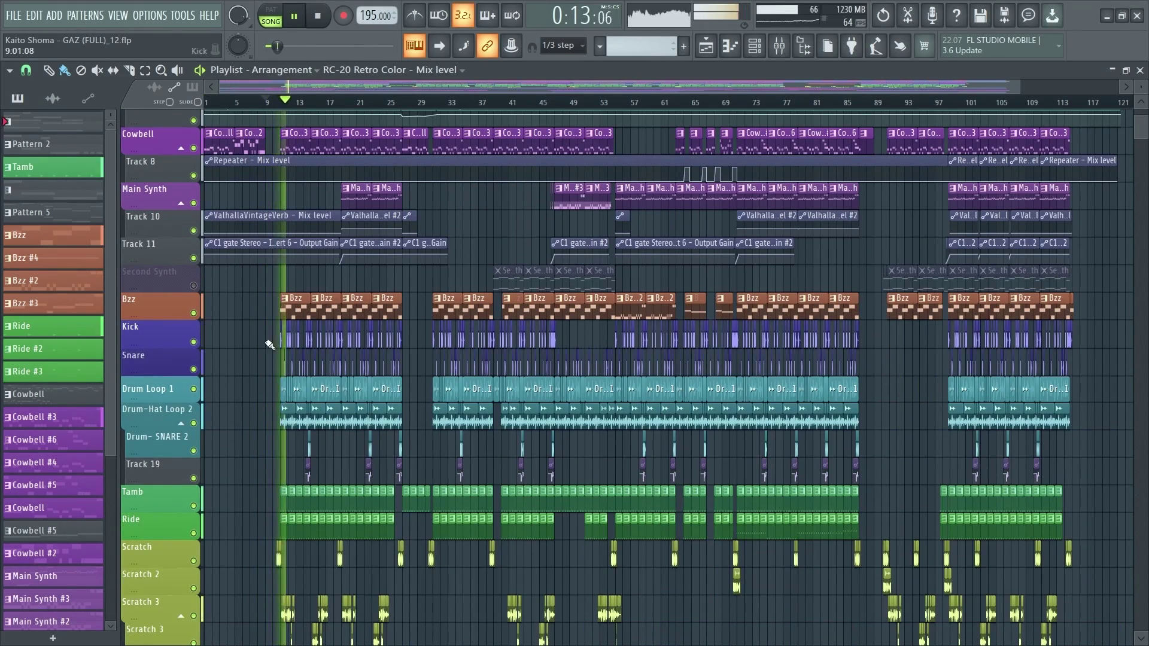
{"action": "scroll", "coordinate": [269, 345], "scroll_direction": "up", "scroll_amount": 6}
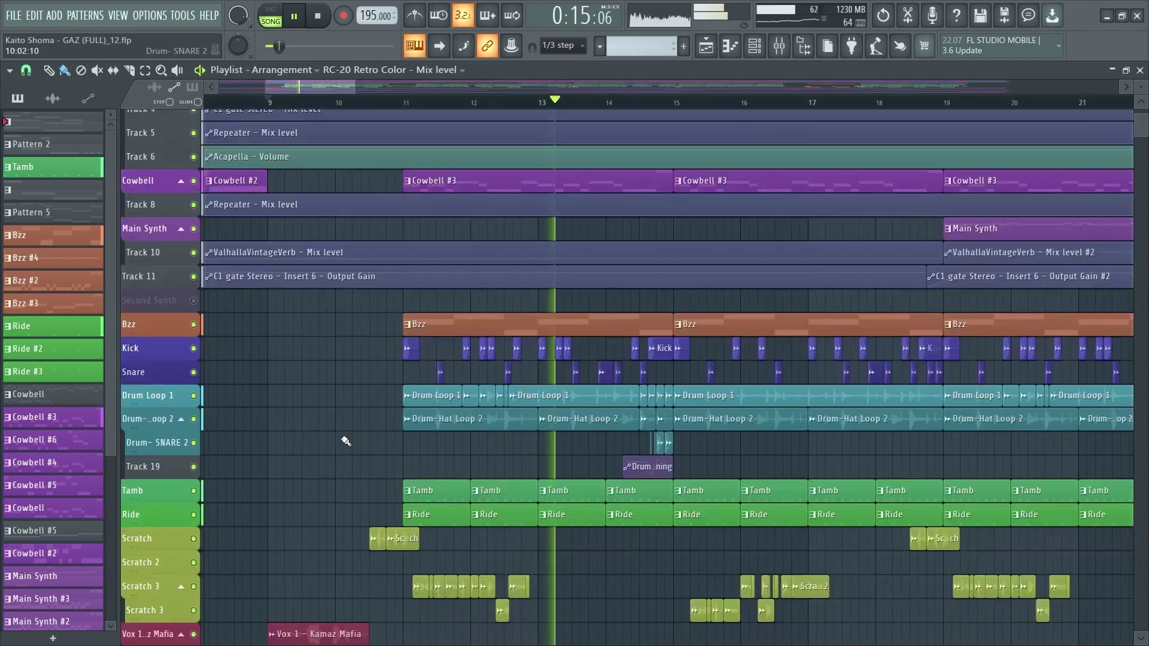
{"action": "scroll", "coordinate": [346, 441], "scroll_direction": "up", "scroll_amount": 8}
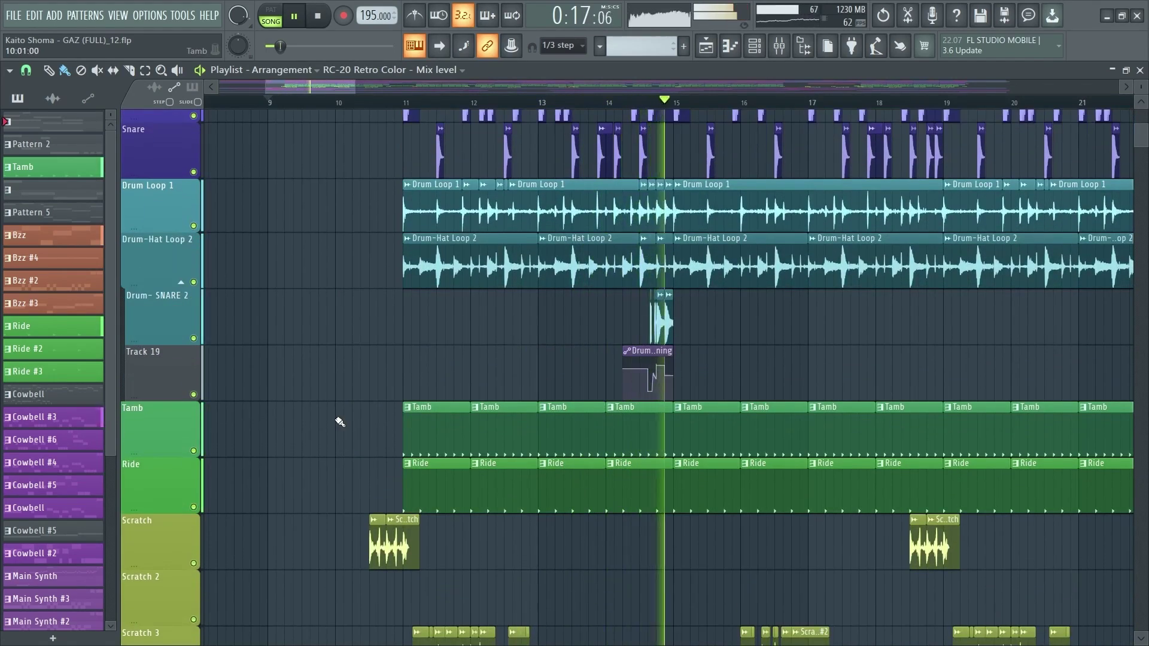
{"action": "scroll", "coordinate": [317, 395], "scroll_direction": "down", "scroll_amount": 5}
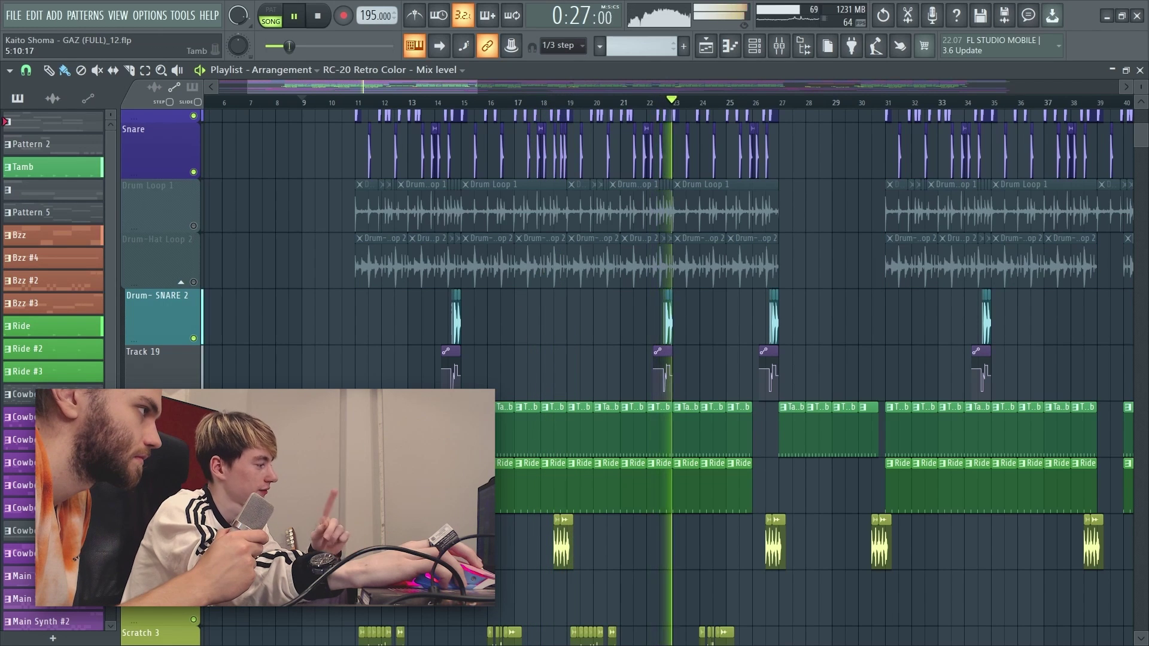
- Mute the Tamb and Ride tracks and restart playback from bar 11
{"action": "left_click", "coordinate": [193, 450]}
{"action": "left_click", "coordinate": [193, 507]}
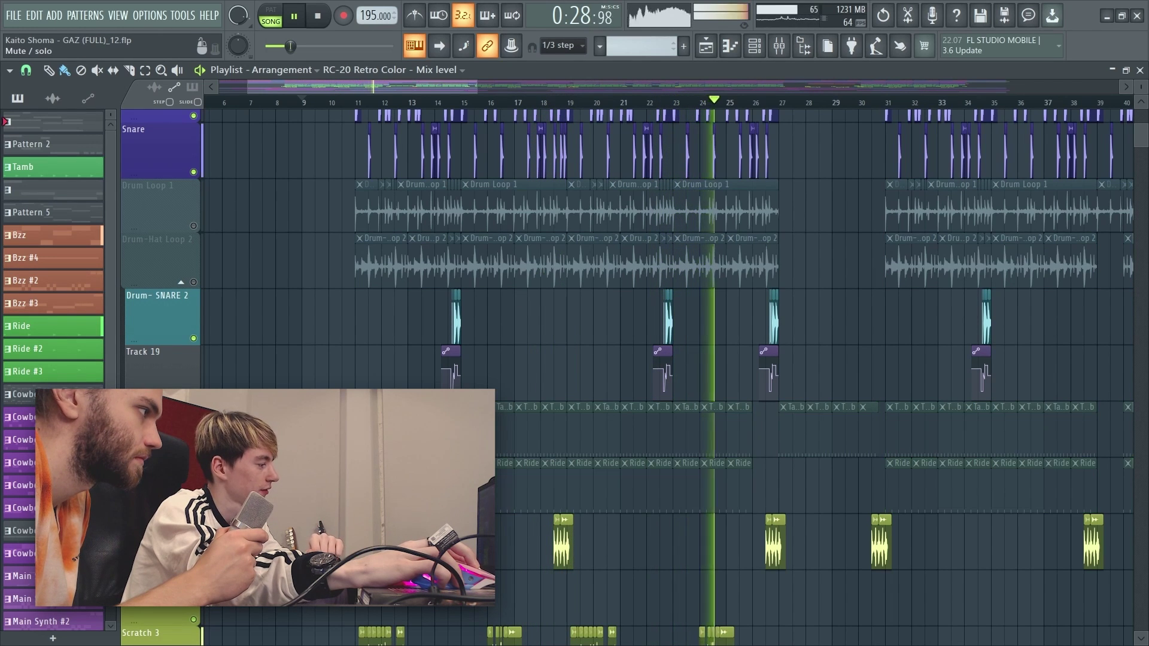
{"action": "left_click", "coordinate": [348, 103]}
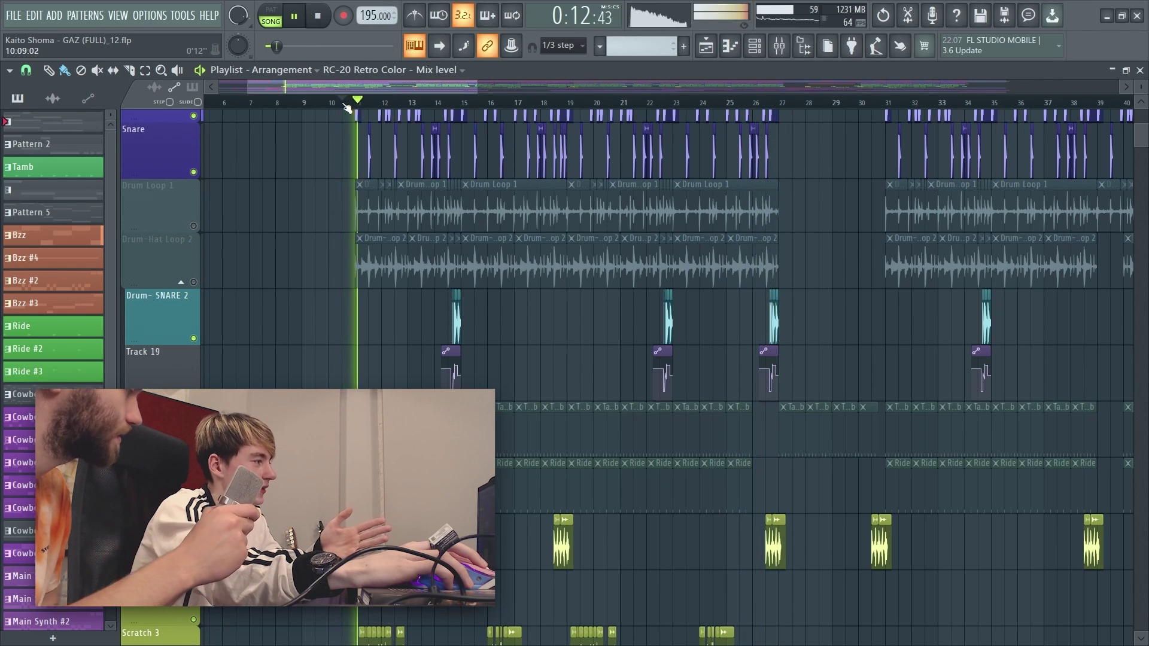
- Examine the Bzz, Kick, Snare and Drum- SNARE 2 clips in the first drum section during playback
{"action": "scroll", "coordinate": [300, 264], "scroll_direction": "up", "scroll_amount": 3}
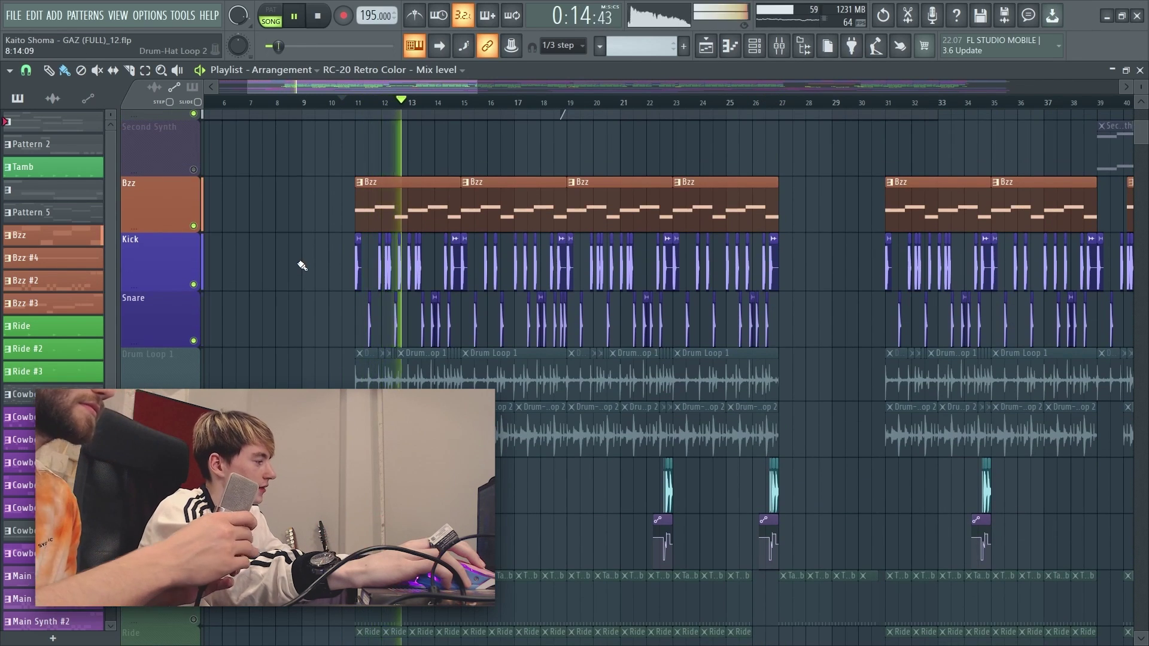
{"action": "scroll", "coordinate": [302, 266], "scroll_direction": "up", "scroll_amount": 3}
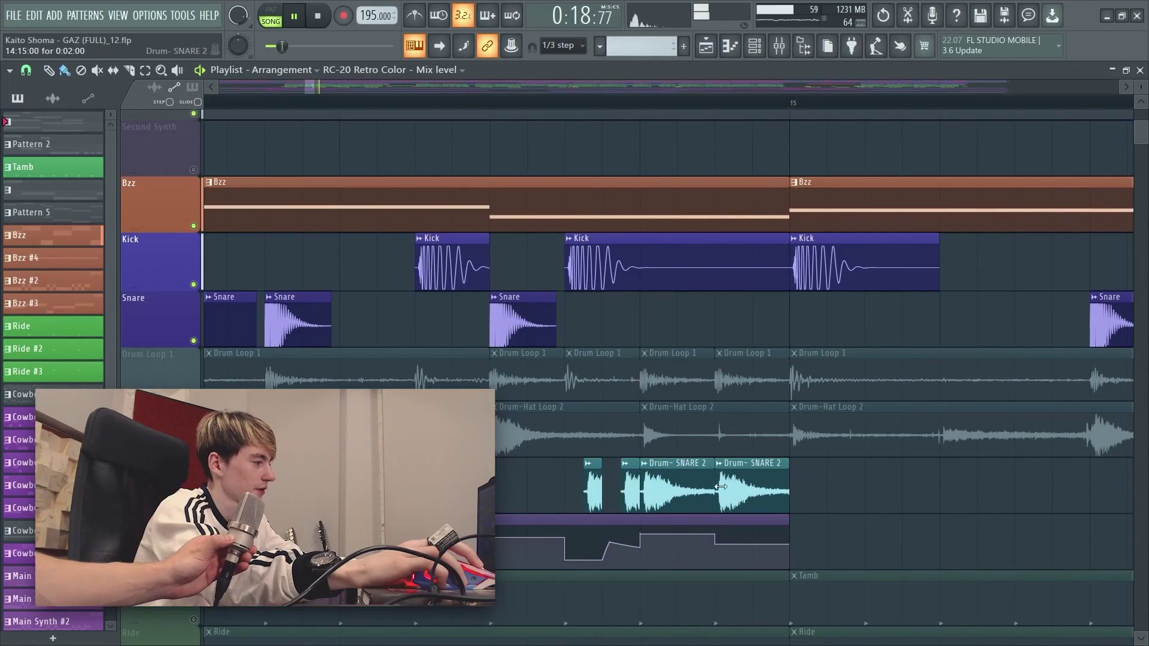
{"action": "scroll", "coordinate": [828, 504], "scroll_direction": "down", "scroll_amount": 8}
{"action": "scroll", "coordinate": [889, 497], "scroll_direction": "up", "scroll_amount": 5}
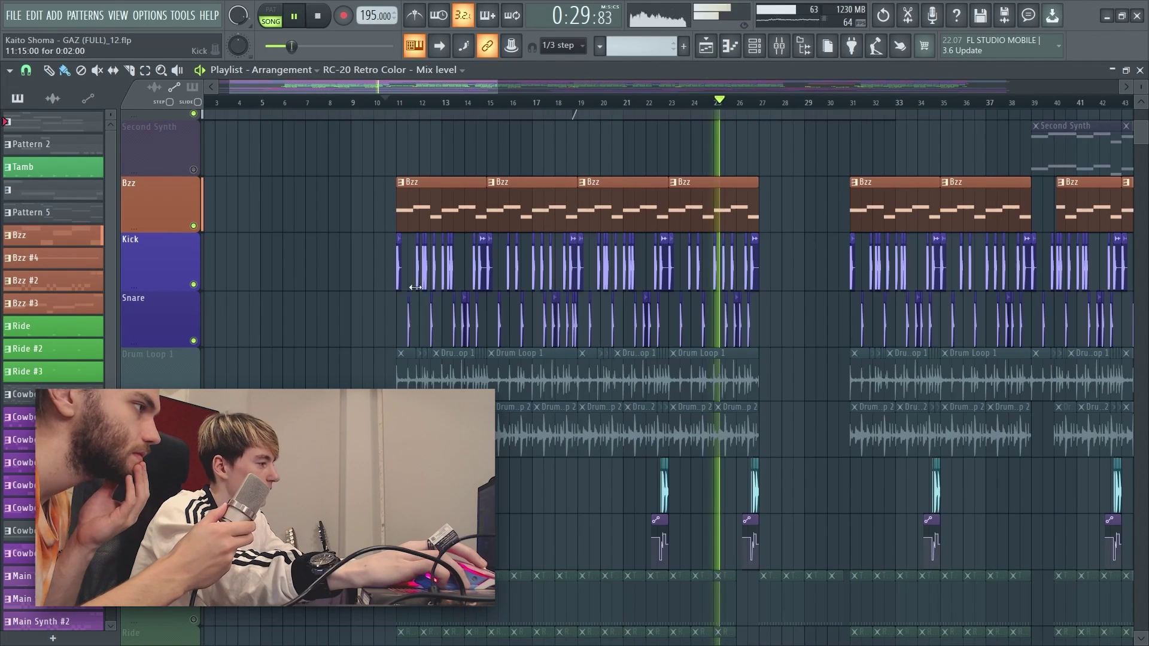
{"action": "scroll", "coordinate": [594, 244], "scroll_direction": "down", "scroll_amount": 4}
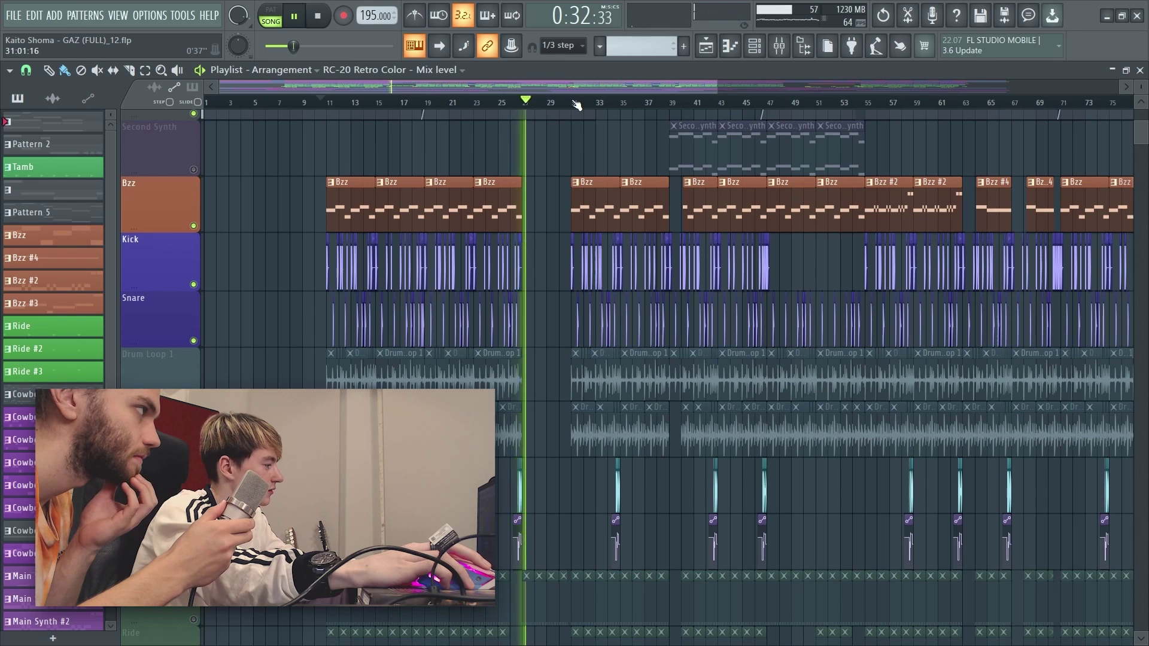
- Continue playback from bar 31 and unmute the Drum Loop 1 and Drum-Hat Loop 2 tracks
{"action": "left_click", "coordinate": [576, 106]}
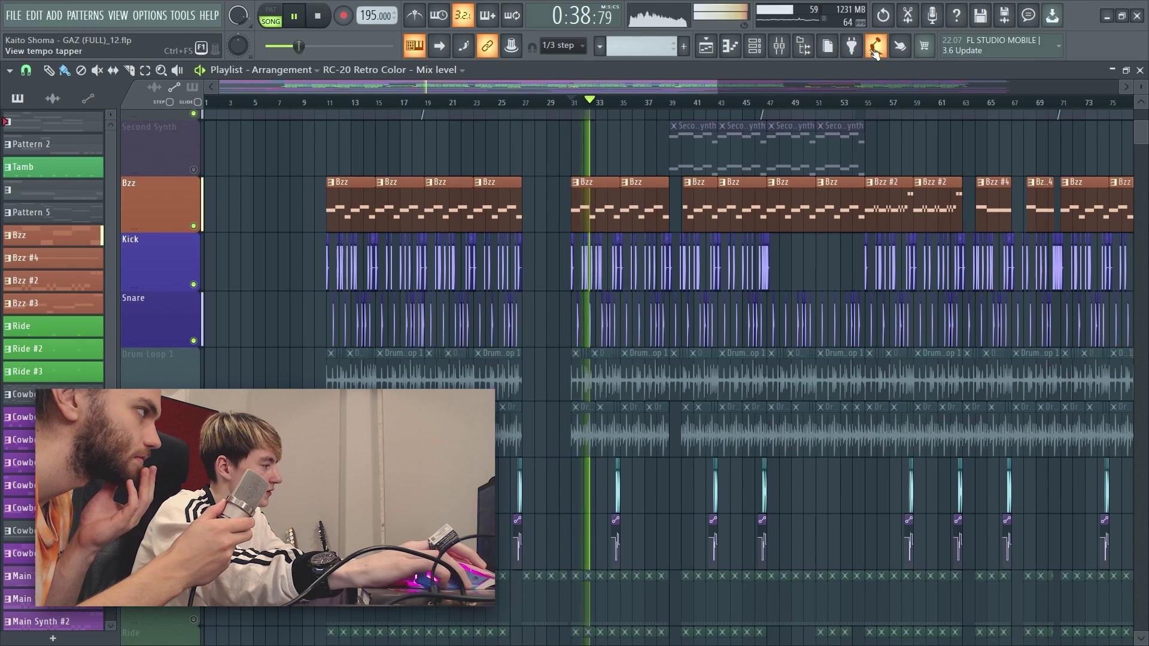
{"action": "left_click", "coordinate": [193, 398]}
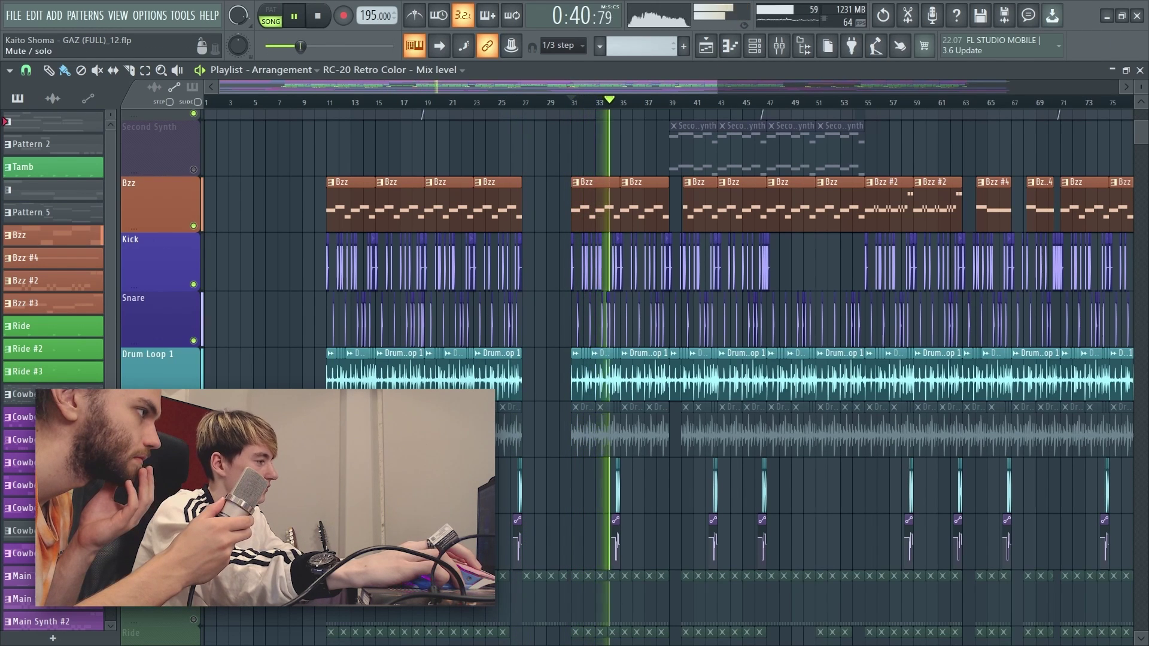
{"action": "scroll", "coordinate": [193, 398], "scroll_direction": "up", "scroll_amount": 1}
{"action": "scroll", "coordinate": [1041, 472], "scroll_direction": "up", "scroll_amount": 4}
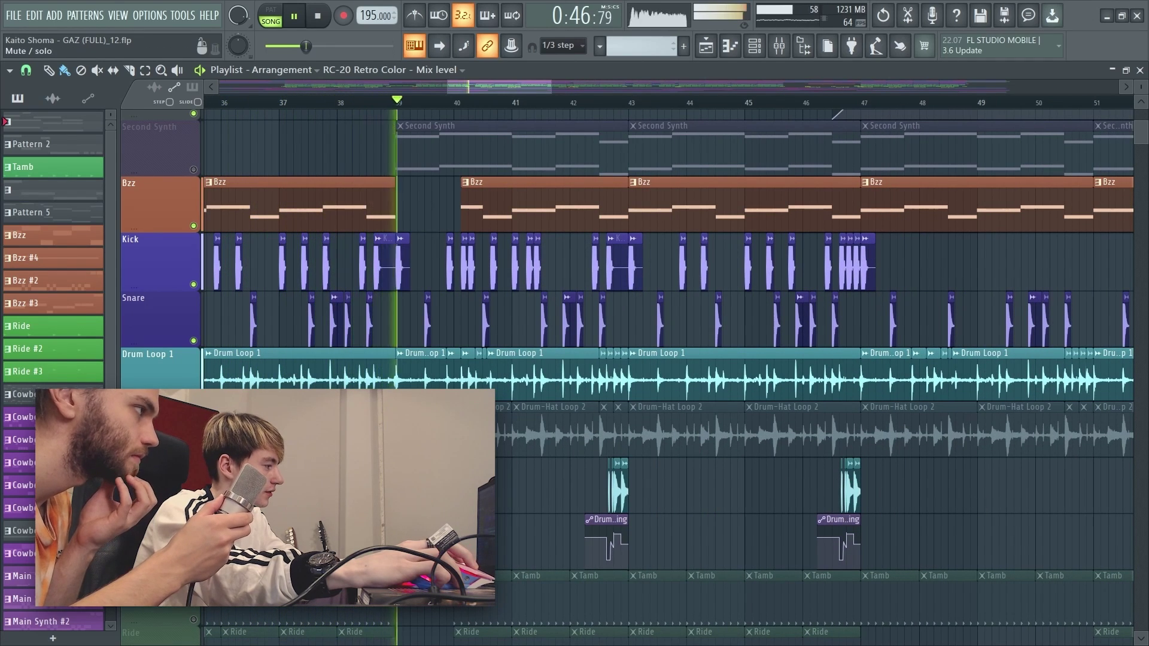
{"action": "left_click", "coordinate": [194, 451]}
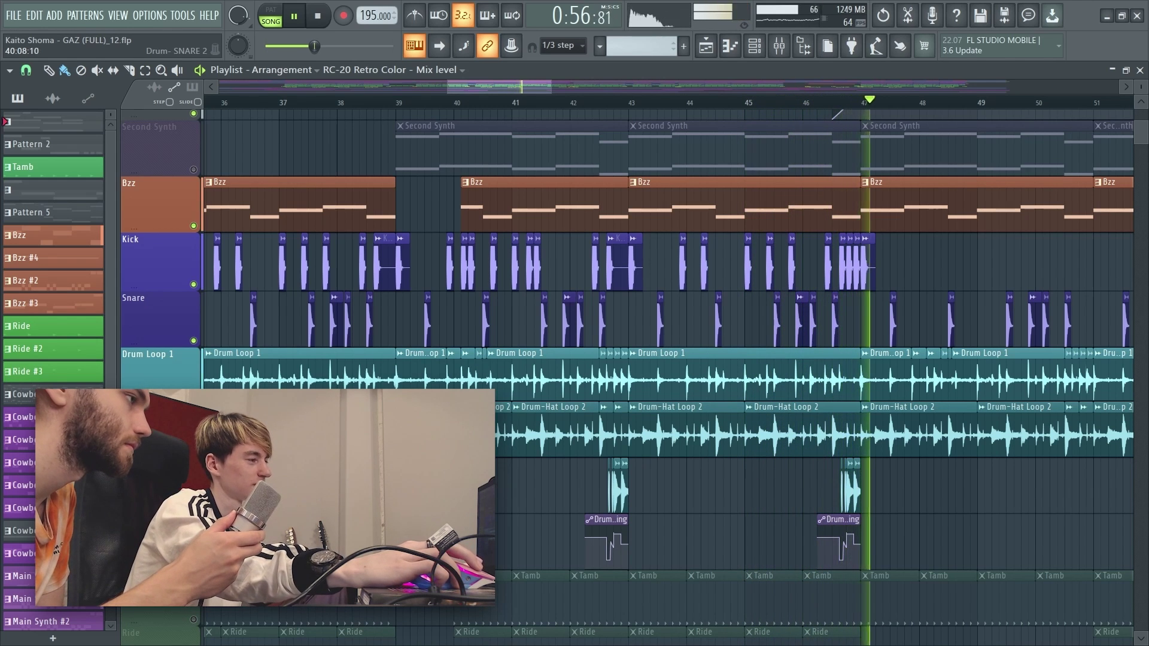
- Unmute the Tamb track and open the pattern of its first clip at bar 11
{"action": "scroll", "coordinate": [833, 117], "scroll_direction": "down", "scroll_amount": 2}
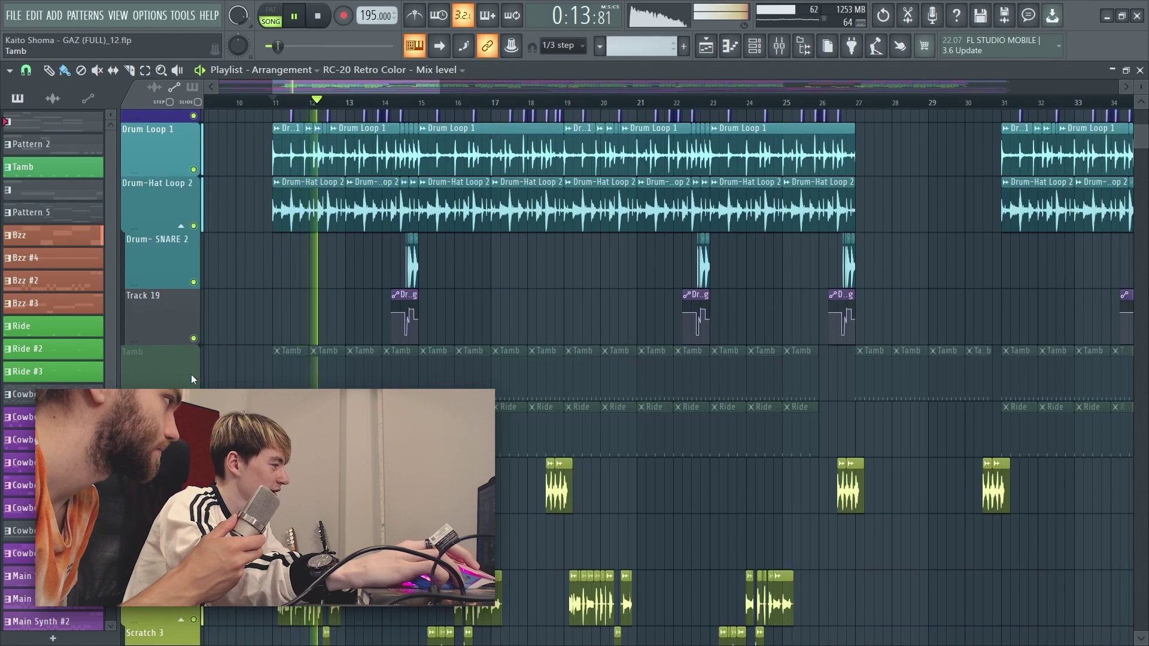
{"action": "left_click", "coordinate": [194, 395]}
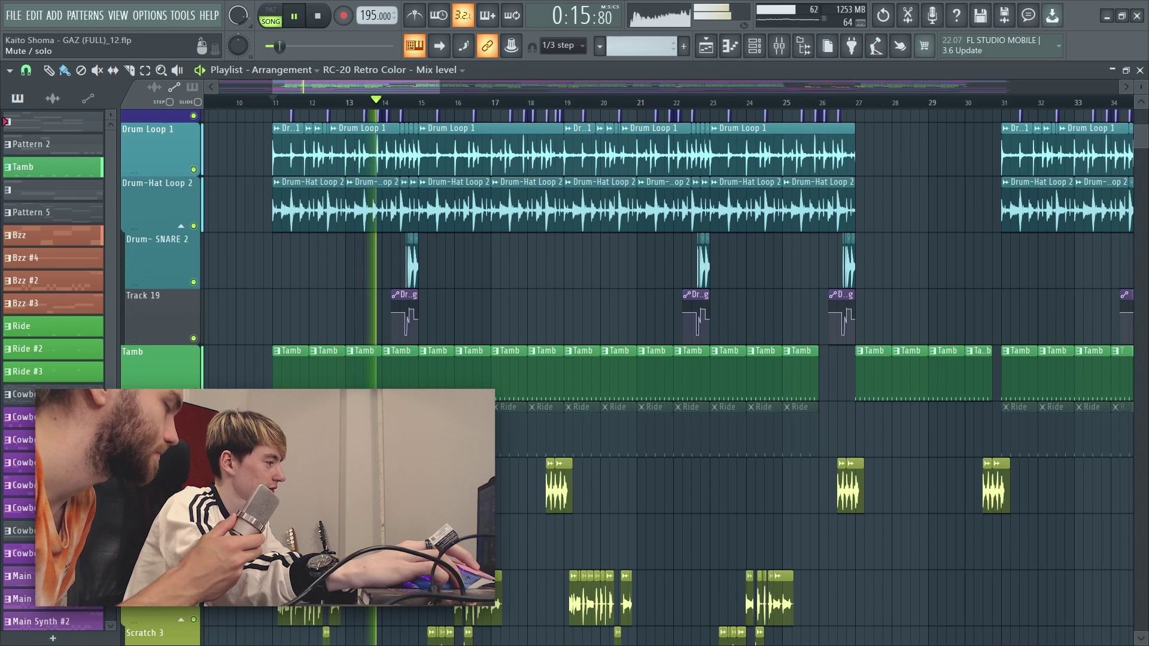
{"action": "double_click", "coordinate": [293, 377]}
{"action": "scroll", "coordinate": [294, 379], "scroll_direction": "down", "scroll_amount": 6}
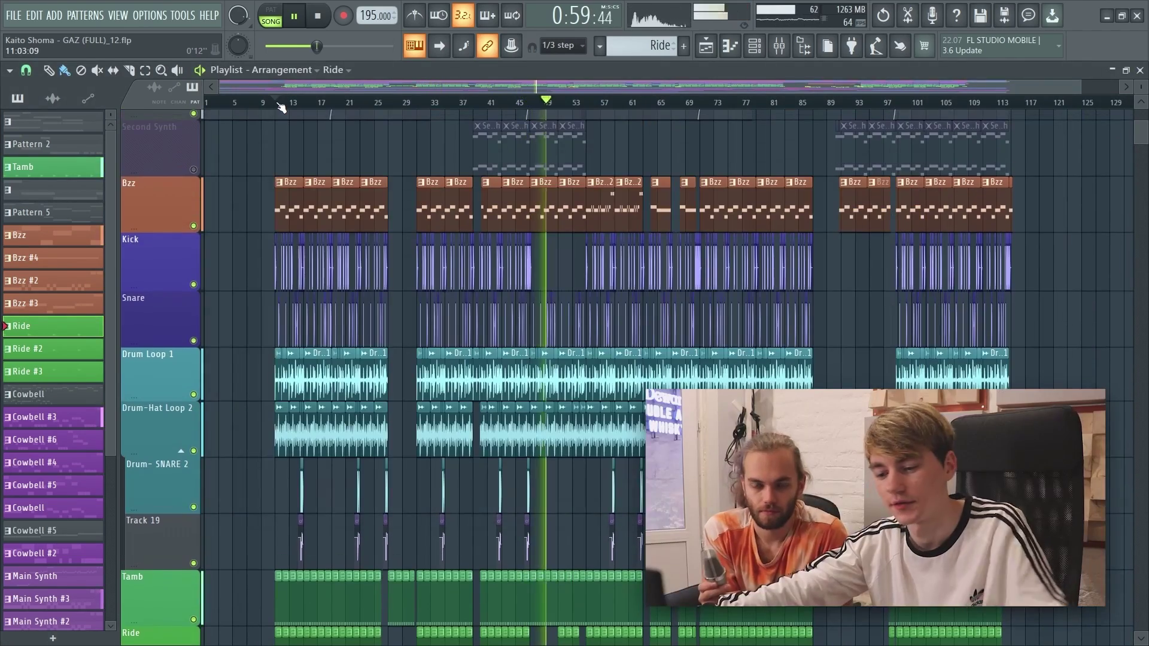
- Stop playback and open the sample settings of the Kick clip at bar 13
{"action": "key", "text": "space"}
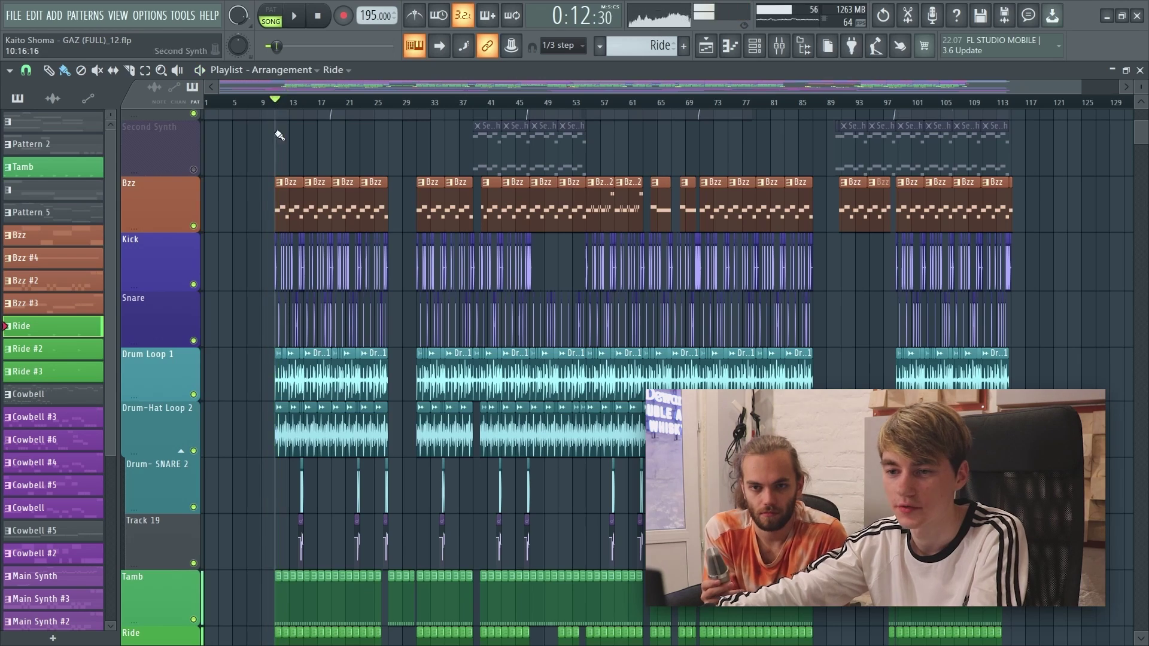
{"action": "scroll", "coordinate": [279, 135], "scroll_direction": "up", "scroll_amount": 10}
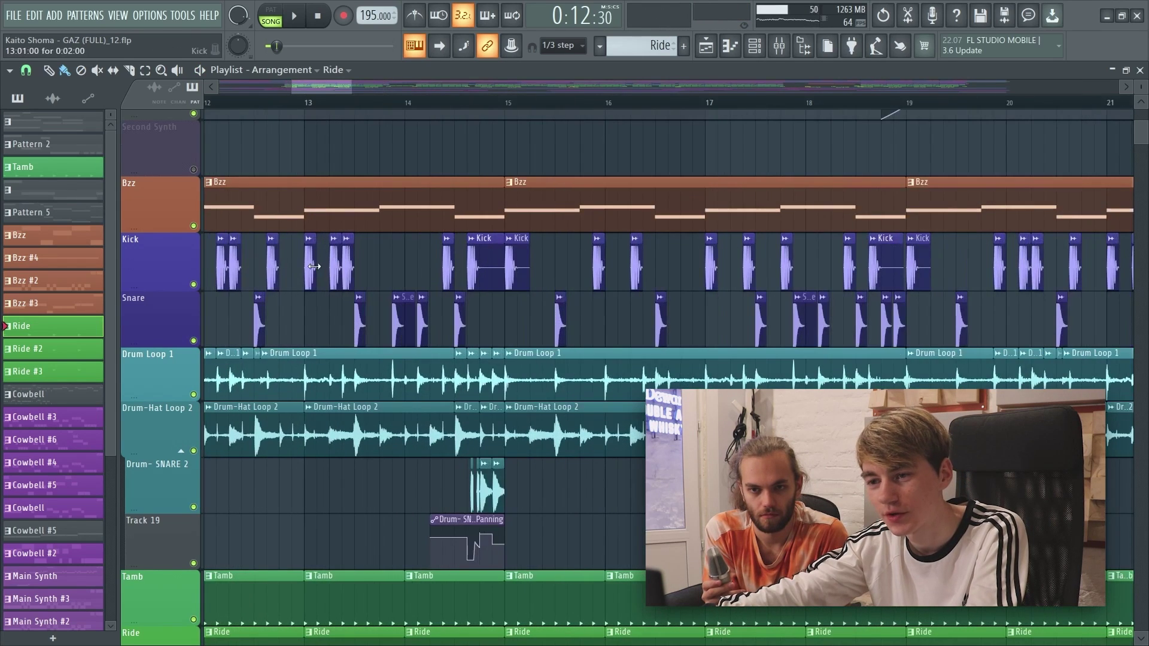
{"action": "double_click", "coordinate": [311, 269]}
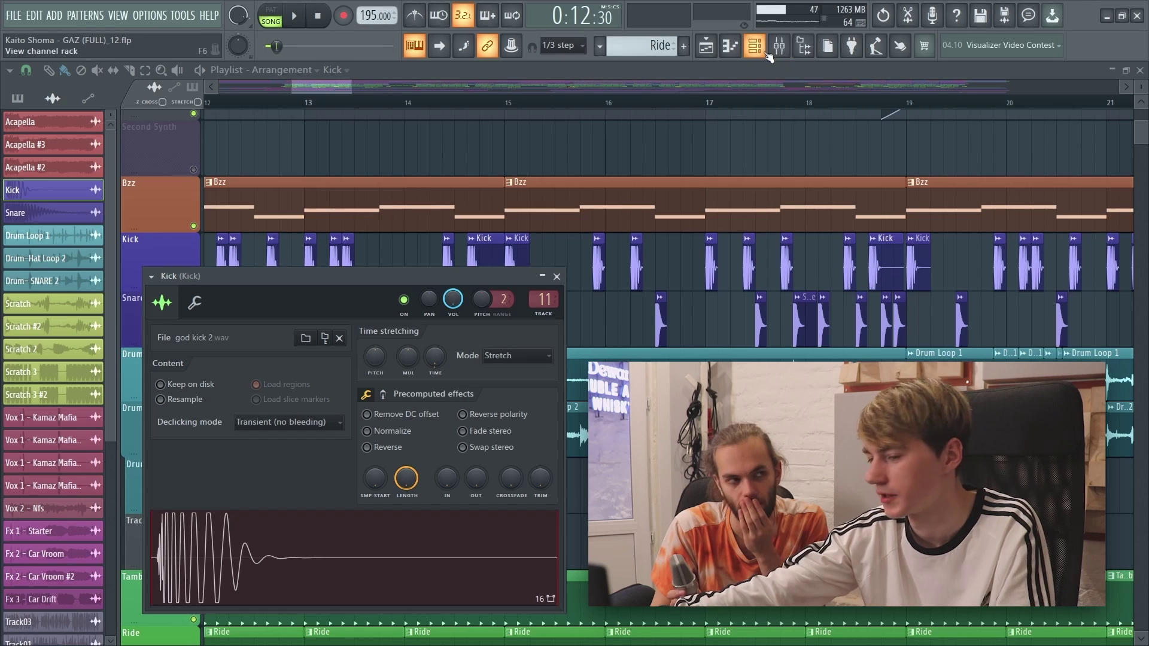
- Show the sample browser and look through the COMBO KIT and HOUSE! folders in DrumPacks, collapsing them again
{"action": "left_click", "coordinate": [809, 50]}
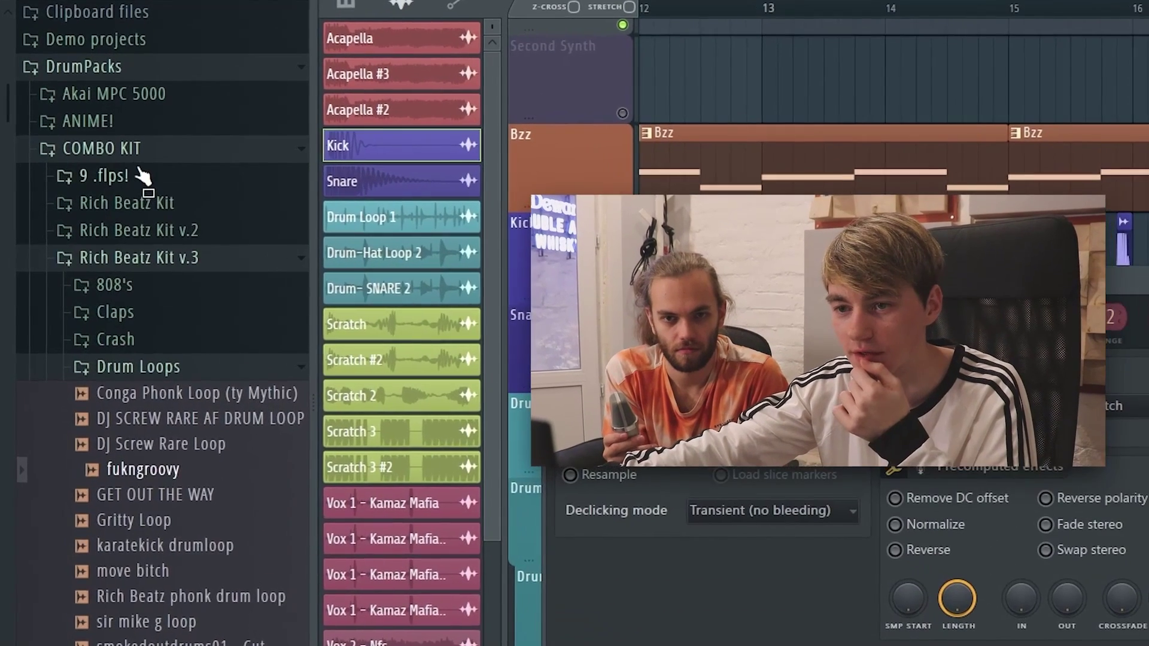
{"action": "left_click", "coordinate": [123, 165]}
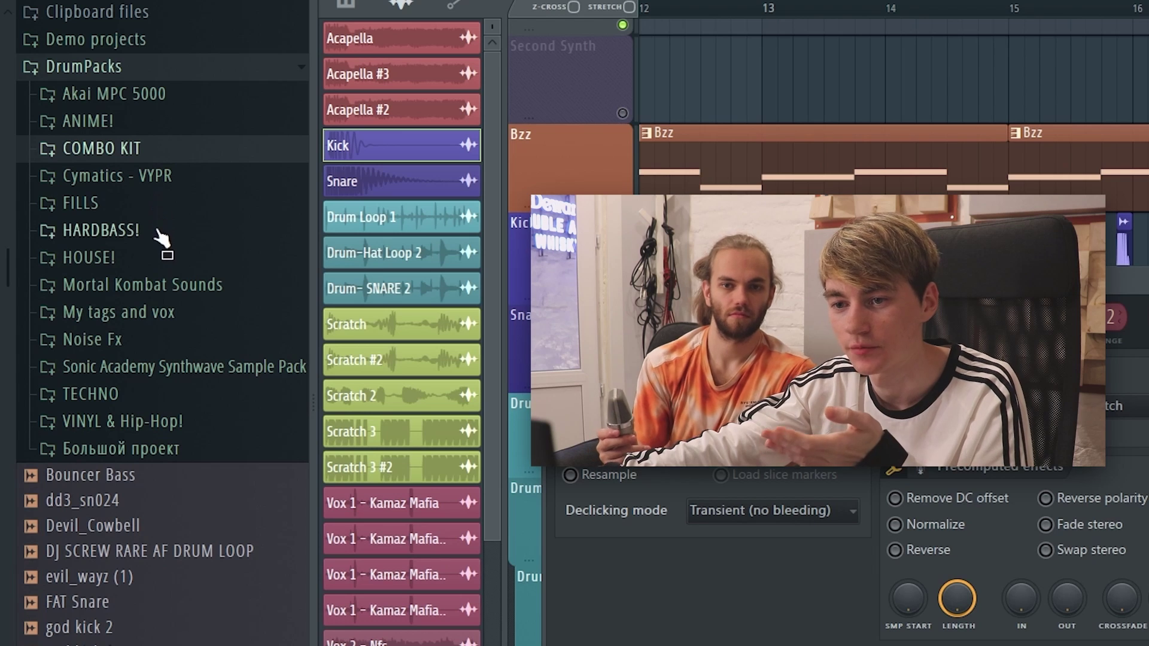
{"action": "left_click", "coordinate": [131, 262]}
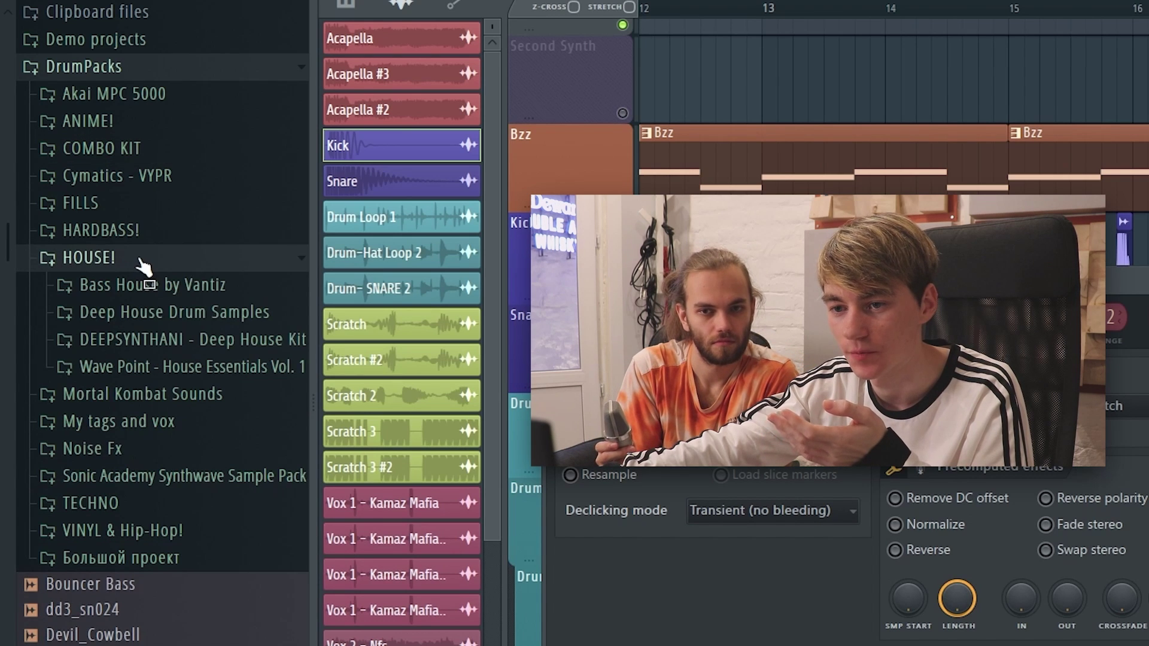
{"action": "left_click", "coordinate": [144, 266]}
{"action": "left_click", "coordinate": [144, 160]}
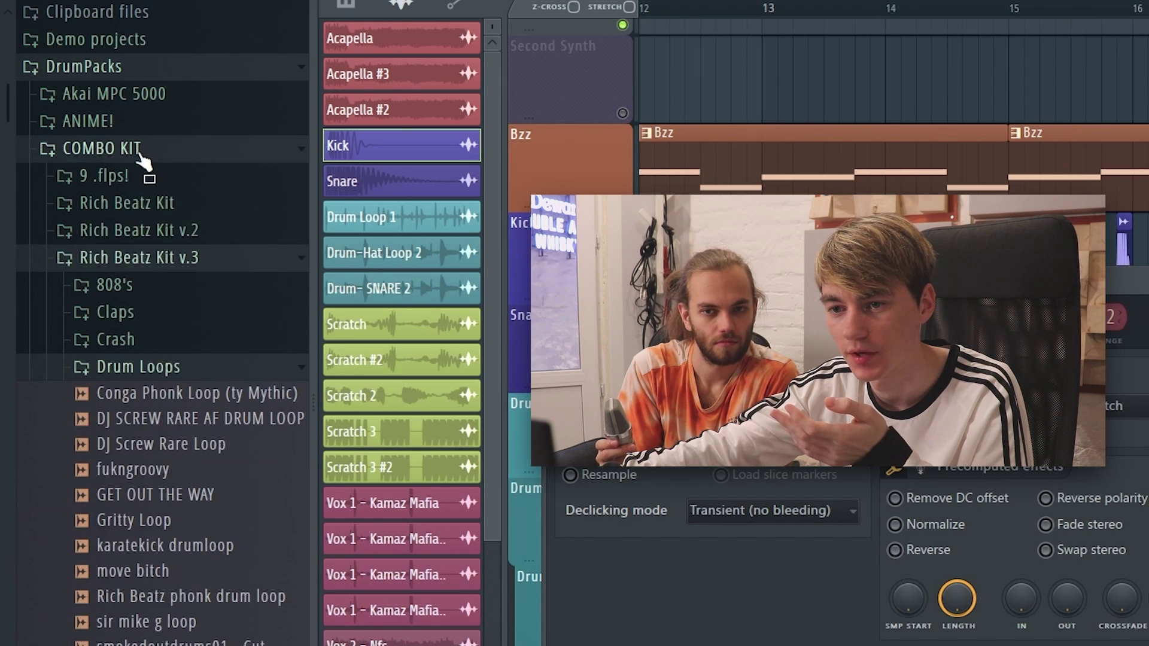
{"action": "left_click", "coordinate": [172, 263]}
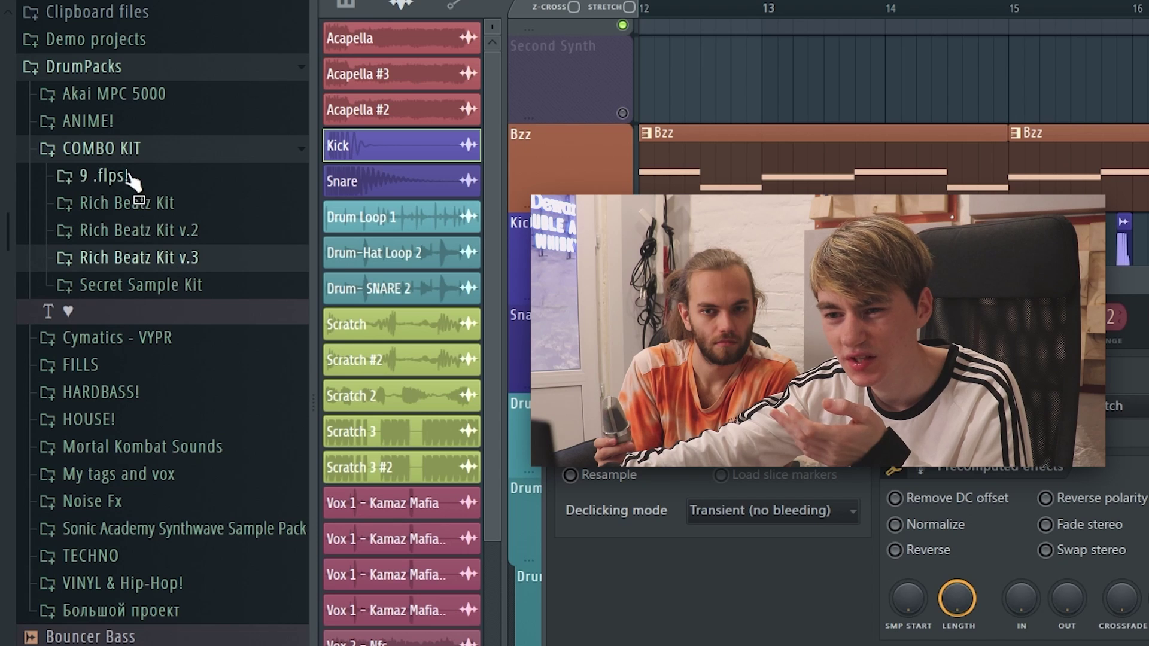
{"action": "left_click", "coordinate": [160, 159]}
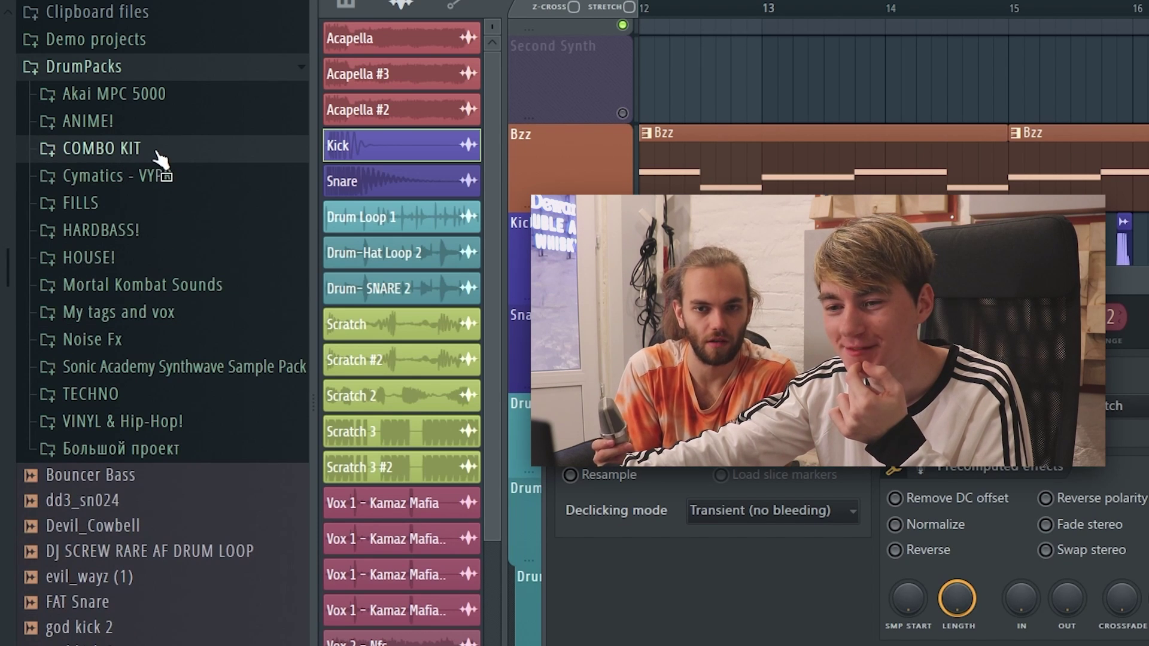
- Review the Snare channel's sample settings, close them, and return to the beginning of the browser list
{"action": "scroll", "coordinate": [191, 374], "scroll_direction": "down", "scroll_amount": 5}
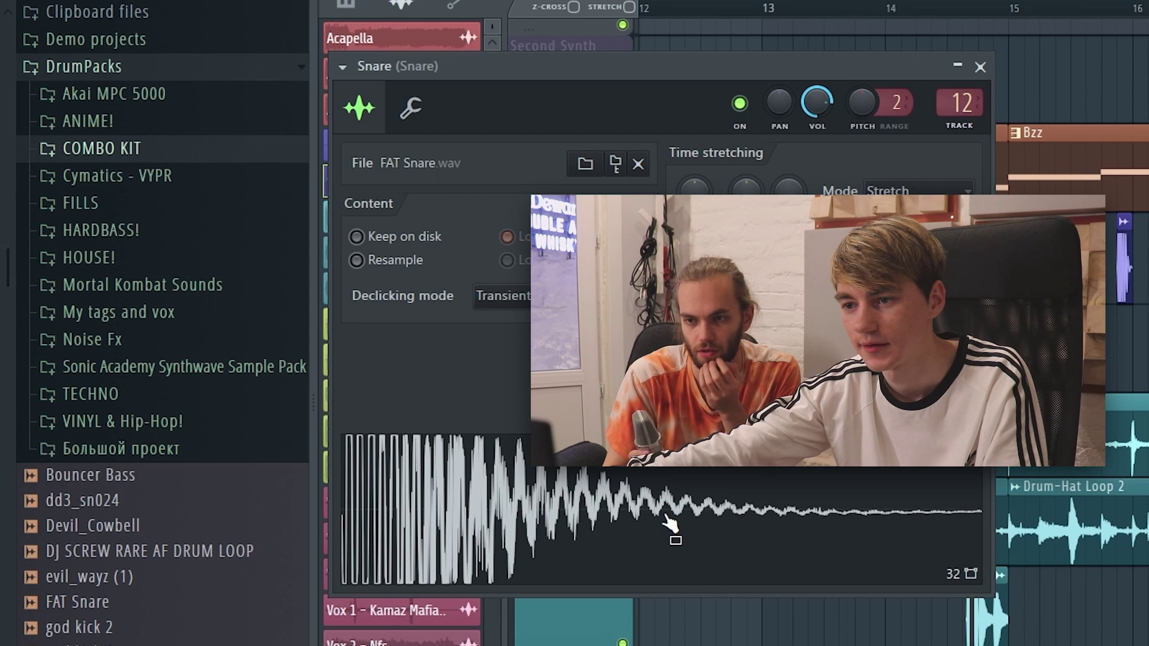
{"action": "key", "text": "Escape"}
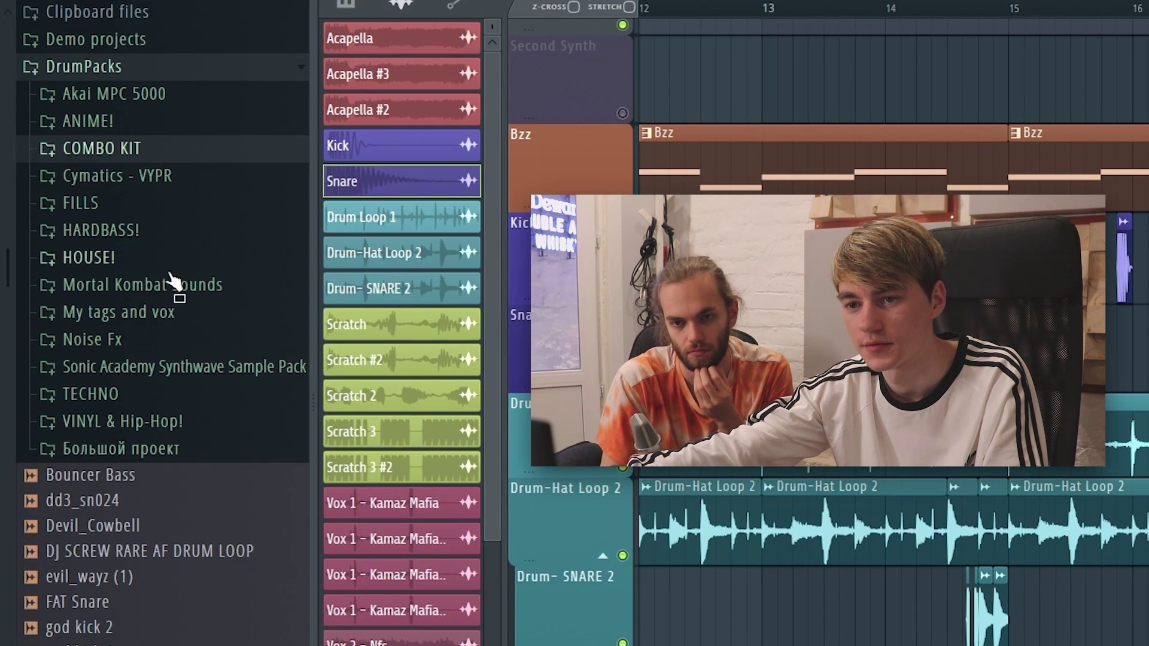
{"action": "scroll", "coordinate": [170, 280], "scroll_direction": "up", "scroll_amount": 3}
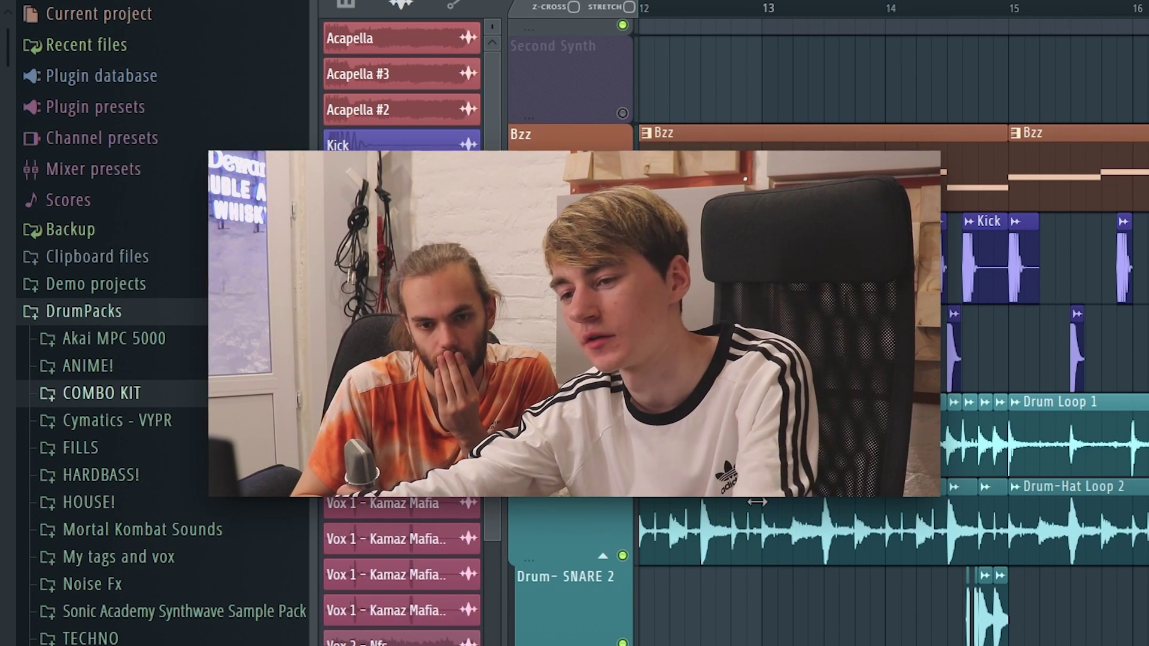
- Examine the Scratch, Scratch 3 and Vox 1 - Kamaz Mafia clips around bars 10 to 17
{"action": "scroll", "coordinate": [757, 502], "scroll_direction": "down", "scroll_amount": 3}
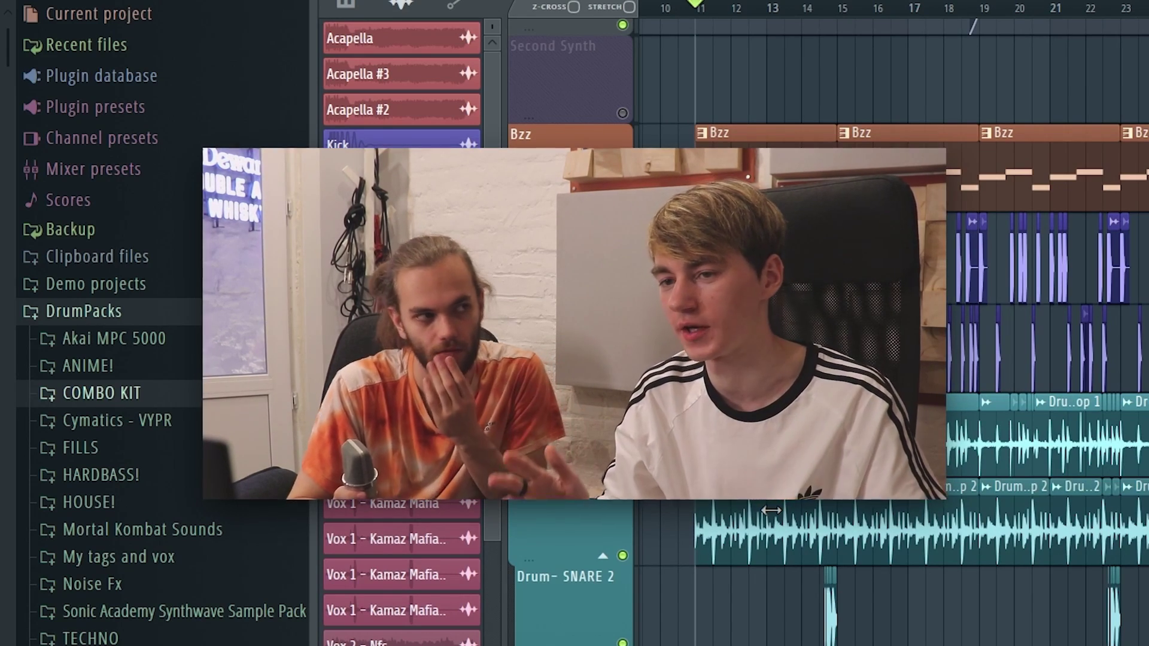
{"action": "scroll", "coordinate": [772, 511], "scroll_direction": "down", "scroll_amount": 2}
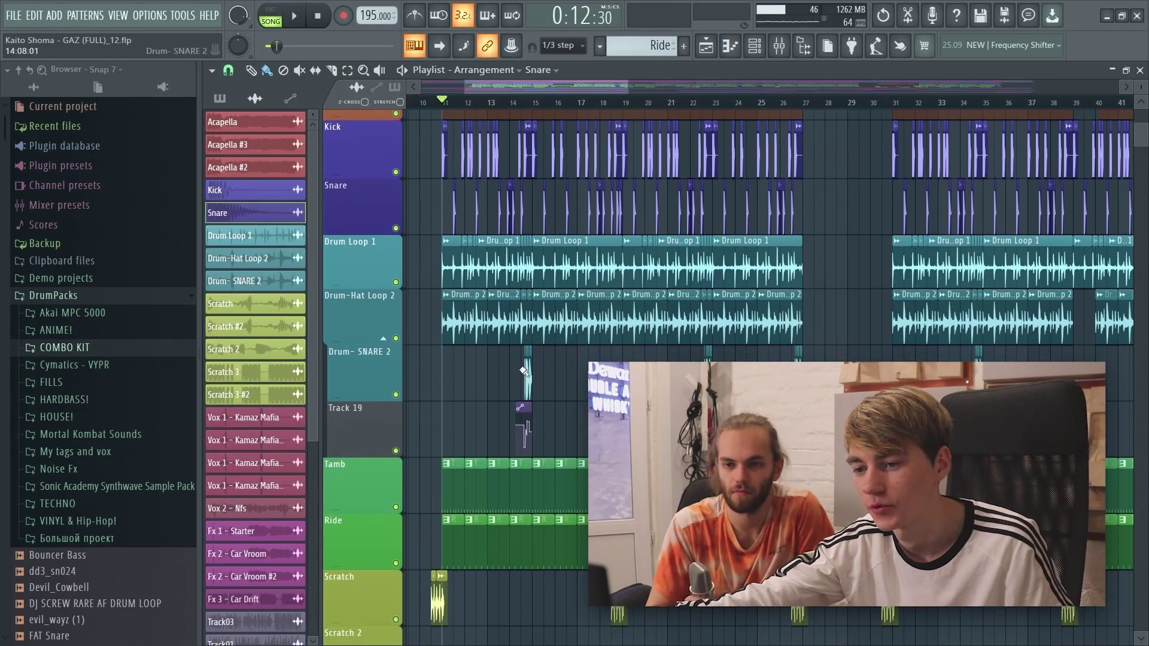
{"action": "scroll", "coordinate": [595, 640], "scroll_direction": "down", "scroll_amount": 3}
{"action": "scroll", "coordinate": [378, 505], "scroll_direction": "down", "scroll_amount": 3}
{"action": "scroll", "coordinate": [374, 479], "scroll_direction": "up", "scroll_amount": 3}
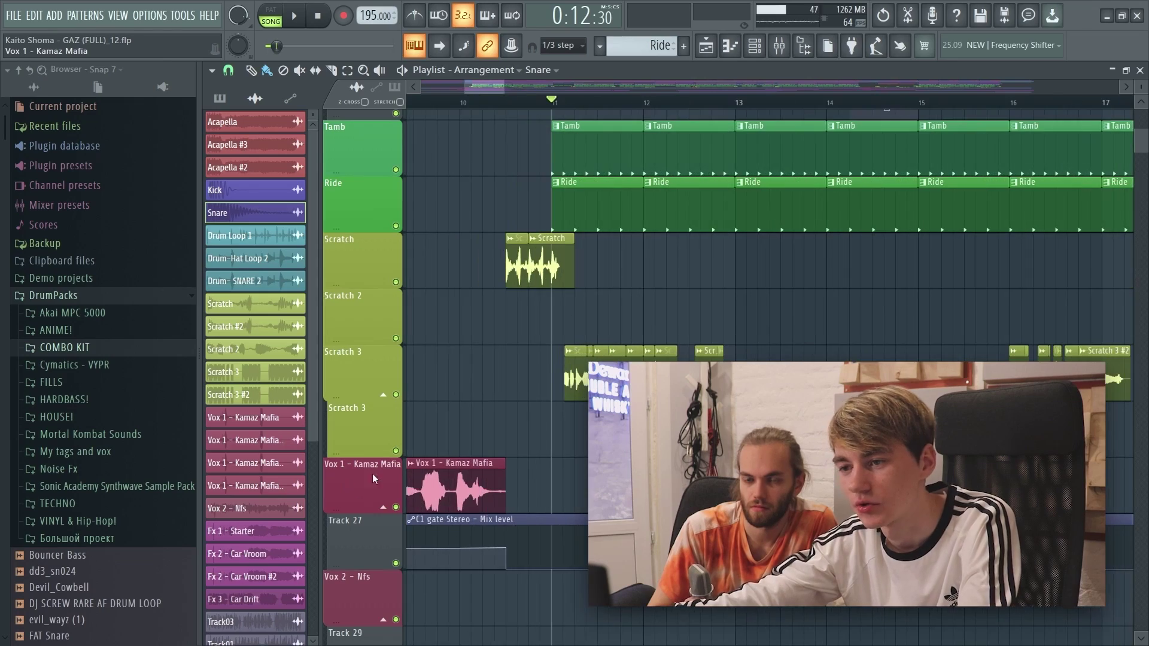
{"action": "scroll", "coordinate": [551, 263], "scroll_direction": "up", "scroll_amount": 2}
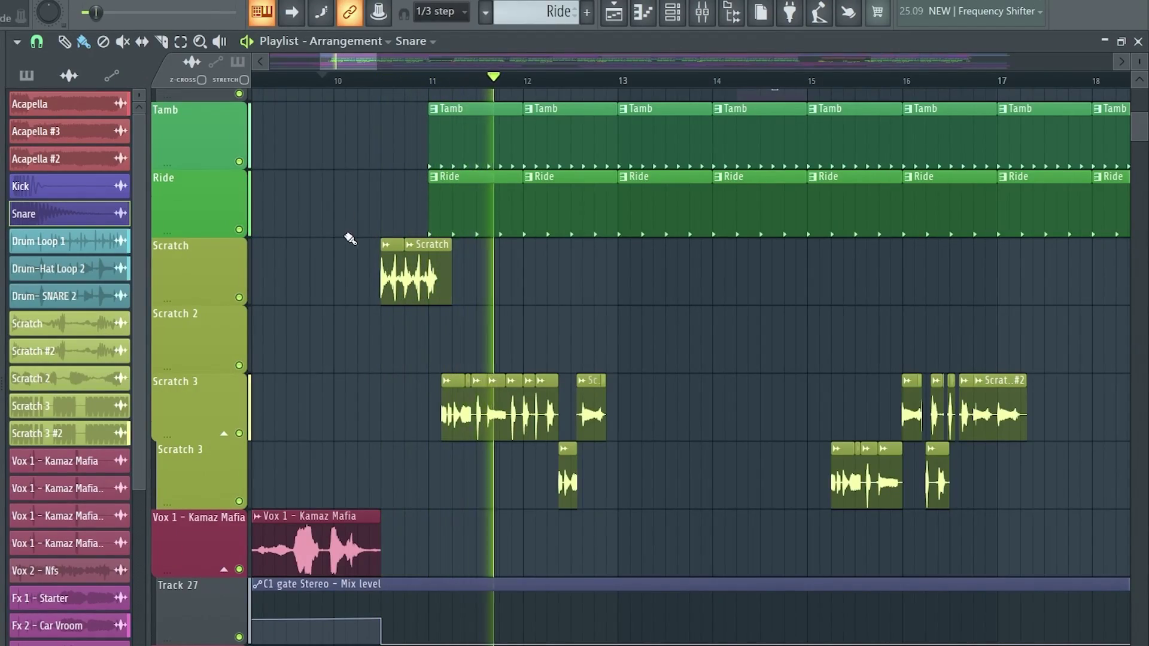
{"action": "scroll", "coordinate": [411, 314], "scroll_direction": "up", "scroll_amount": 5}
{"action": "scroll", "coordinate": [457, 350], "scroll_direction": "down", "scroll_amount": 2}
{"action": "scroll", "coordinate": [457, 347], "scroll_direction": "down", "scroll_amount": 2}
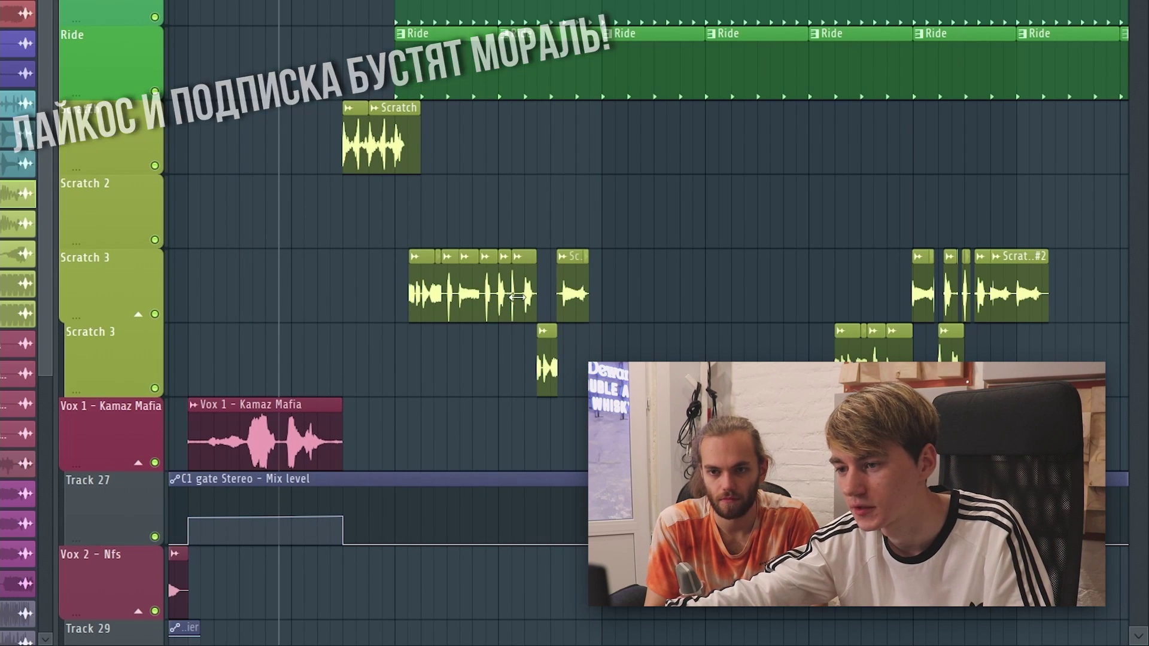
- Play the arrangement from around bar 10 and follow the Scratch and Scratch 3 clips up to bar 13
{"action": "double_click", "coordinate": [463, 302]}
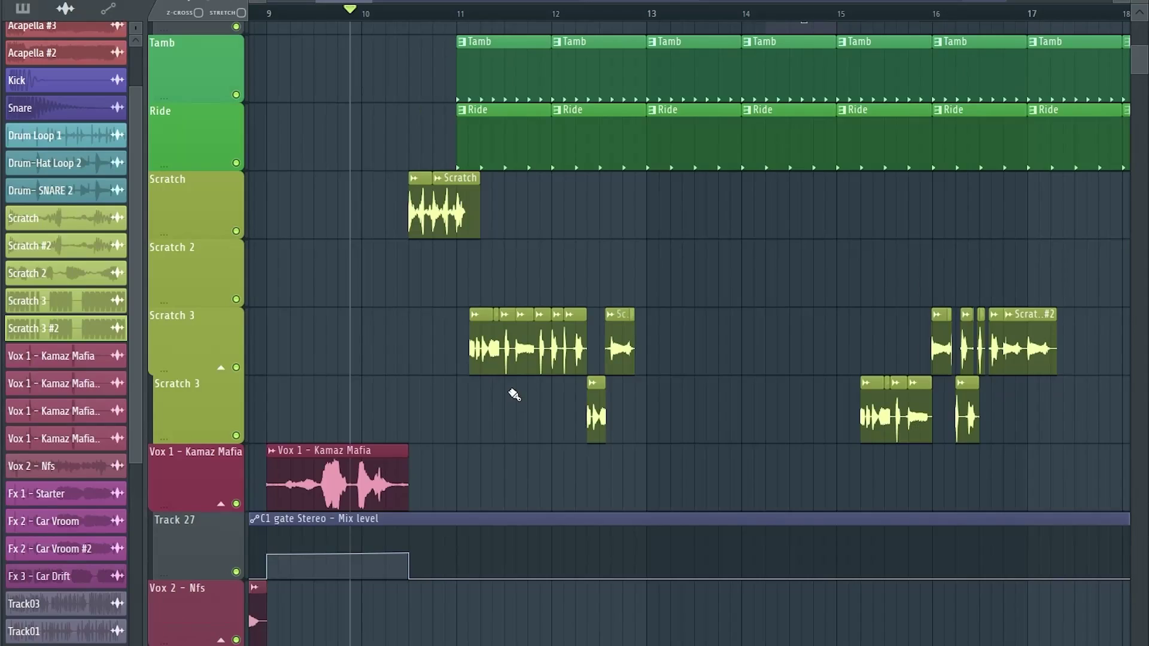
{"action": "scroll", "coordinate": [491, 407], "scroll_direction": "up", "scroll_amount": 4}
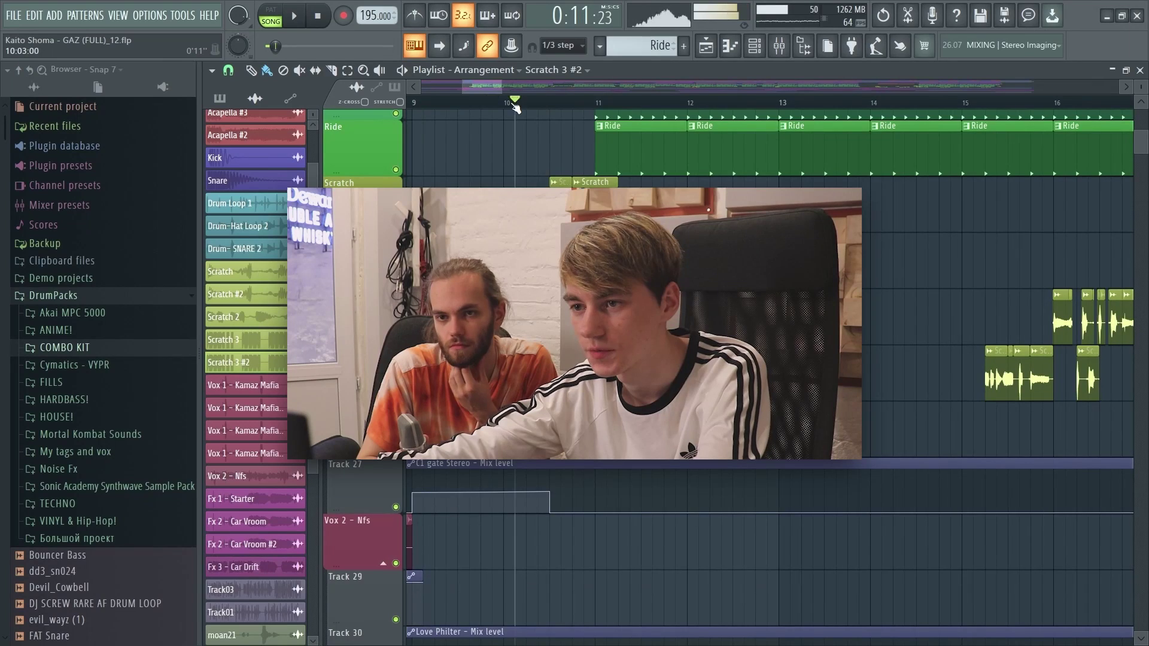
{"action": "scroll", "coordinate": [826, 467], "scroll_direction": "up", "scroll_amount": 2}
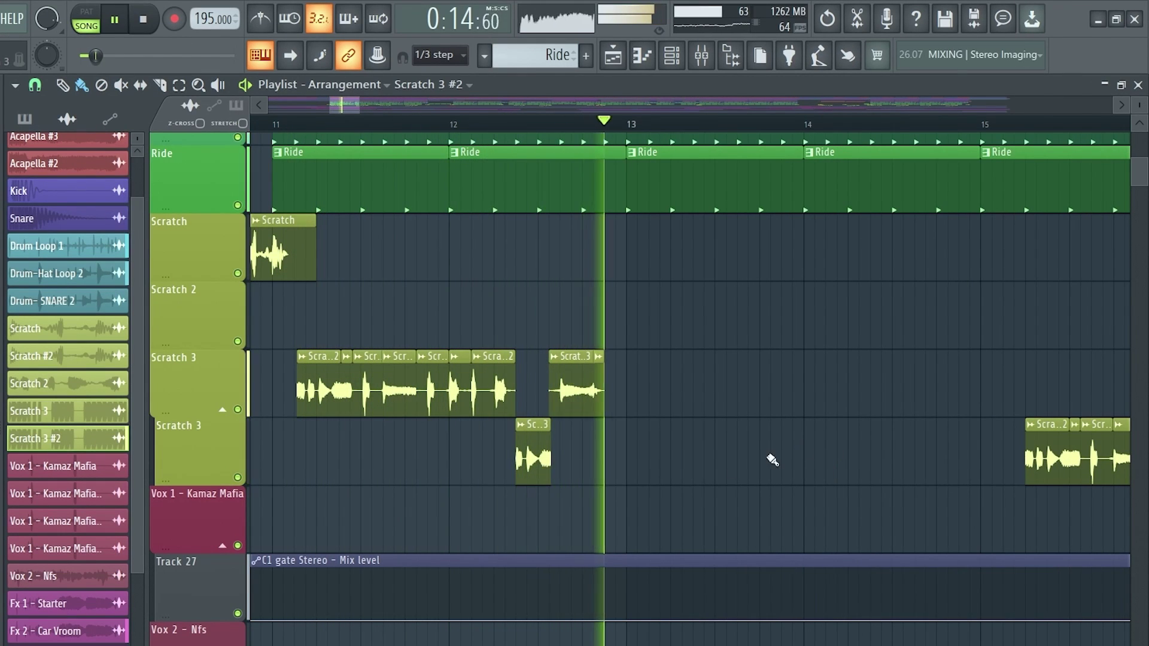
{"action": "scroll", "coordinate": [476, 469], "scroll_direction": "down", "scroll_amount": 3}
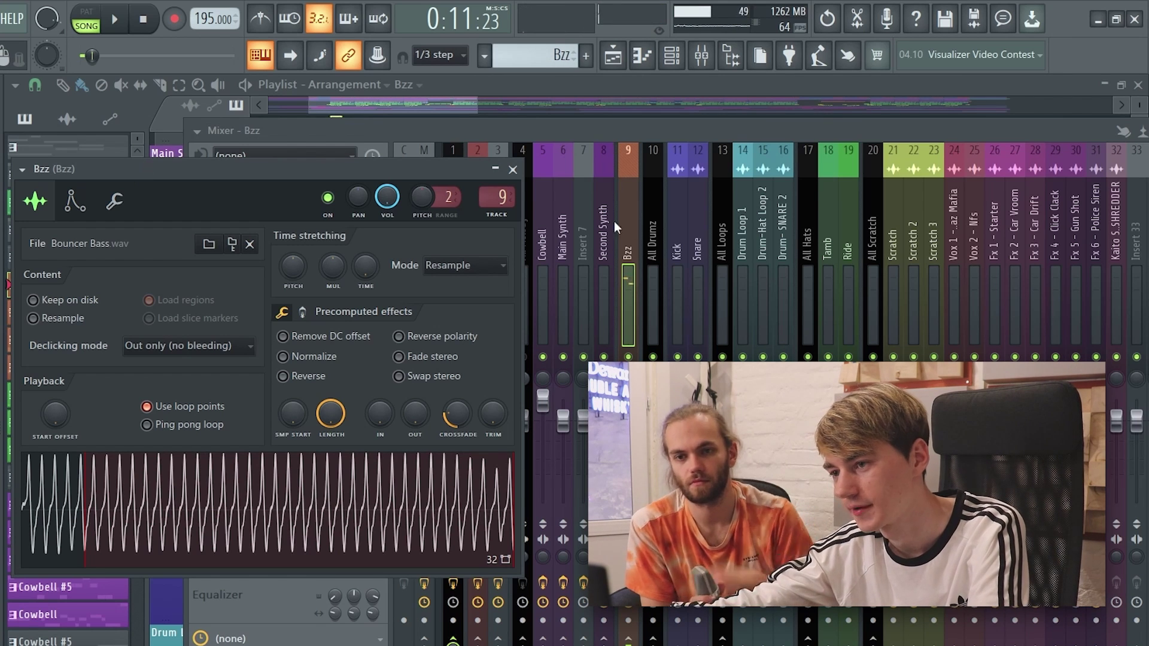
- Select the Bzz mixer track and review its RBass Stereo and Pro-Q 3 effects, closing the equalizer window
{"action": "left_click", "coordinate": [612, 236]}
{"action": "left_click", "coordinate": [627, 236]}
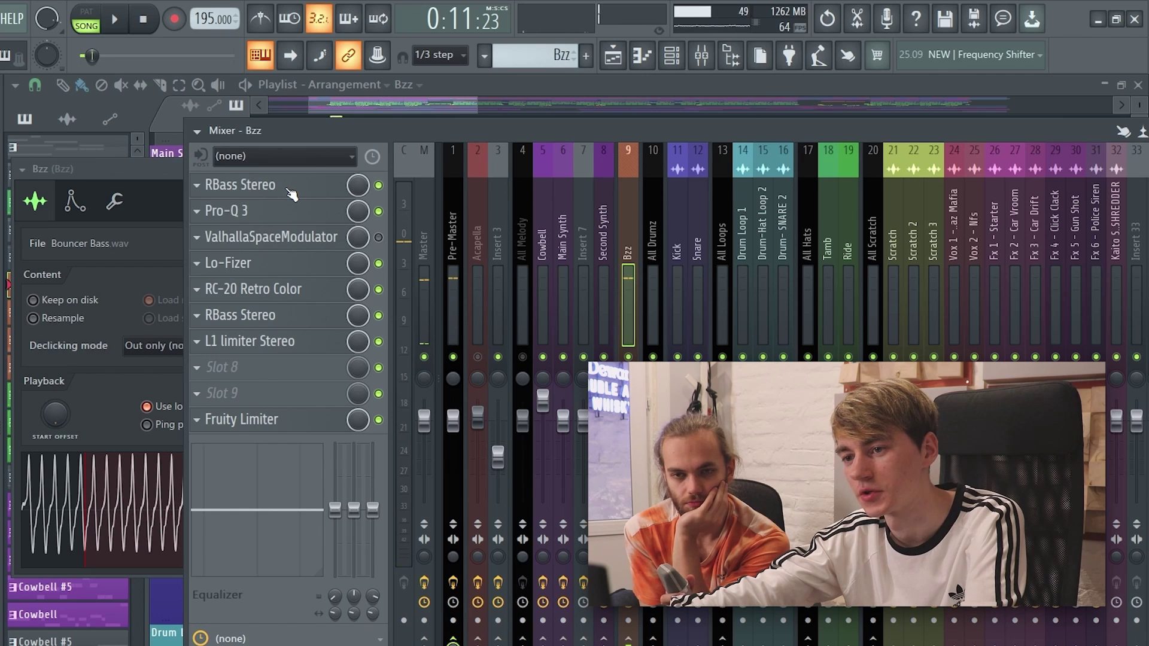
{"action": "left_click", "coordinate": [287, 190]}
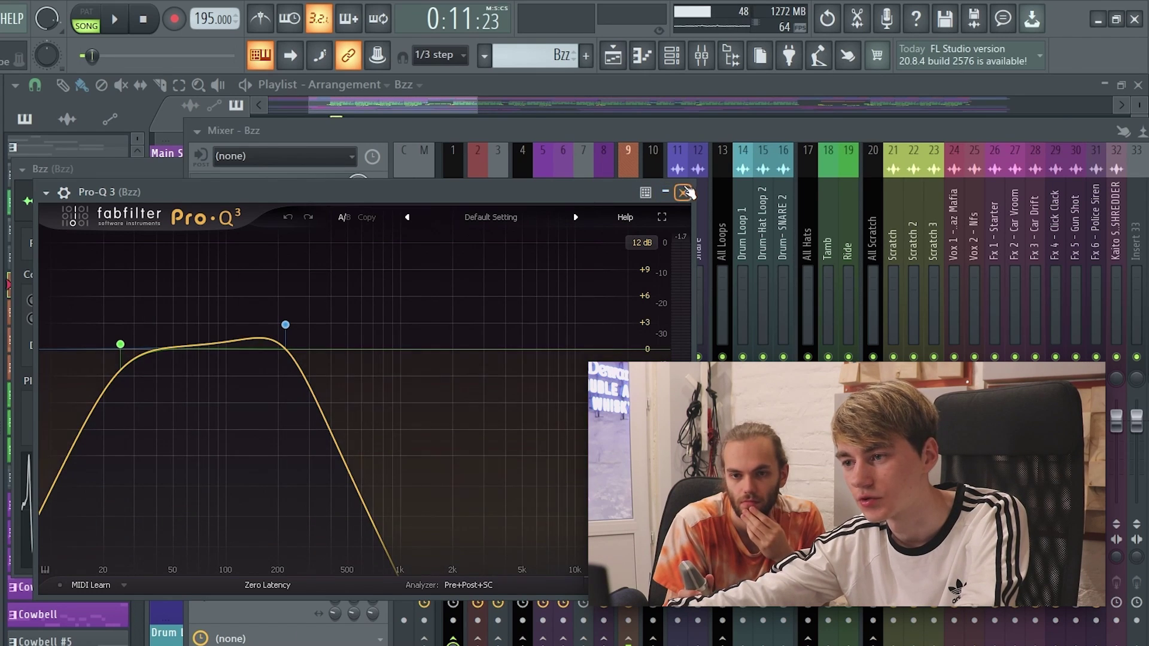
{"action": "left_click", "coordinate": [681, 192]}
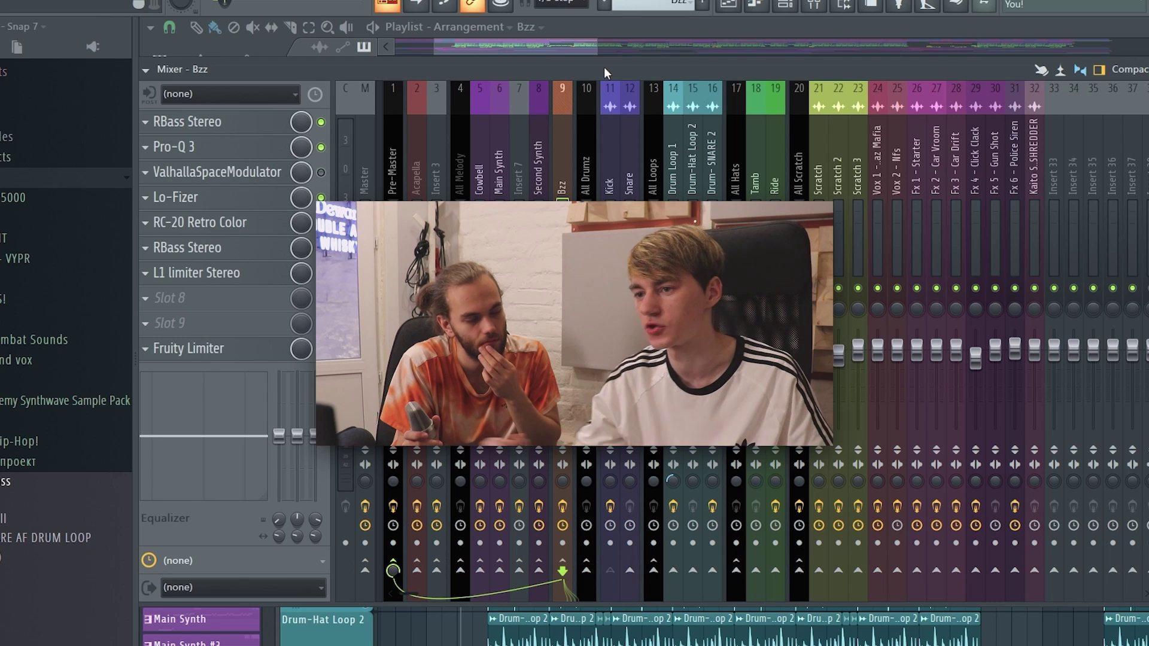
- Reposition the mixer and inspect the Lo-Fizer effect on the Bzz track, closing its window
{"action": "left_click_drag", "start_coordinate": [605, 68], "coordinate": [638, 83]}
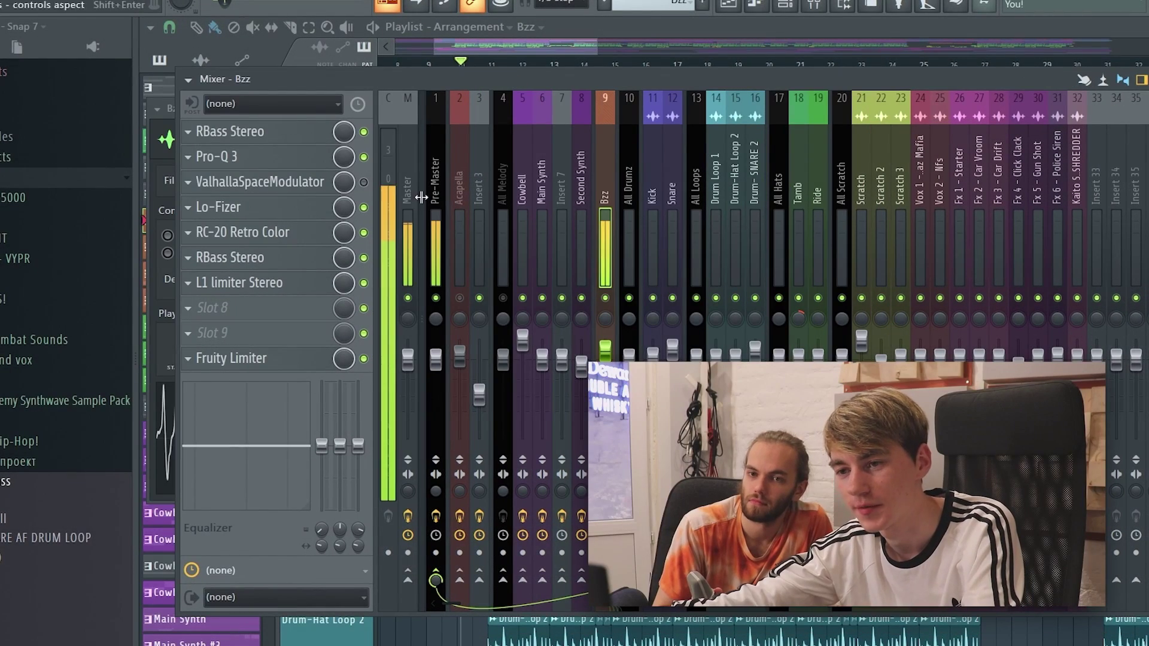
{"action": "left_click", "coordinate": [323, 208]}
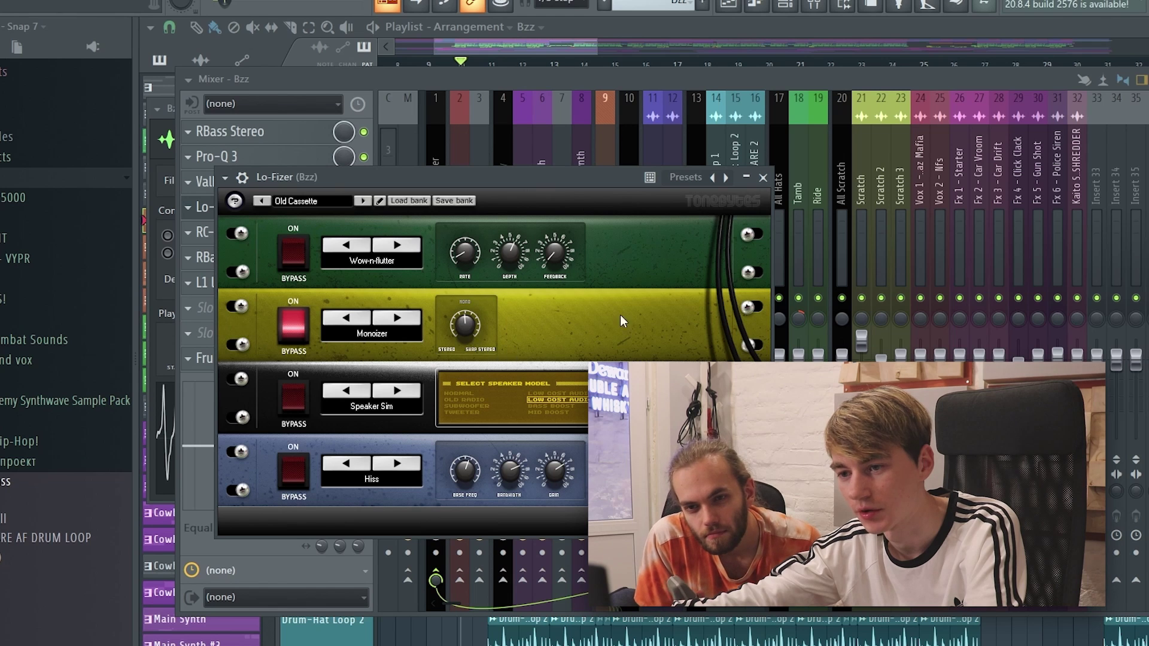
{"action": "left_click", "coordinate": [763, 177]}
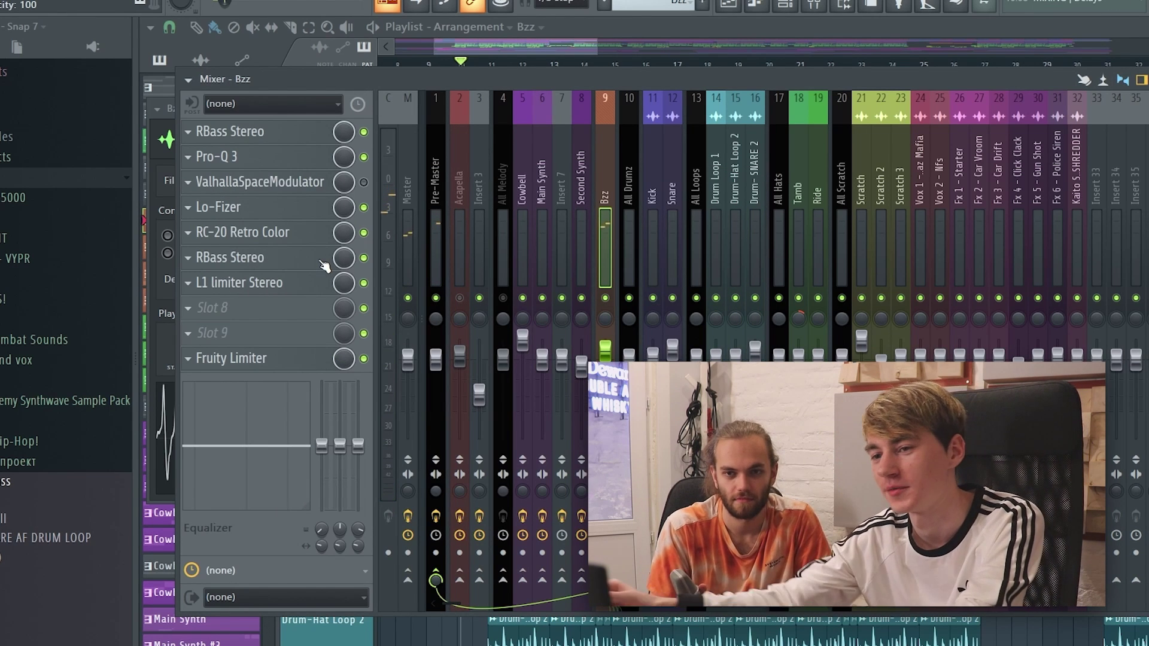
- Review RC-20 Retro Color and L1 limiter Stereo on the Bzz track and play back the bass through the chain
{"action": "left_click", "coordinate": [236, 233]}
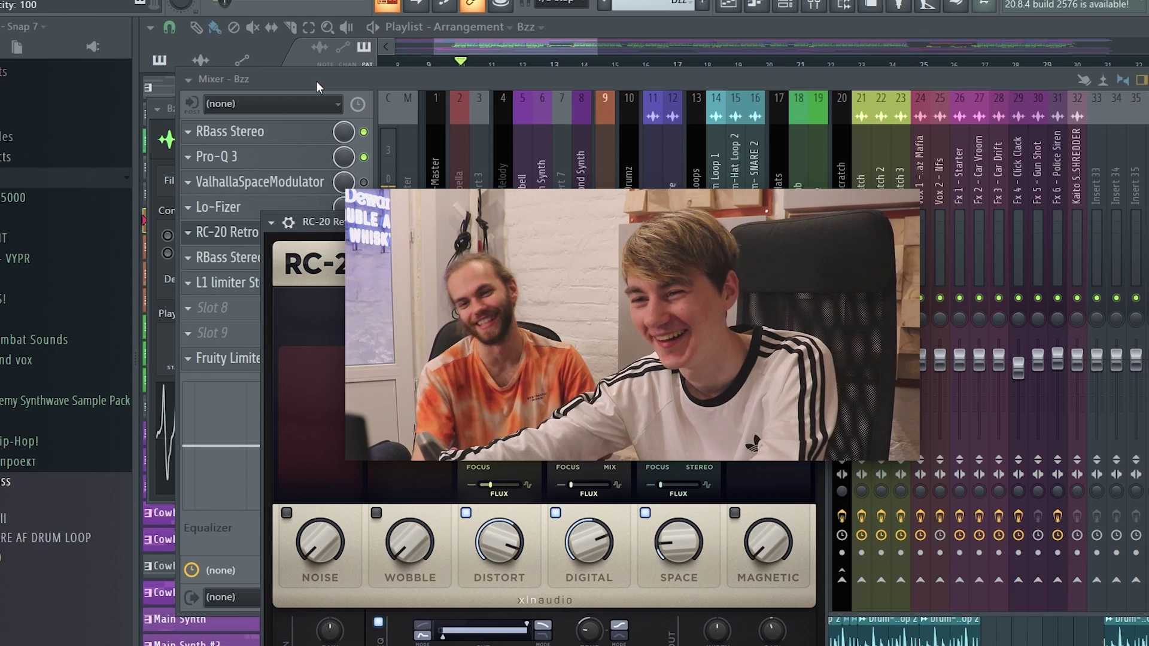
{"action": "left_click", "coordinate": [240, 283]}
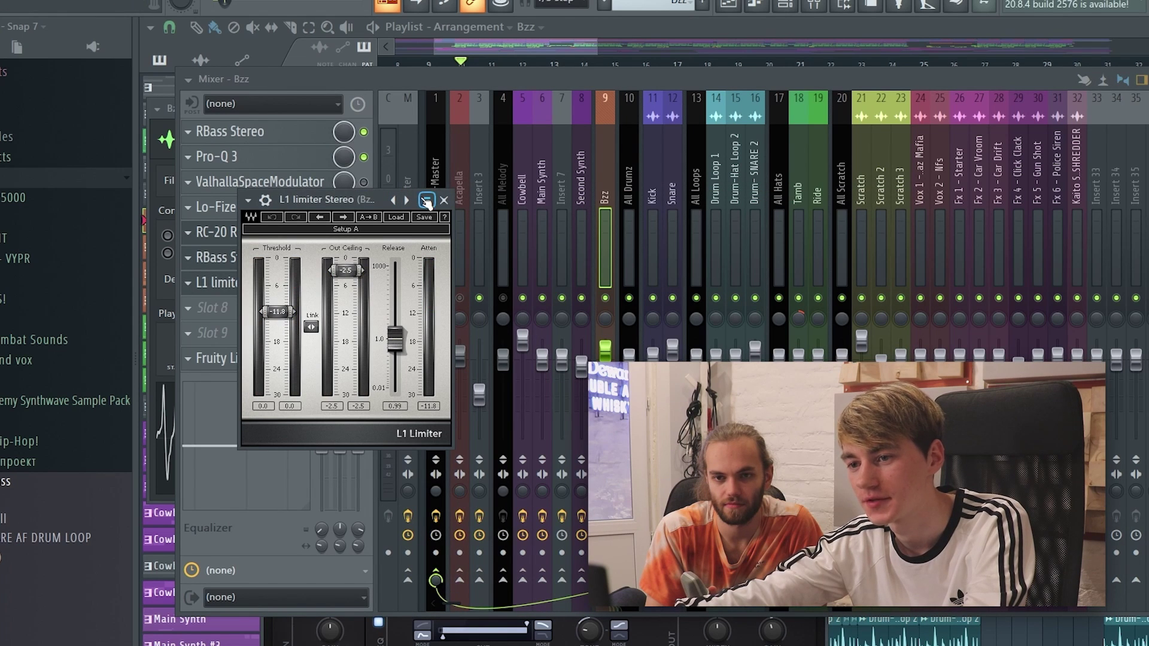
{"action": "key", "text": "space"}
{"action": "left_click", "coordinate": [358, 82]}
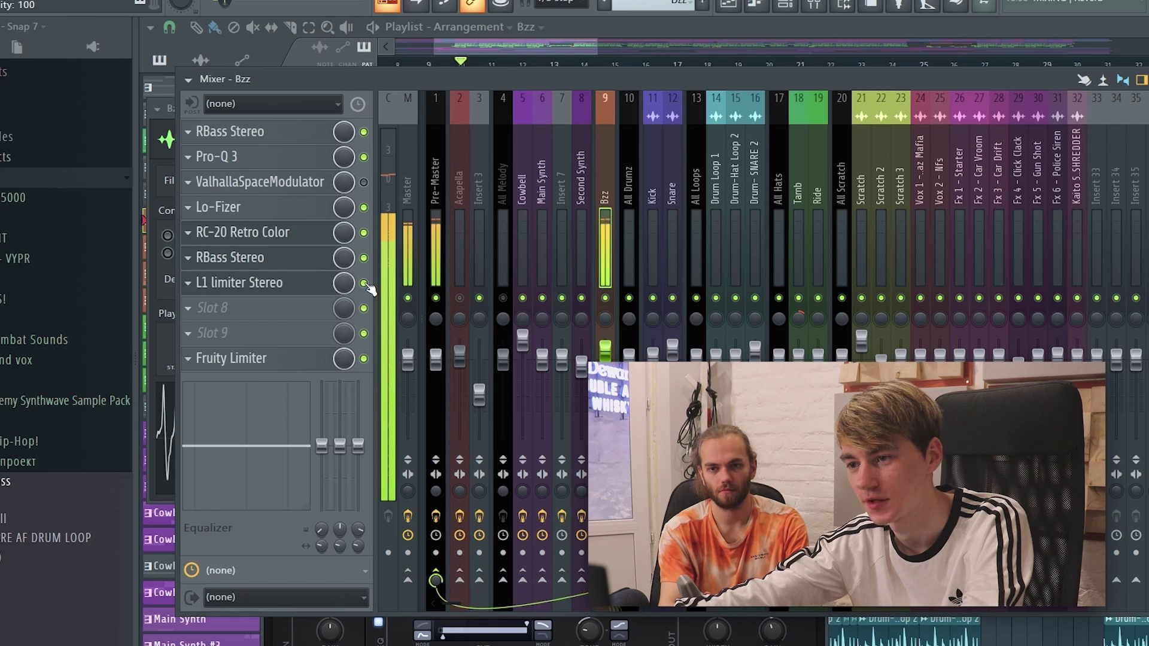
- Hide the mixer to examine the Bzz pattern clips in the playlist, and bring the mixer back
{"action": "key", "text": "F9"}
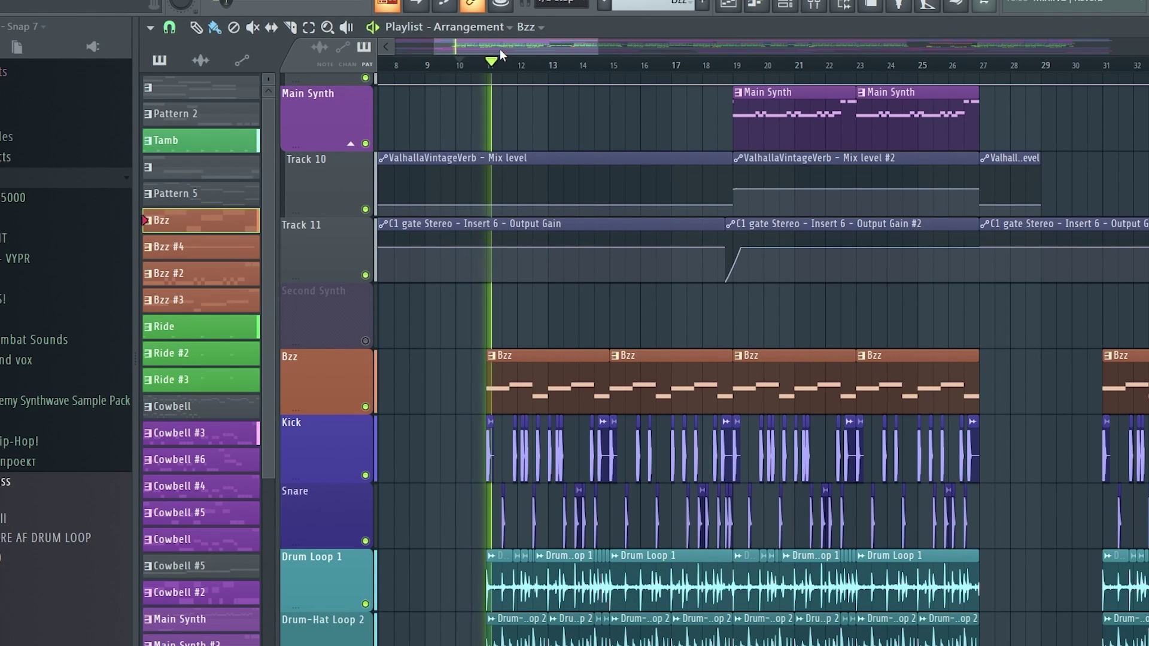
{"action": "double_click", "coordinate": [539, 397]}
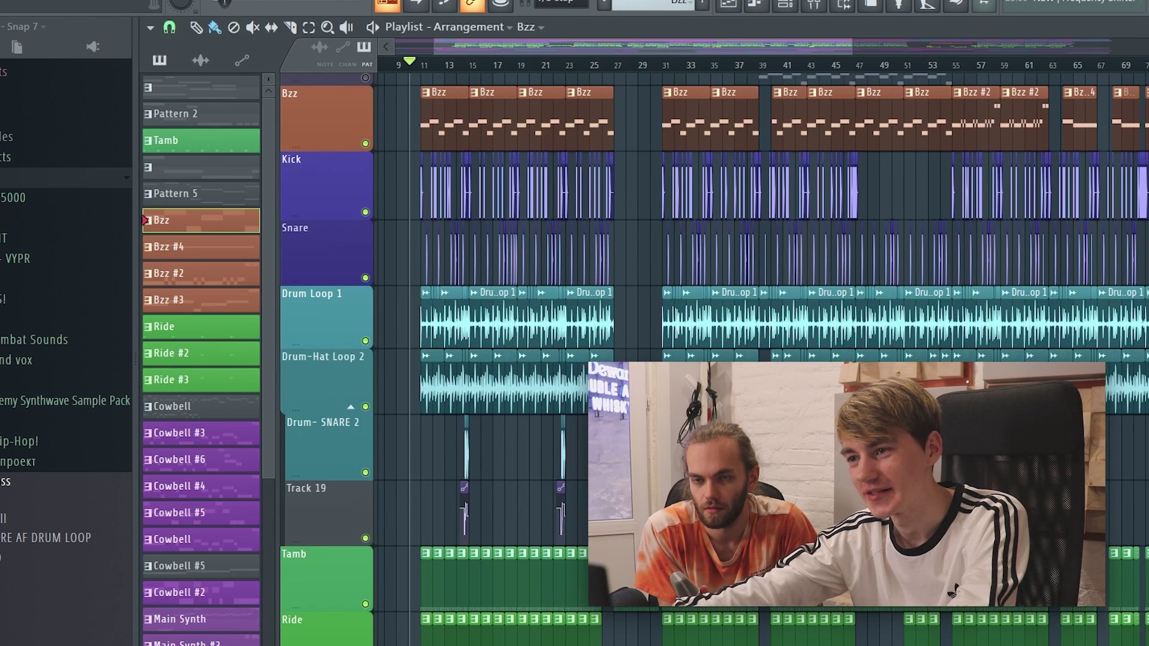
{"action": "left_click", "coordinate": [810, 8]}
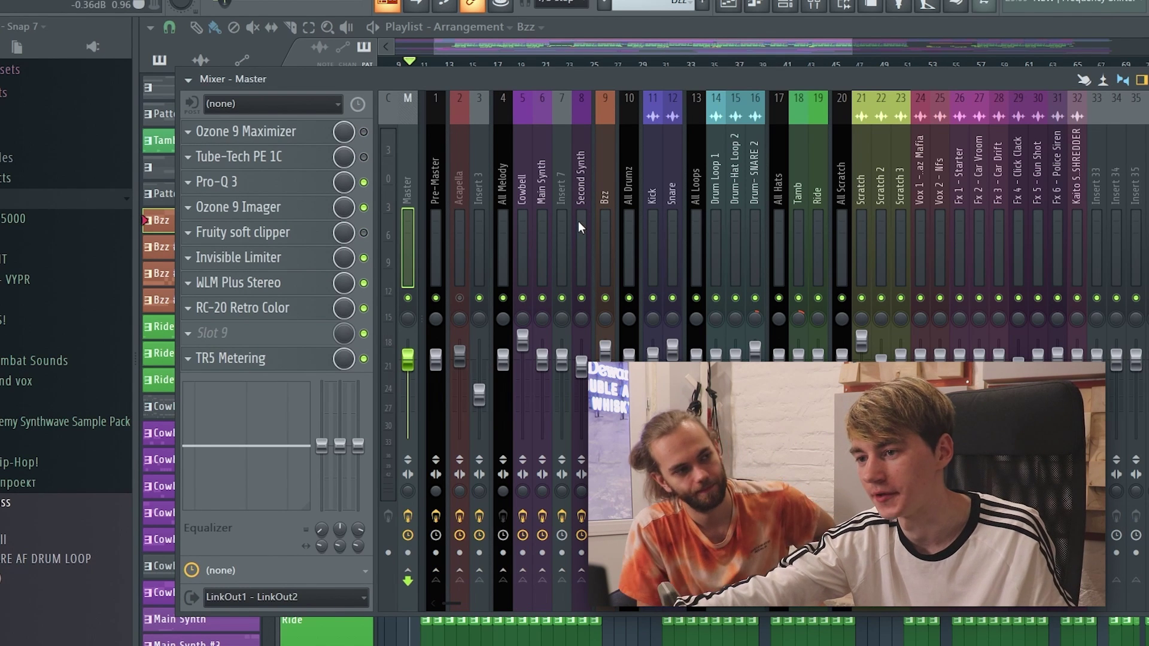
- Look through the effect slots of the All Drumz, All Loops, Drum Loop 1, Snare and Kick mixer tracks
{"action": "left_click", "coordinate": [629, 210]}
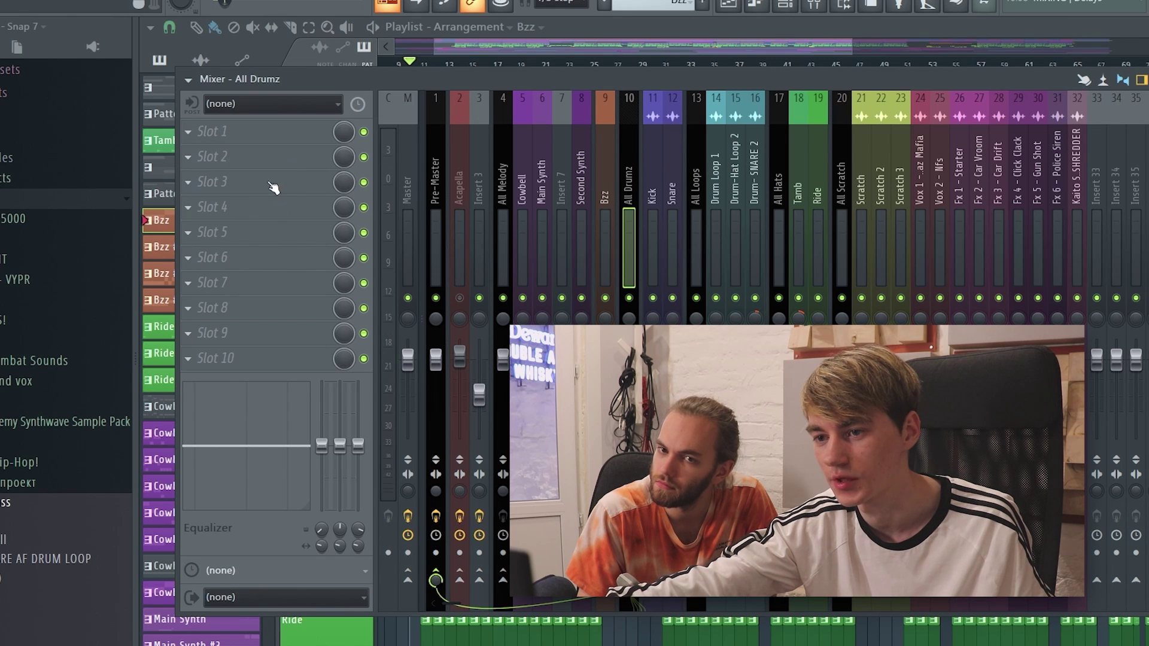
{"action": "left_click_drag", "start_coordinate": [768, 67], "coordinate": [718, 91]}
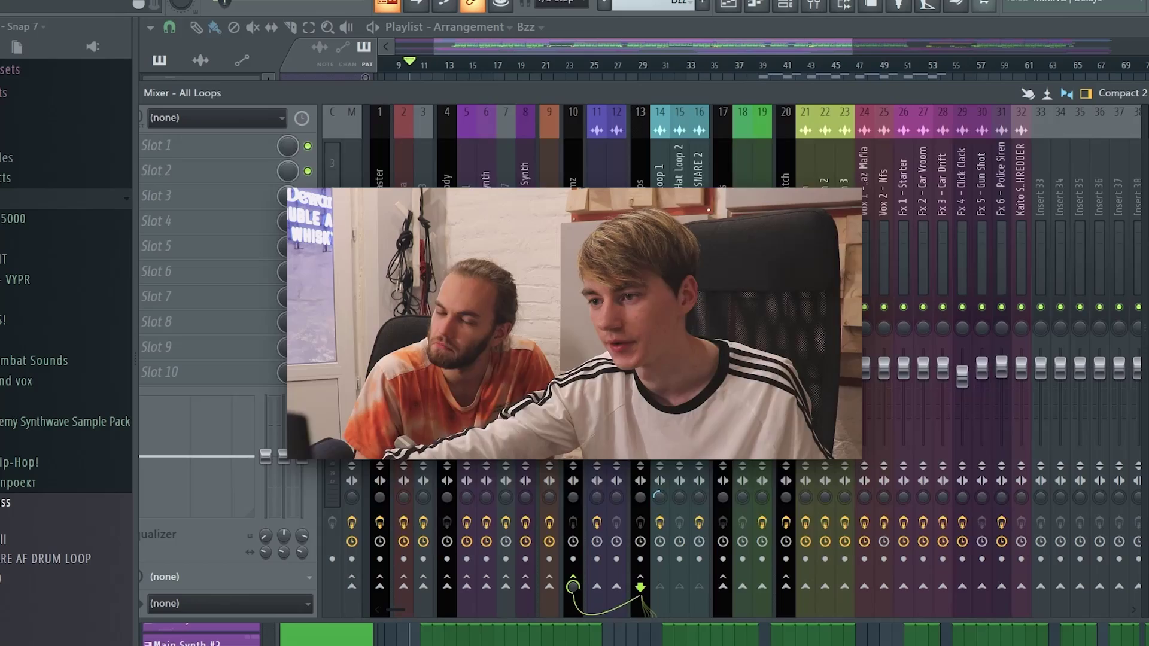
{"action": "left_click", "coordinate": [640, 155]}
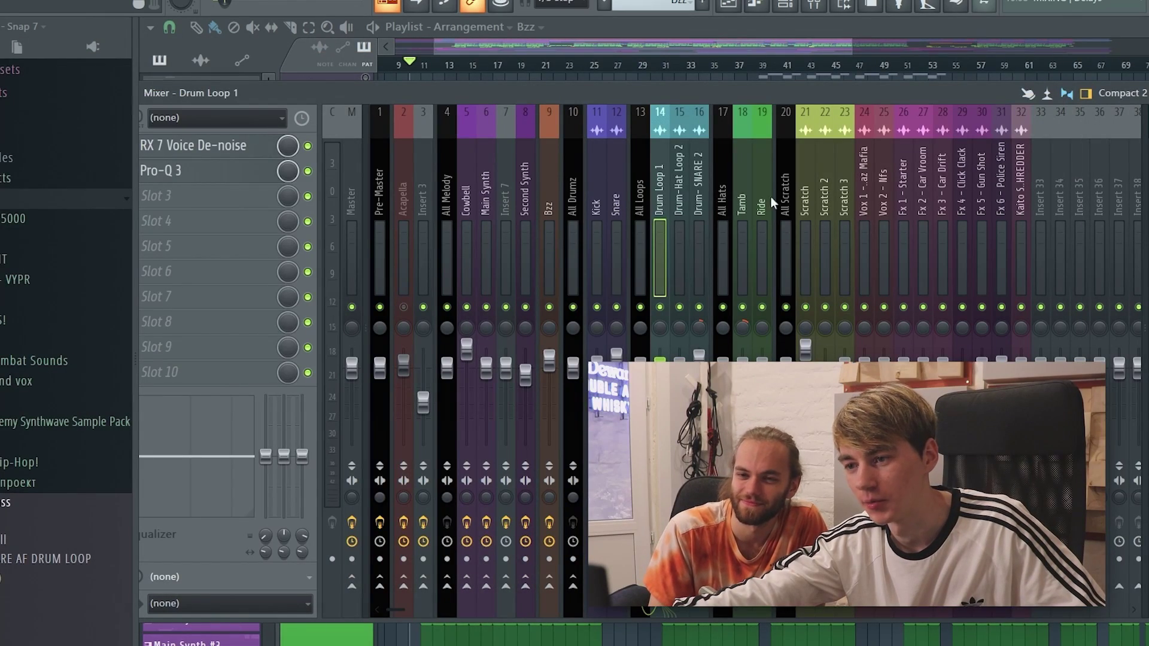
{"action": "left_click", "coordinate": [616, 186]}
{"action": "left_click", "coordinate": [597, 185]}
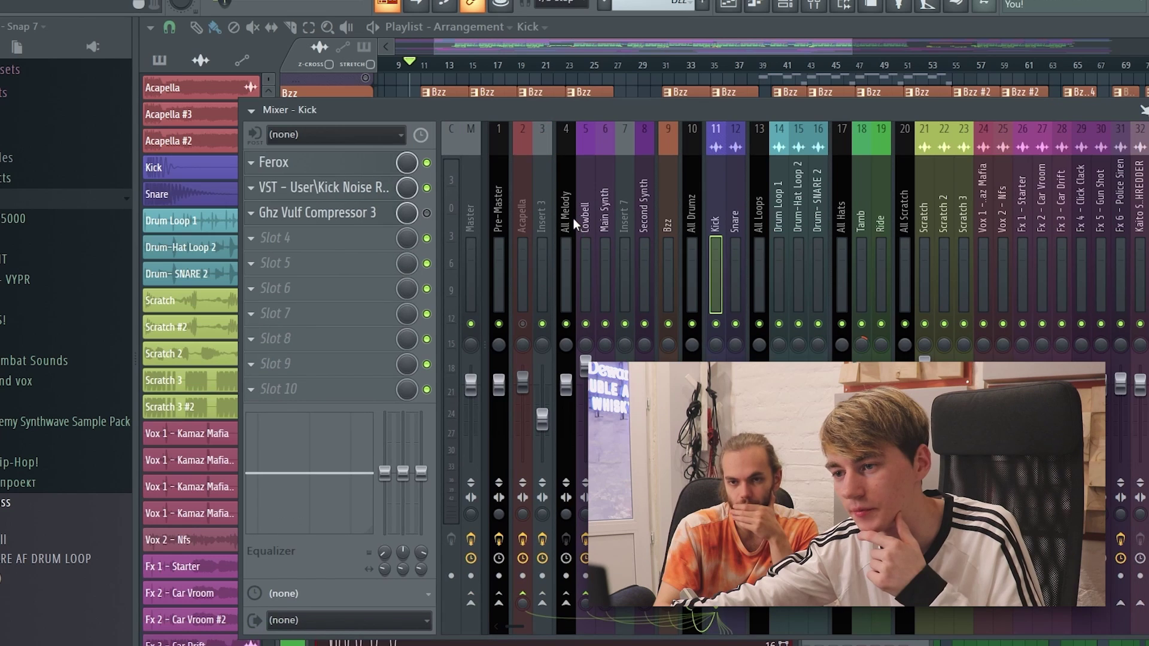
- Review the All Melody, Cowbell and Main Synth effect chains and open the Main Synth instrument from the channel rack
{"action": "left_click", "coordinate": [572, 219]}
{"action": "left_click", "coordinate": [586, 225]}
{"action": "left_click", "coordinate": [604, 224]}
{"action": "left_click", "coordinate": [785, 6]}
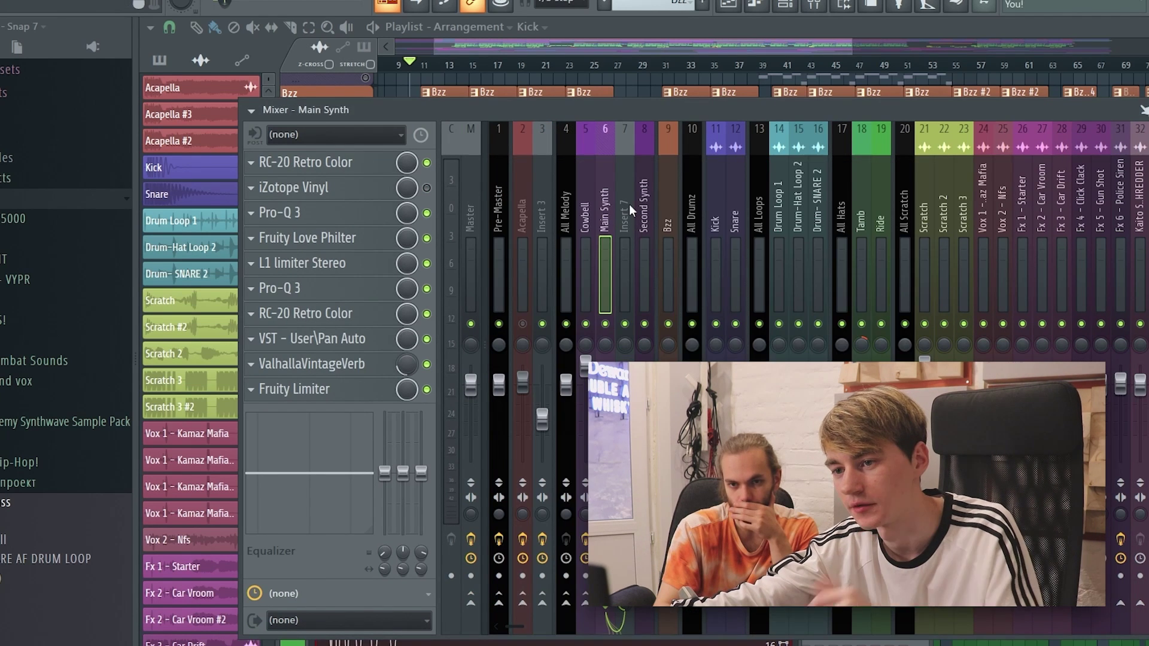
{"action": "key", "text": "F6"}
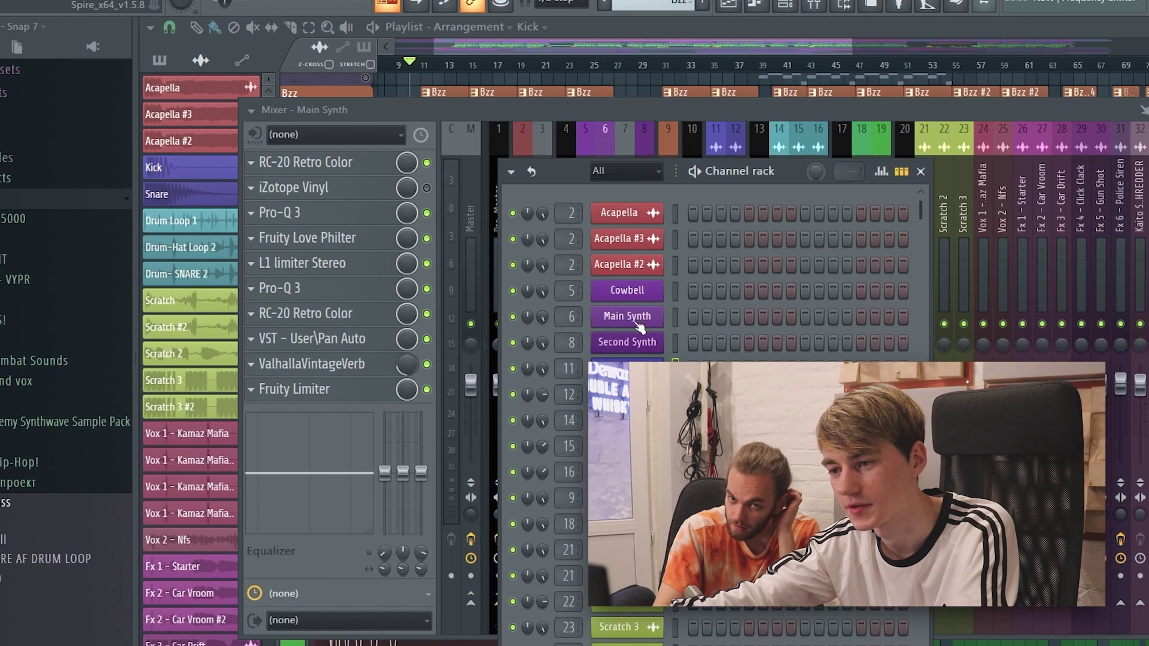
{"action": "left_click", "coordinate": [631, 320]}
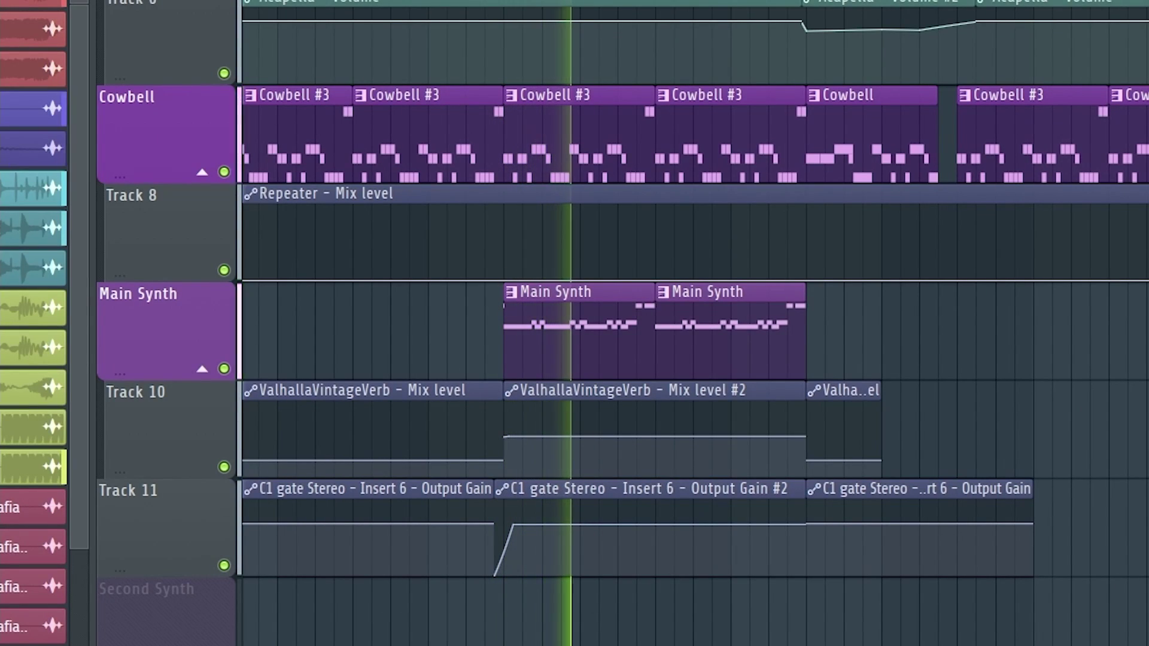
- Mute the All Scratch bus in the mixer and check the Main Synth part at bar 19 in the playlist
{"action": "key", "text": "F9"}
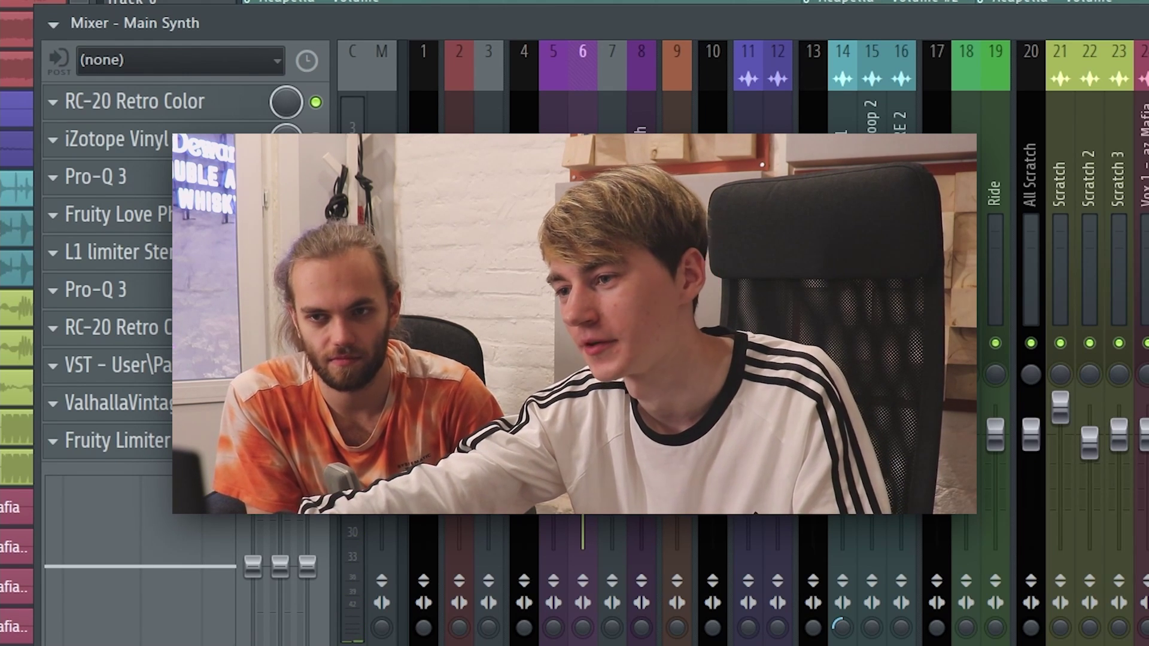
{"action": "left_click", "coordinate": [1031, 343]}
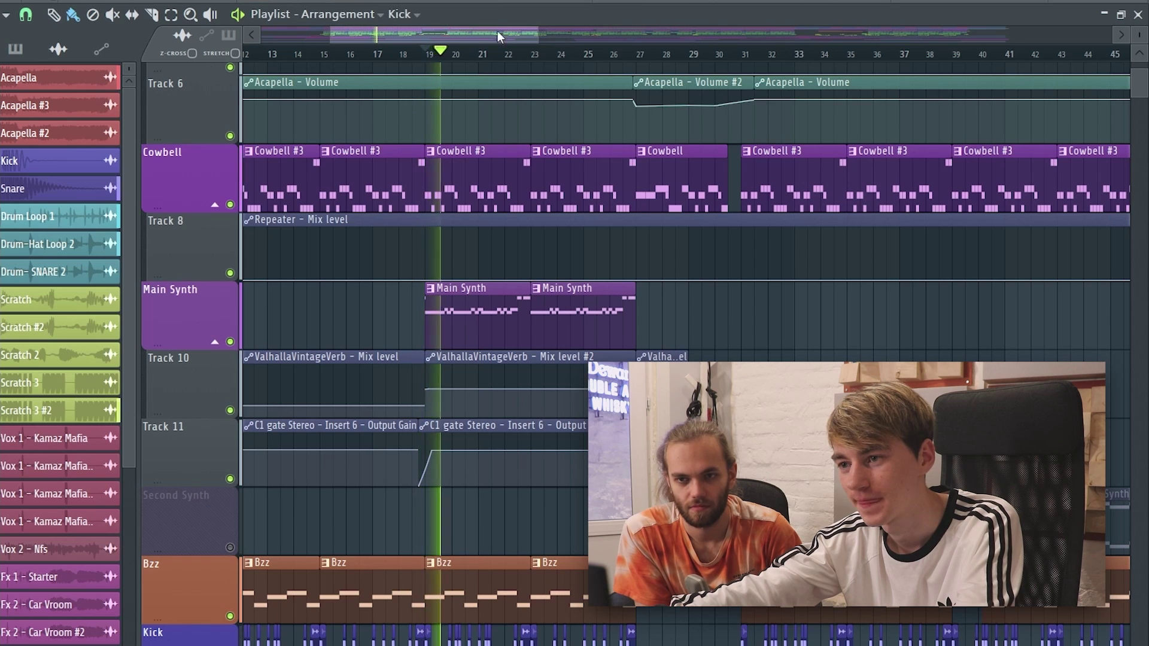
{"action": "key", "text": "F9"}
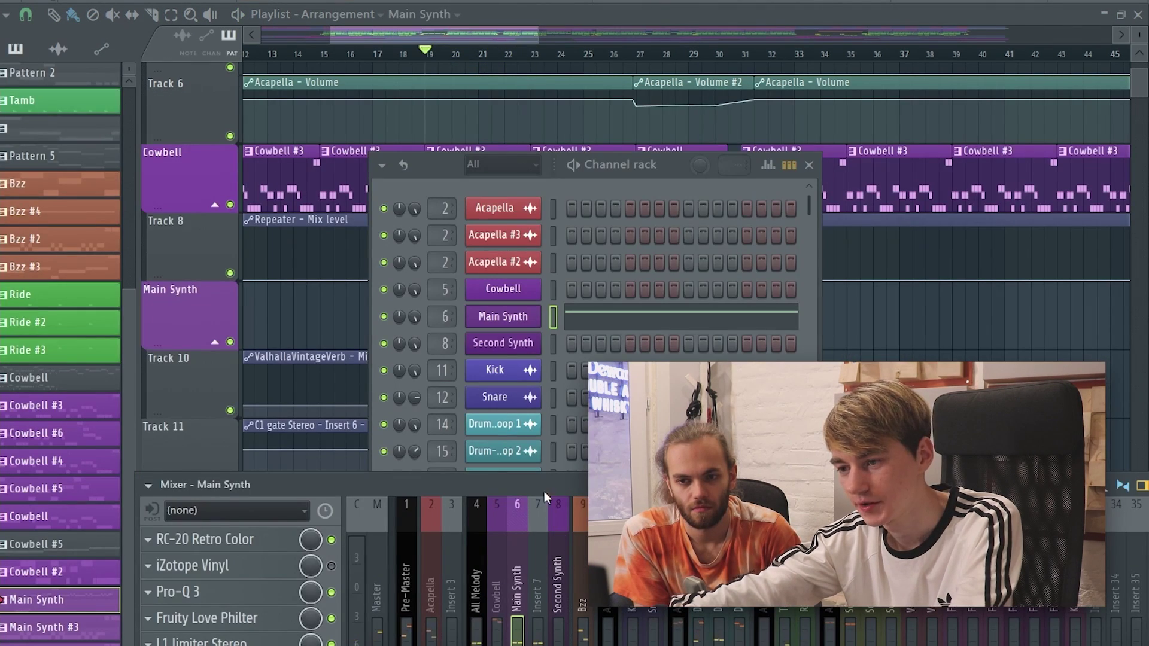
- Reposition the mixer, play the arrangement and re-enable the effects on the Main Synth track
{"action": "left_click_drag", "start_coordinate": [544, 490], "coordinate": [498, 84]}
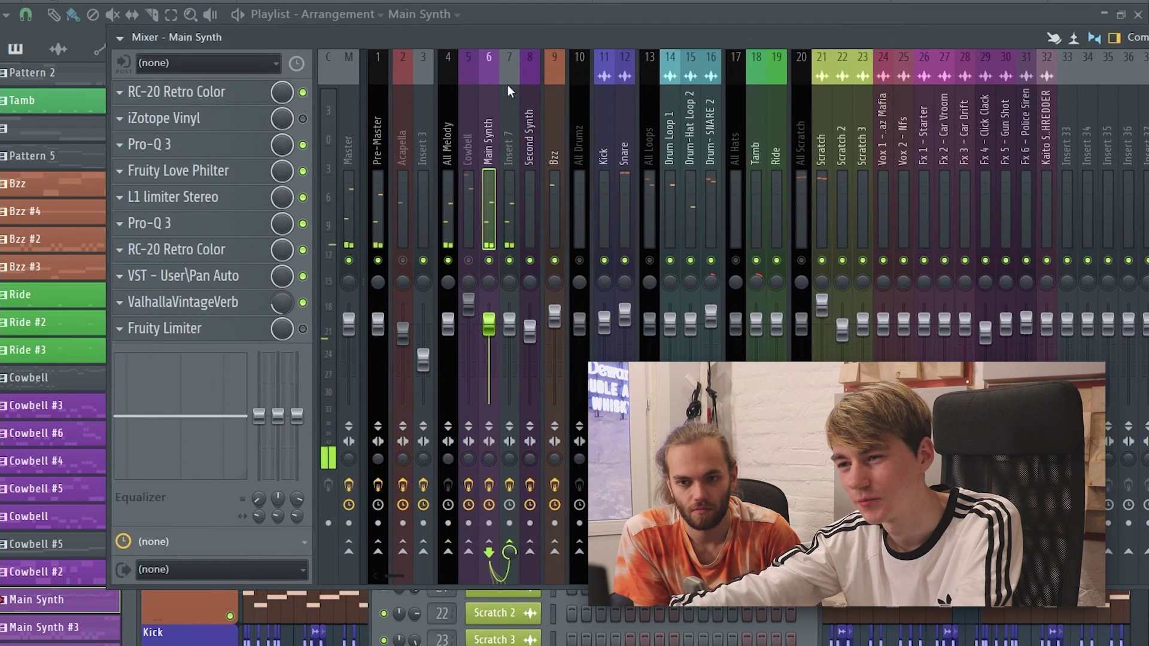
{"action": "key", "text": "space"}
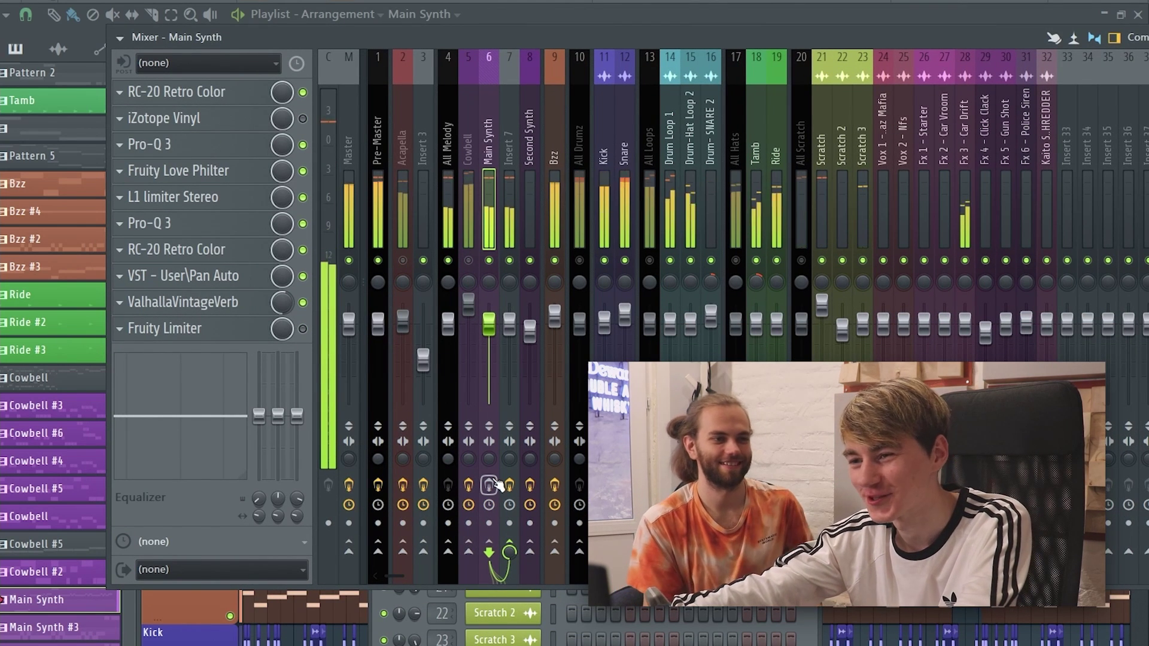
{"action": "left_click", "coordinate": [489, 485]}
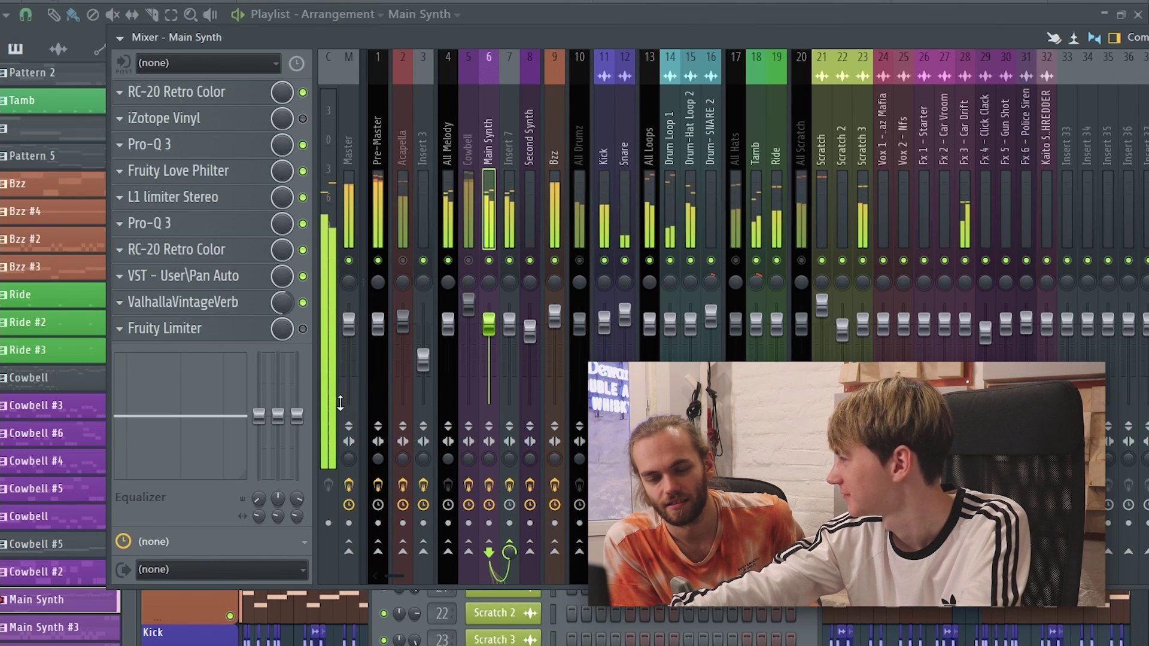
- Show the RC-20 Retro Color and first Pro-Q 3 settings on the Main Synth track while the song plays
{"action": "left_click", "coordinate": [226, 97]}
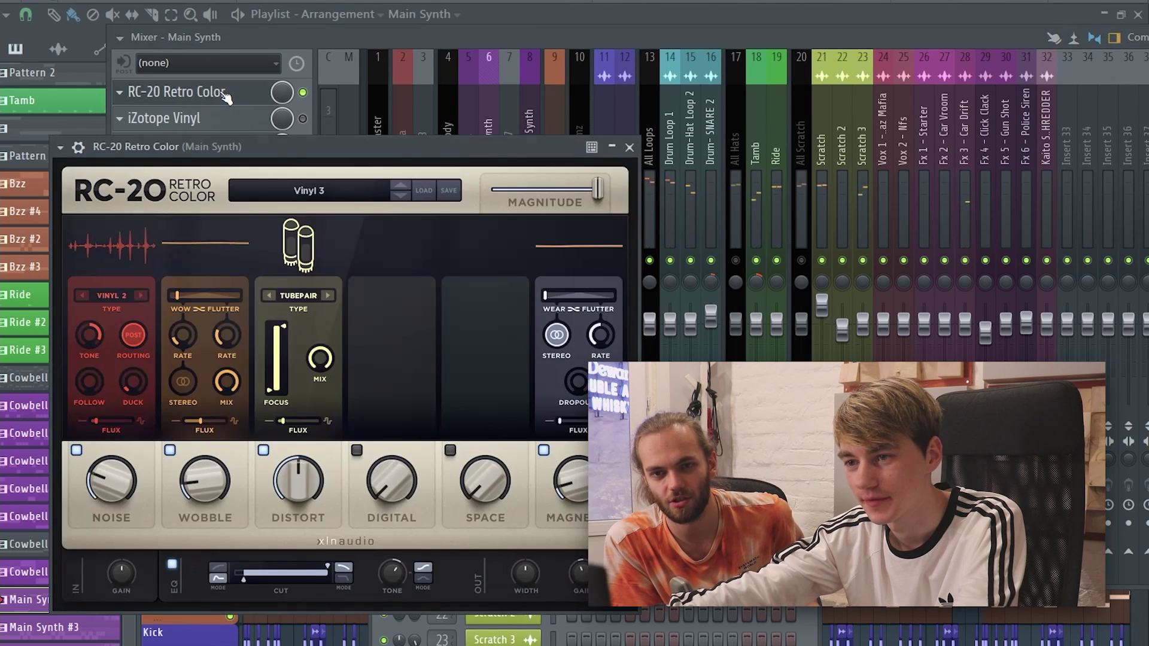
{"action": "left_click_drag", "start_coordinate": [205, 150], "coordinate": [623, 160]}
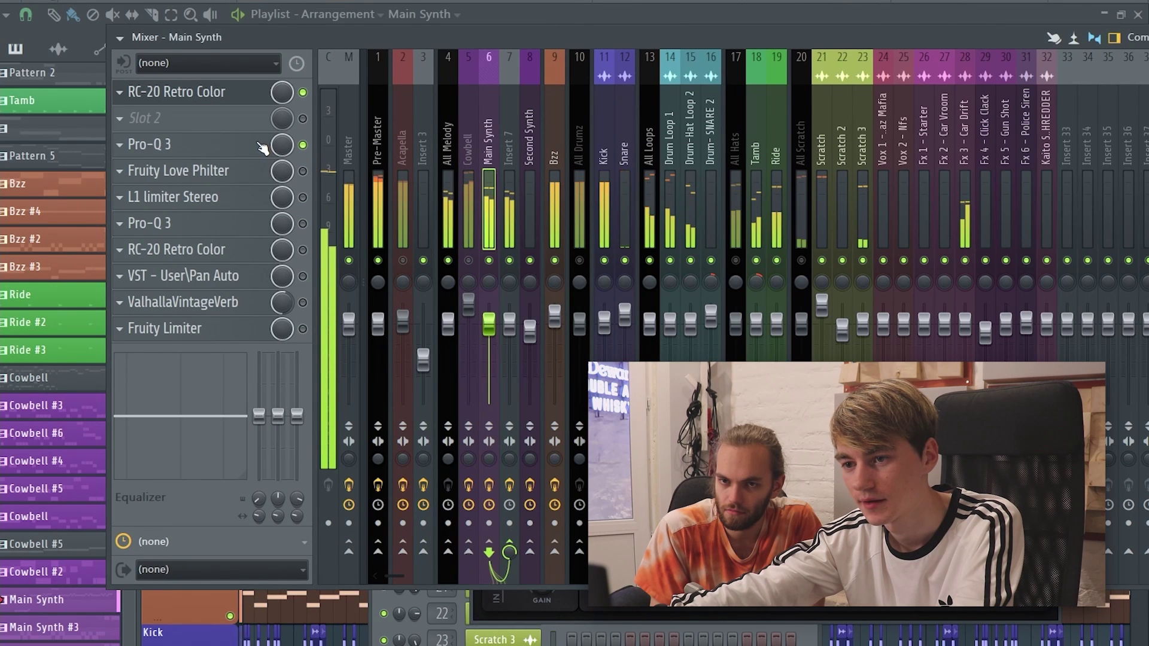
{"action": "left_click", "coordinate": [258, 145]}
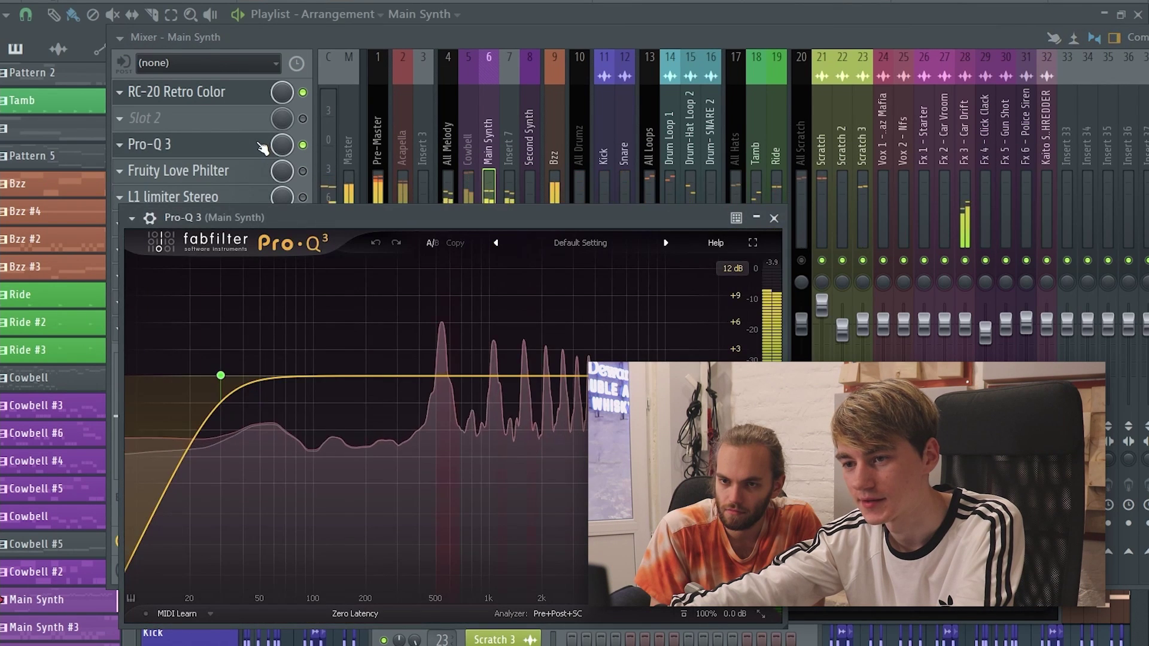
{"action": "left_click", "coordinate": [249, 46]}
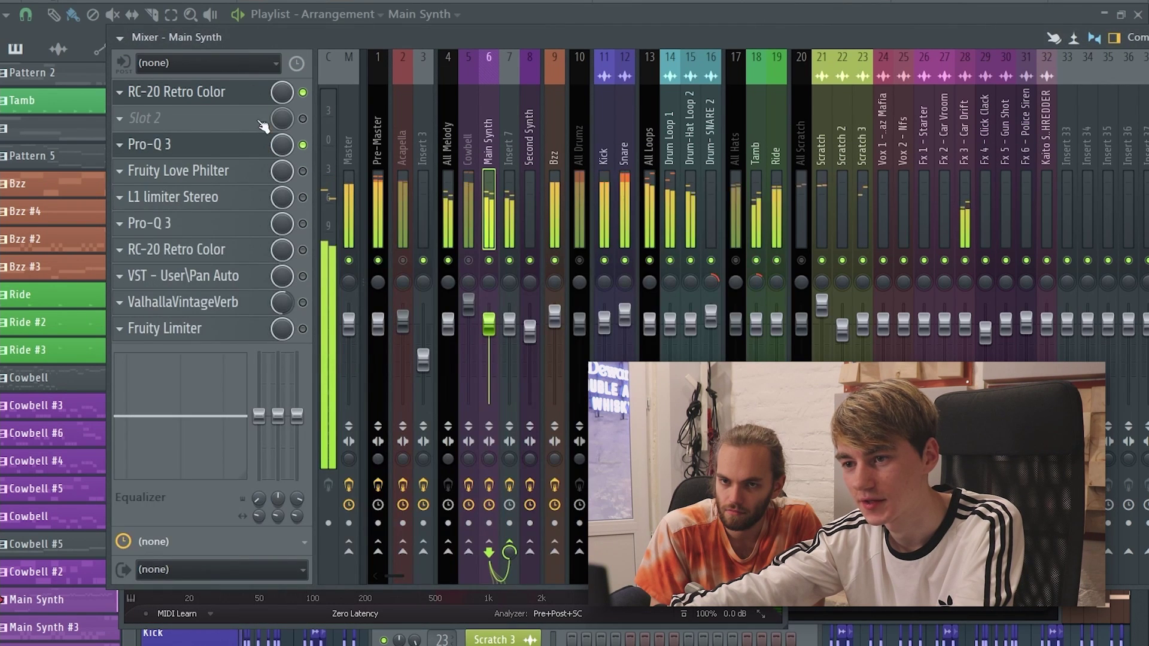
- Show Fruity Love Philter on the Main Synth track and switch on L1 limiter Stereo
{"action": "left_click", "coordinate": [242, 180]}
{"action": "left_click", "coordinate": [251, 43]}
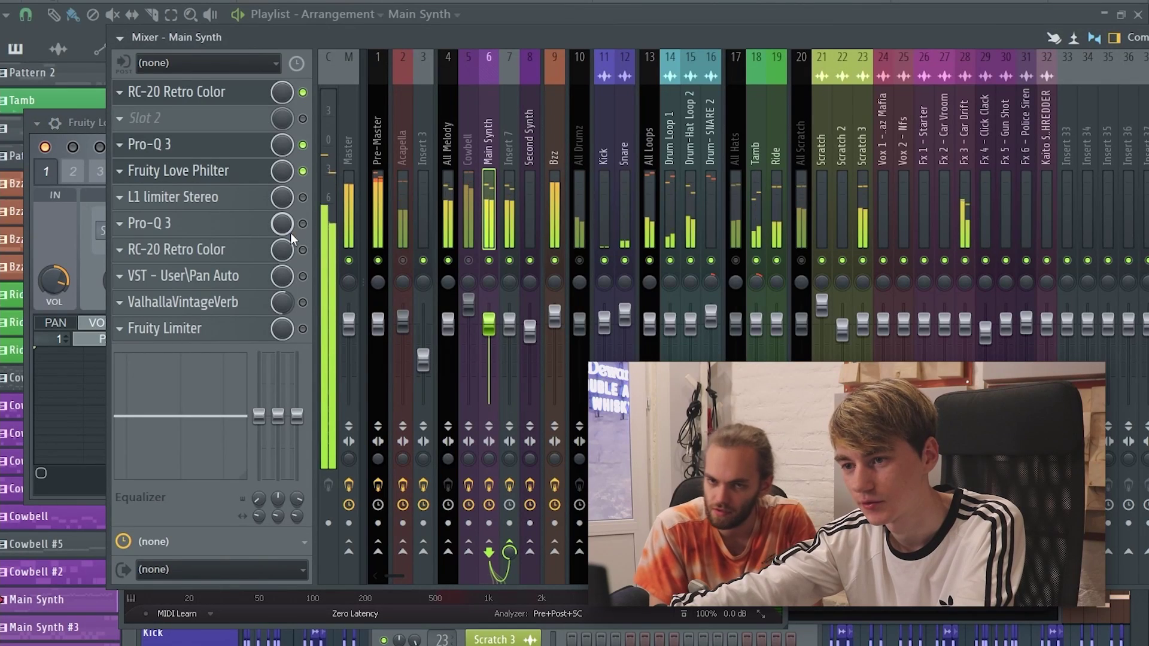
{"action": "left_click", "coordinate": [304, 198]}
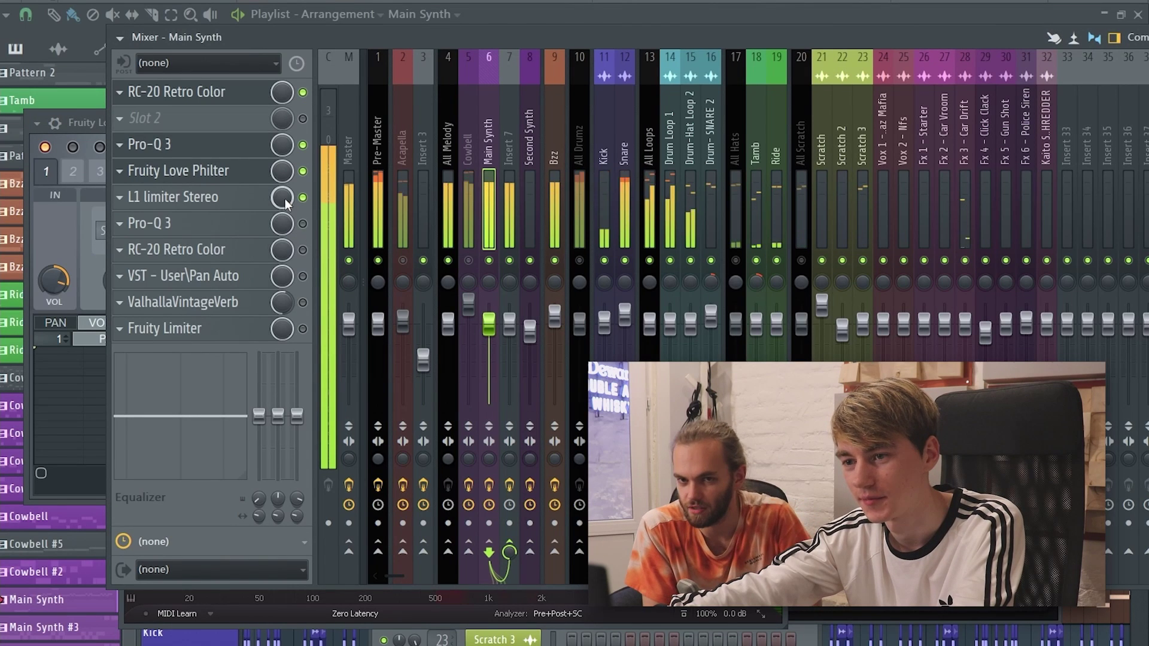
- Show L1 limiter Stereo on the Main Synth track, and switch on and inspect the second Pro-Q 3
{"action": "left_click", "coordinate": [229, 207]}
{"action": "left_click", "coordinate": [315, 230]}
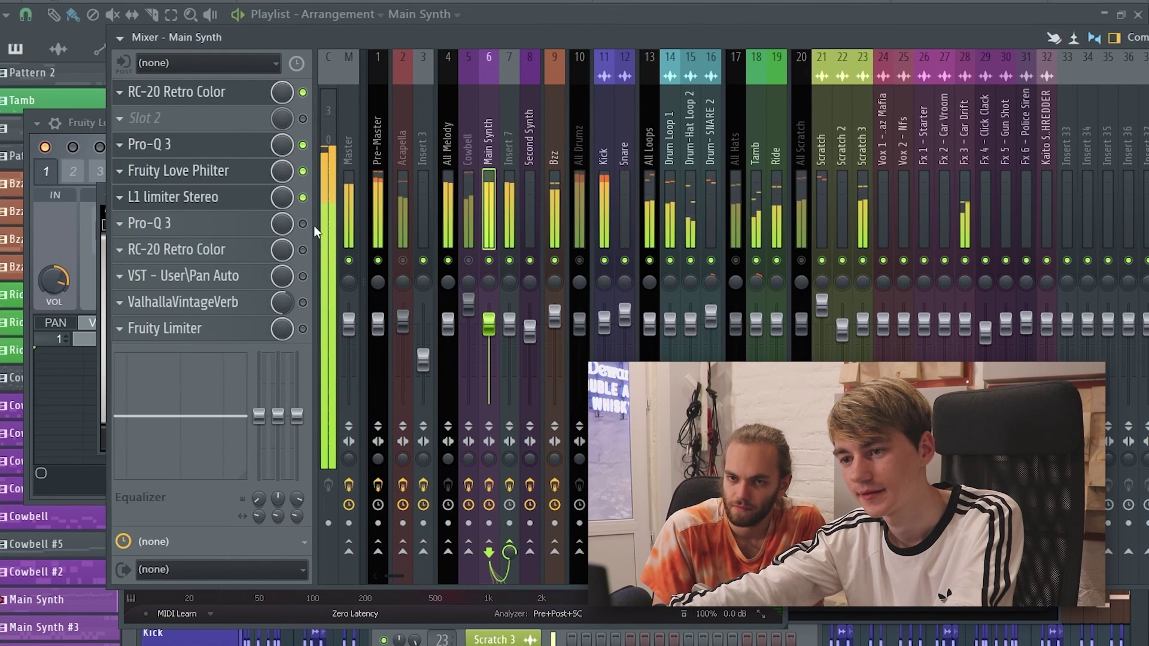
{"action": "left_click", "coordinate": [241, 224]}
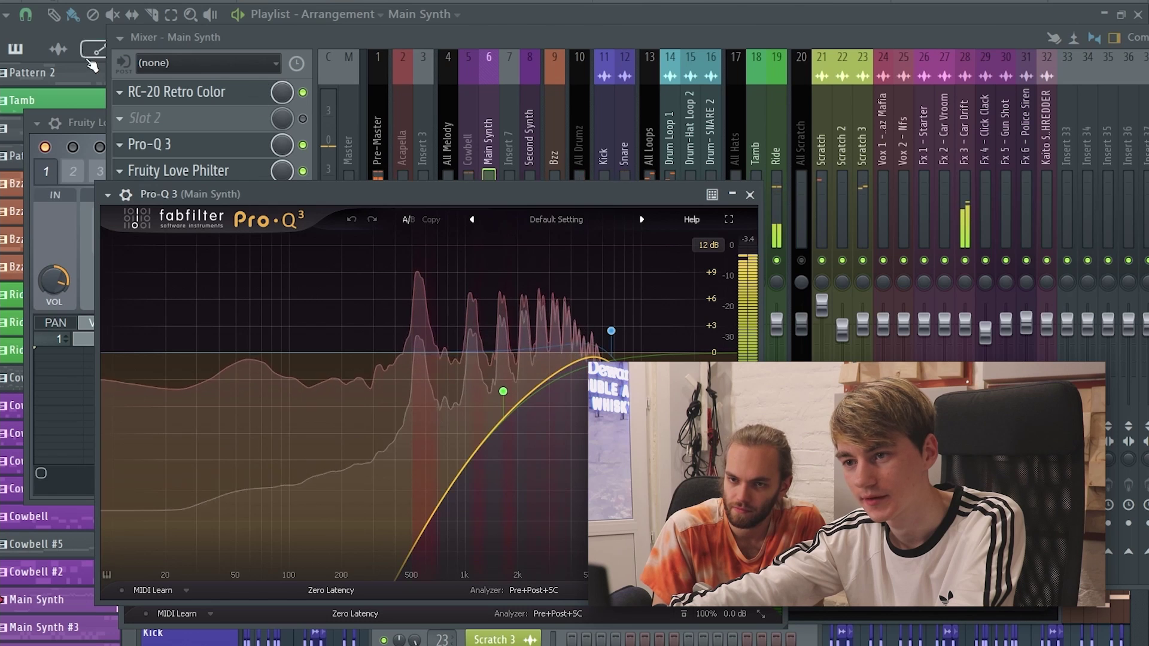
{"action": "left_click", "coordinate": [179, 41]}
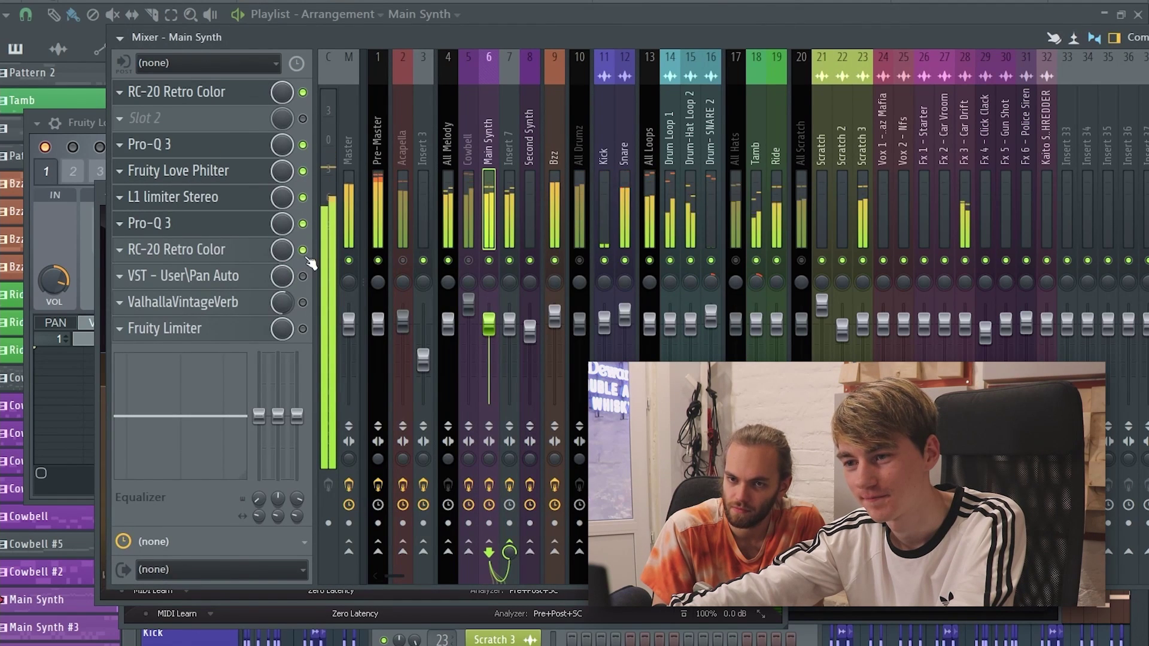
- Show the settings of the second RC-20 Retro Color on the Main Synth track and check the Pan Auto effect
{"action": "left_click", "coordinate": [243, 254]}
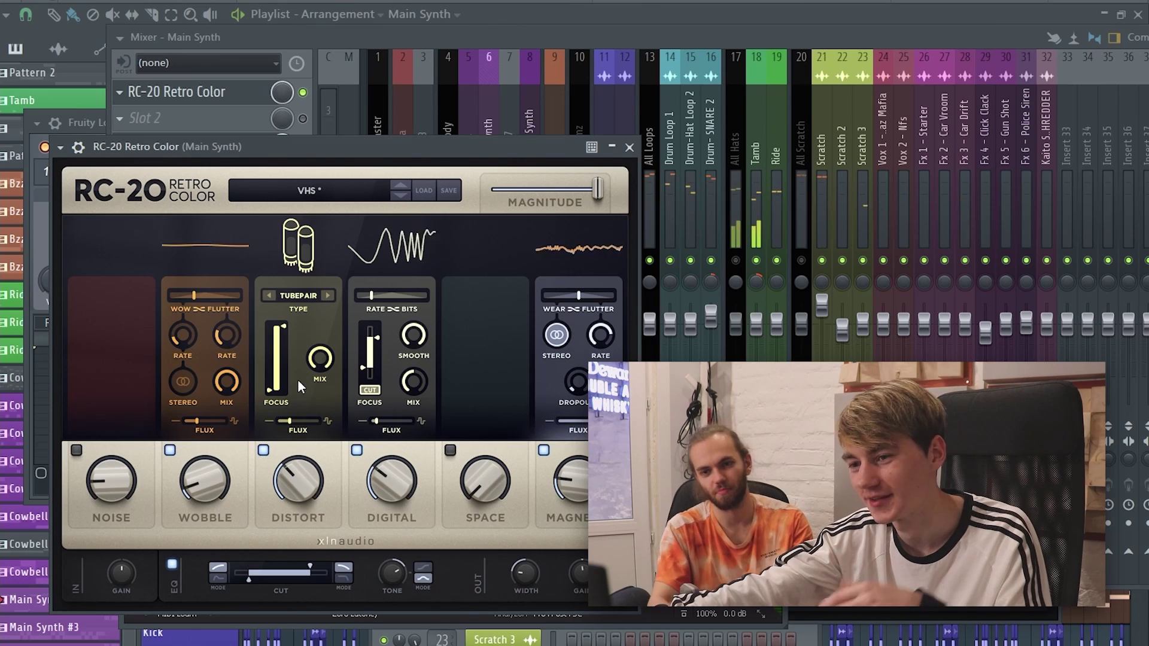
{"action": "left_click", "coordinate": [244, 39]}
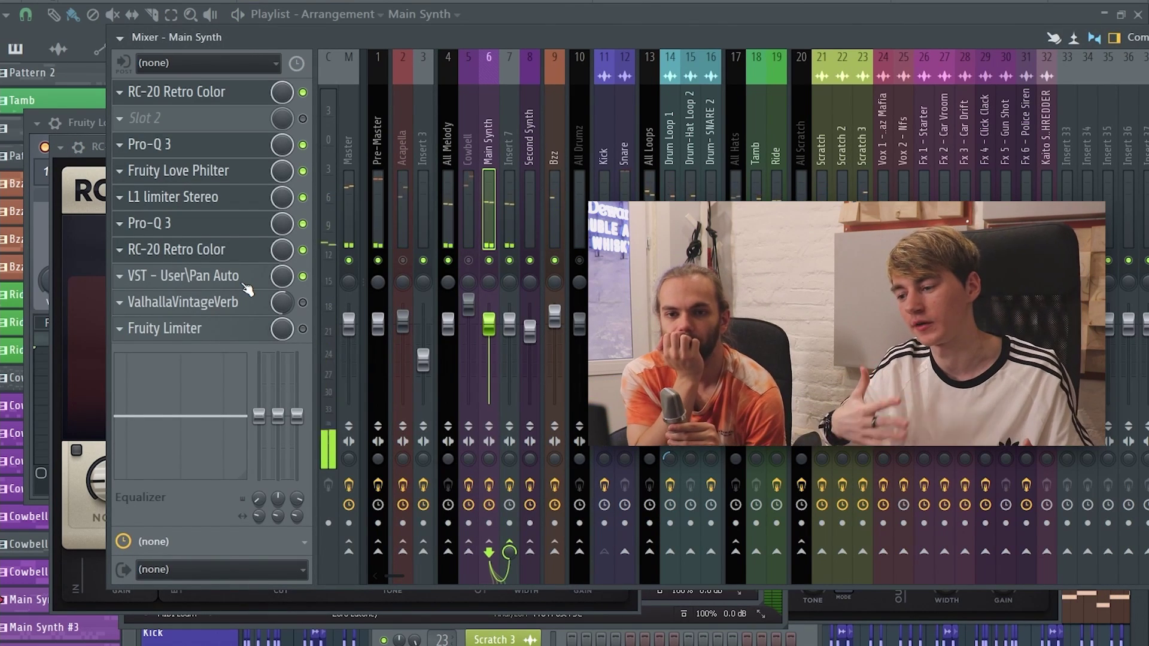
{"action": "left_click", "coordinate": [242, 281]}
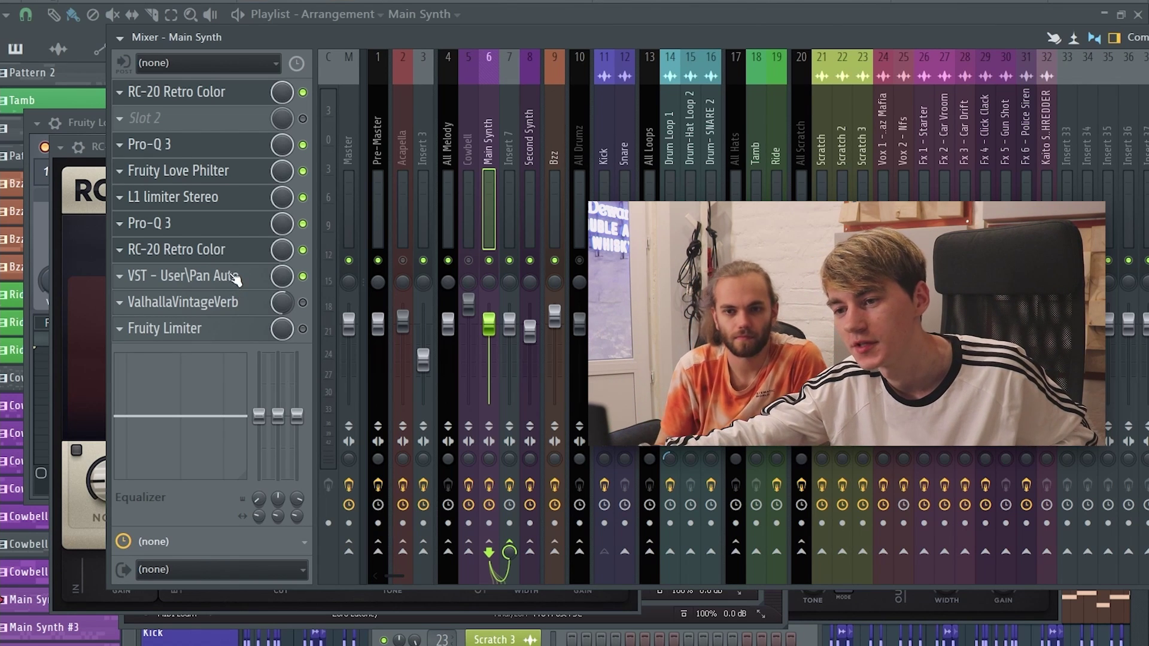
- Switch on ValhallaVintageVerb on the Main Synth track, play the song, and show the reverb and Fruity Limiter settings
{"action": "left_click", "coordinate": [302, 303]}
{"action": "key", "text": "space"}
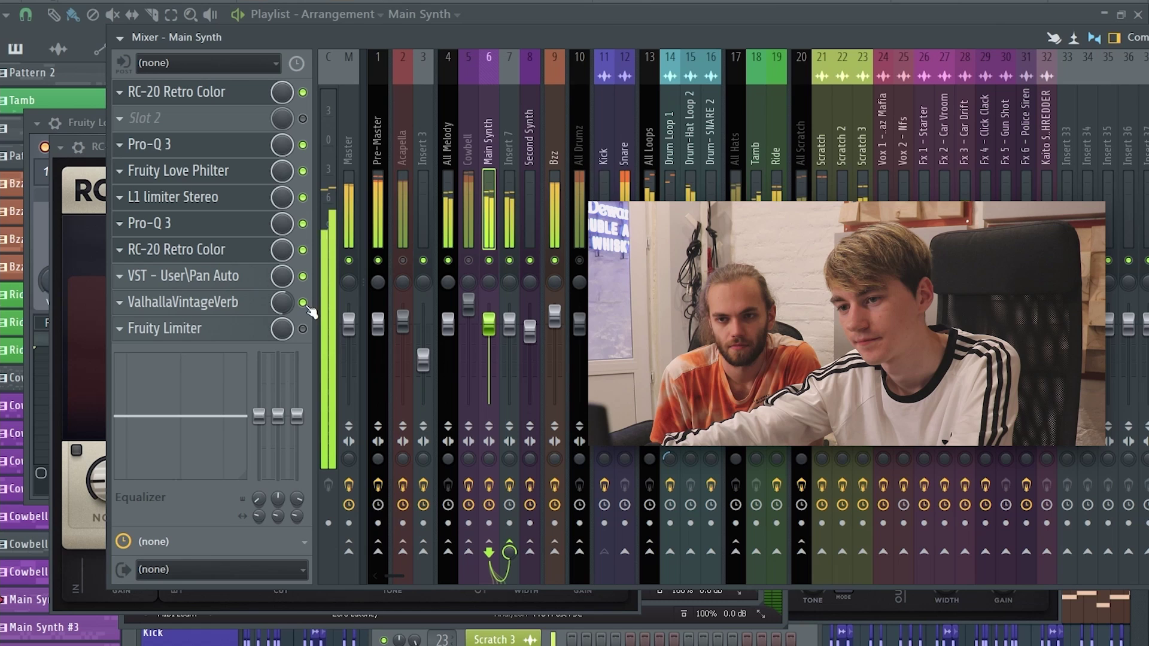
{"action": "left_click", "coordinate": [211, 303]}
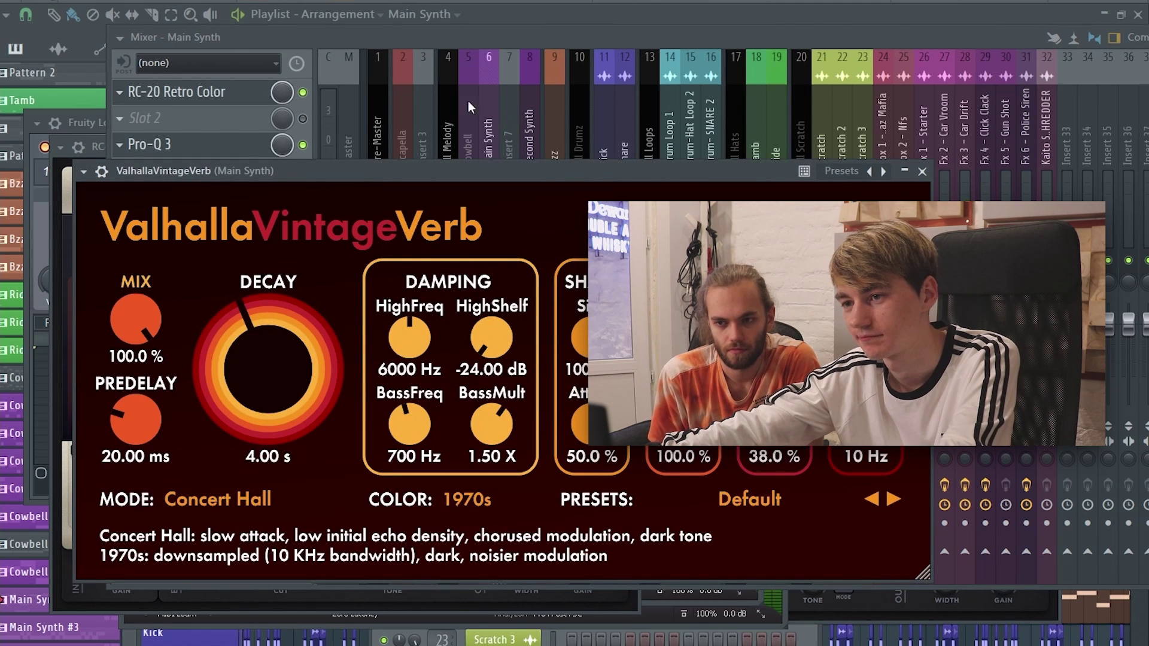
{"action": "left_click", "coordinate": [406, 38]}
{"action": "left_click", "coordinate": [220, 329]}
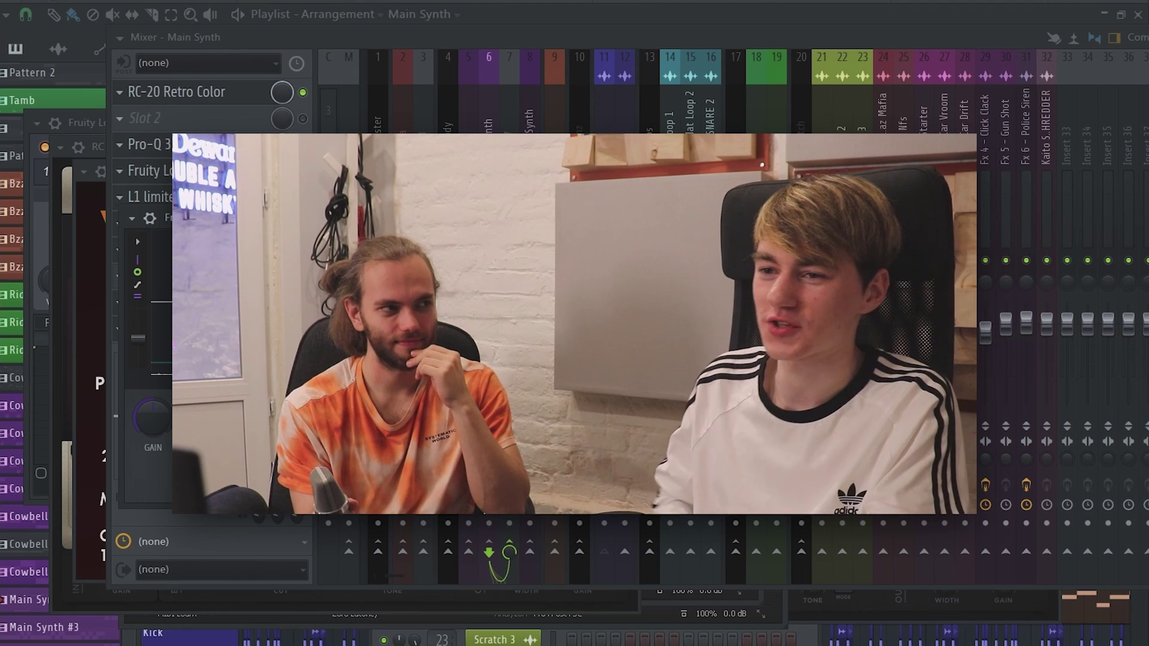
- Play the arrangement from the start in the playlist and open the first Cowbell pattern for inspection
{"action": "left_click_drag", "start_coordinate": [383, 218], "coordinate": [617, 286]}
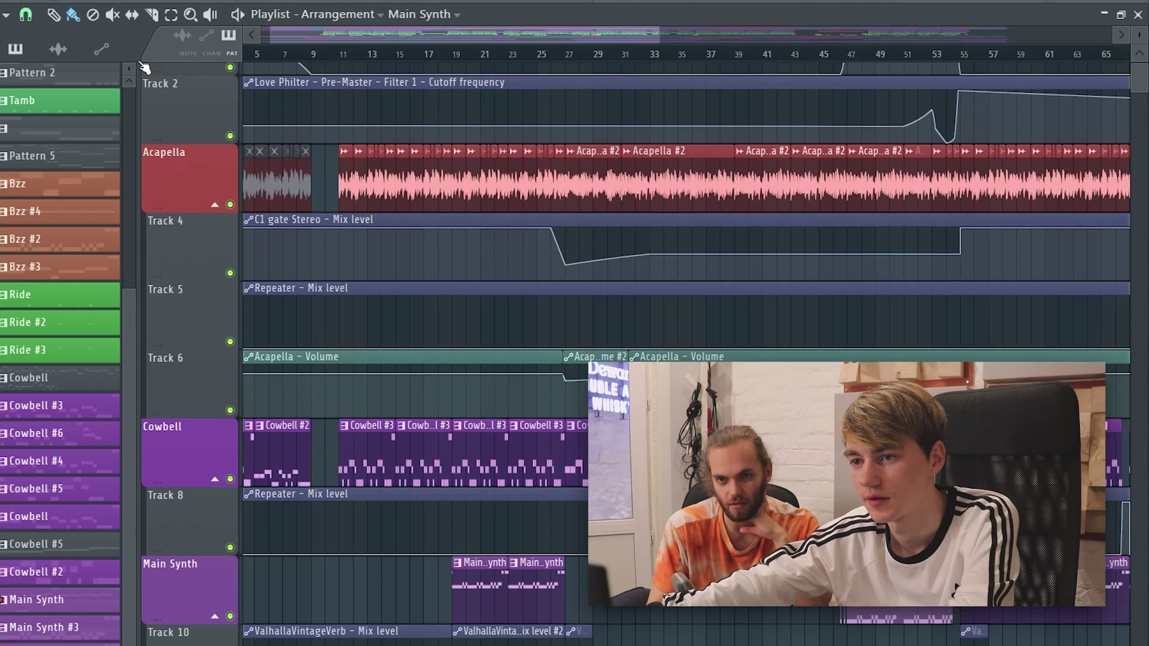
{"action": "left_click_drag", "start_coordinate": [141, 62], "coordinate": [131, 61]}
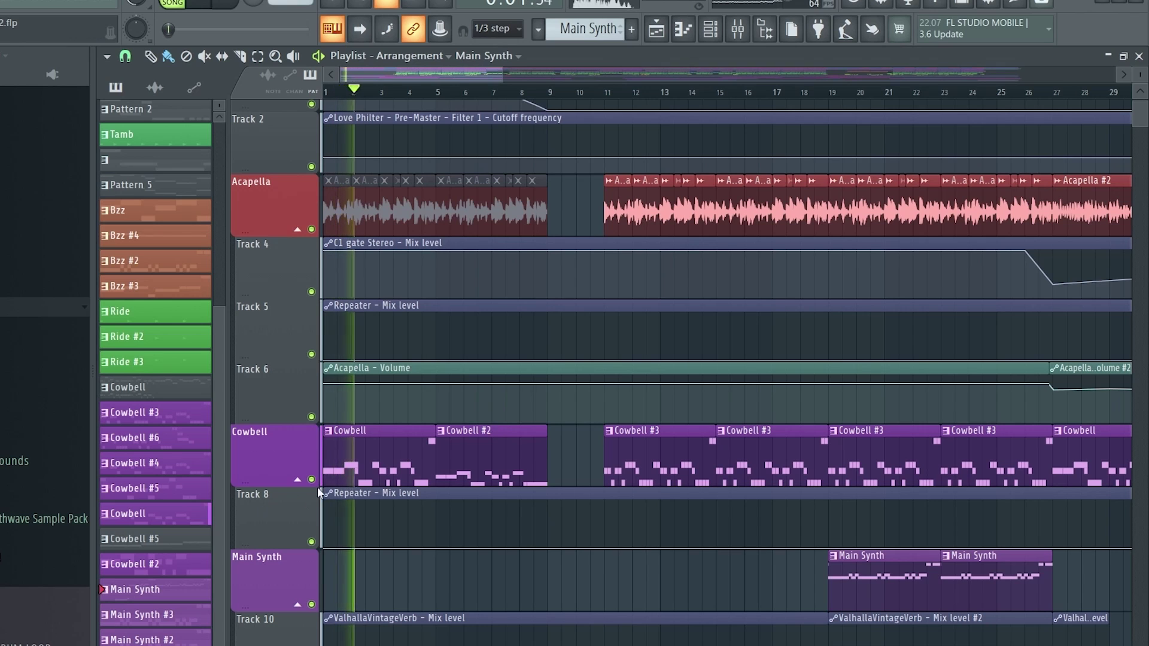
{"action": "double_click", "coordinate": [369, 432]}
{"action": "scroll", "coordinate": [340, 467], "scroll_direction": "up", "scroll_amount": 2}
{"action": "scroll", "coordinate": [323, 418], "scroll_direction": "down", "scroll_amount": 2}
{"action": "scroll", "coordinate": [312, 469], "scroll_direction": "down", "scroll_amount": 5}
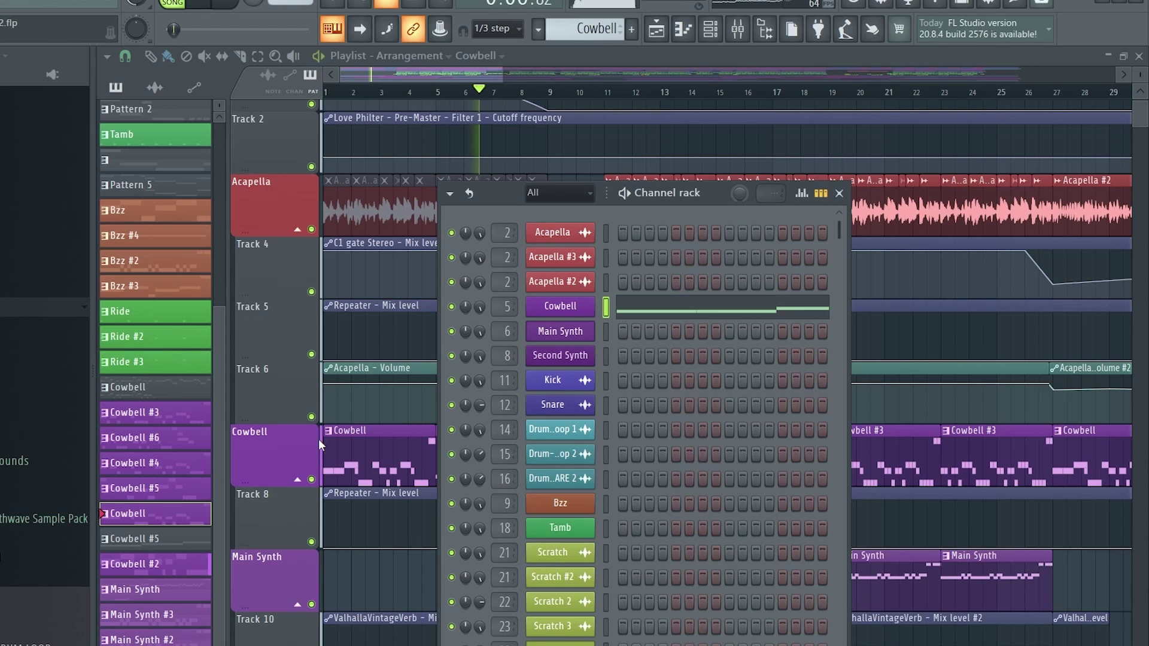
- Return to the playlist and open the Cowbell #3 pattern from the section starting at bar 11
{"action": "left_click", "coordinate": [293, 431]}
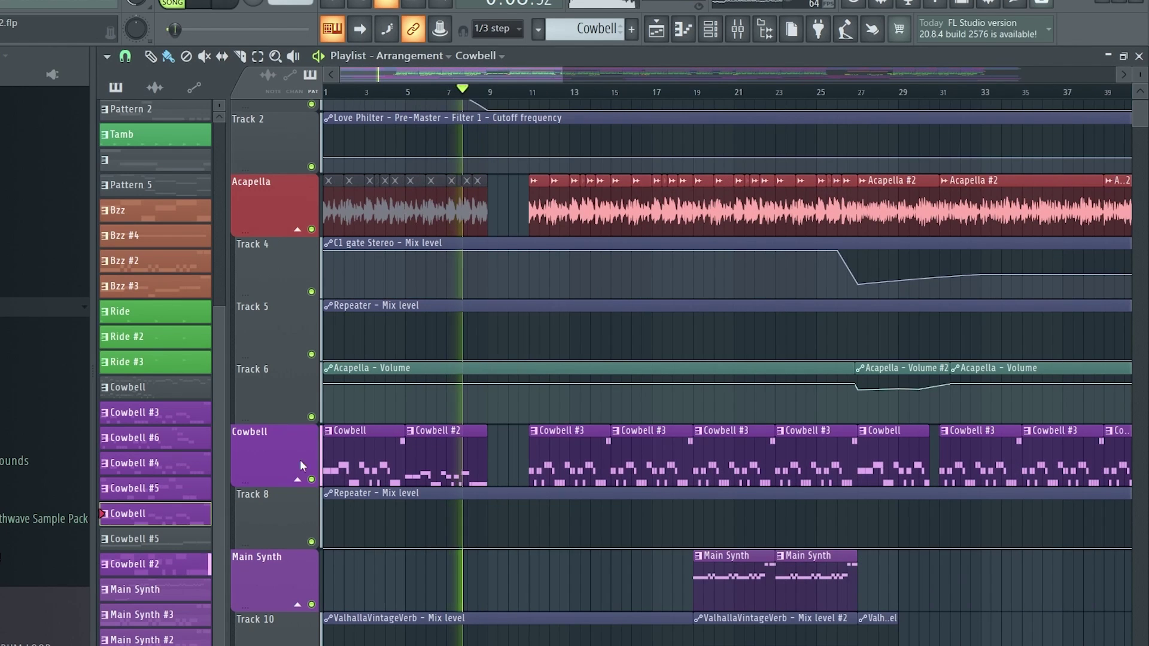
{"action": "scroll", "coordinate": [525, 577], "scroll_direction": "up", "scroll_amount": 2}
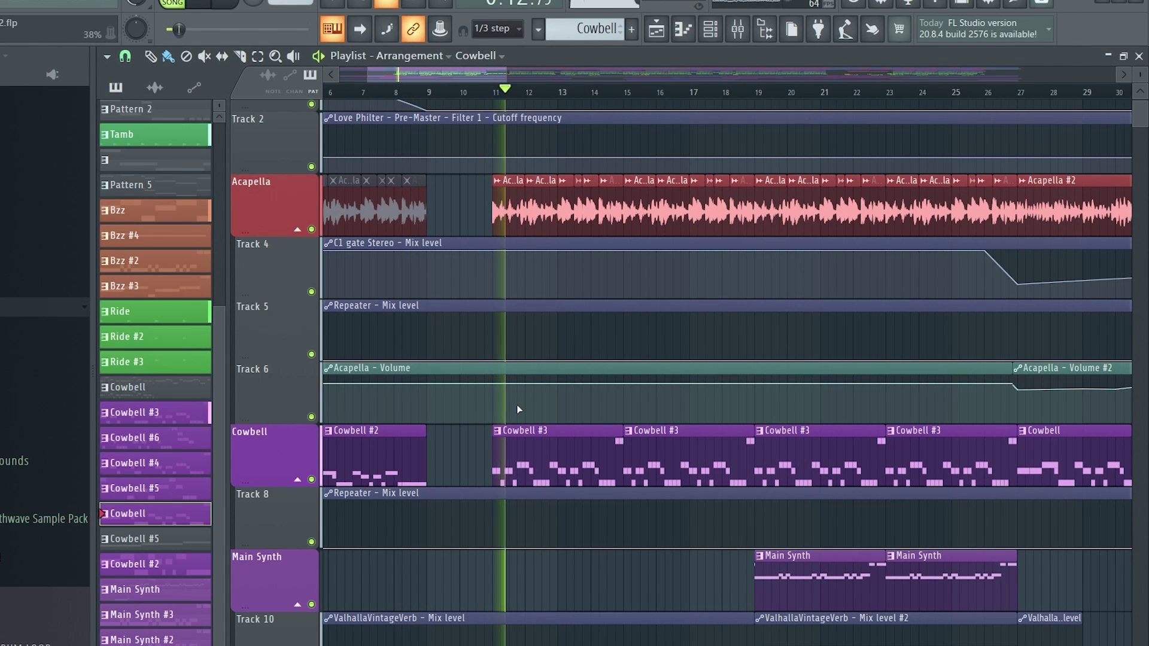
{"action": "double_click", "coordinate": [537, 467]}
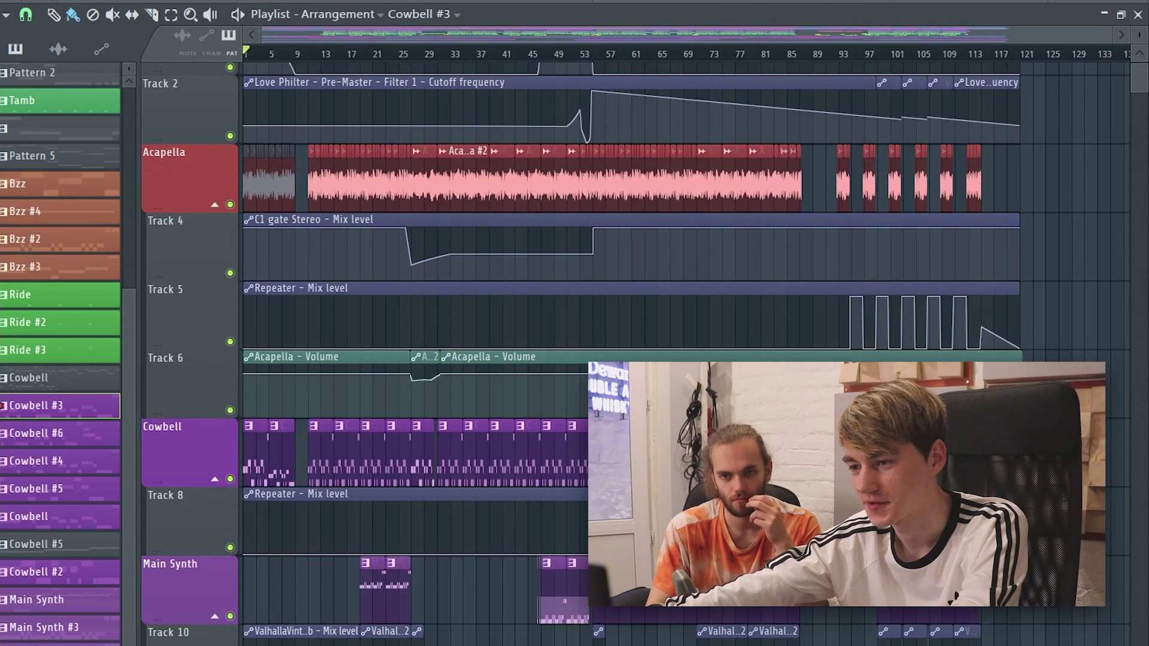
- Examine how the Acapella, Cowbell and Main Synth parts and their automation are arranged across the whole playlist
{"action": "scroll", "coordinate": [663, 419], "scroll_direction": "up", "scroll_amount": 1}
{"action": "scroll", "coordinate": [663, 419], "scroll_direction": "down", "scroll_amount": 4}
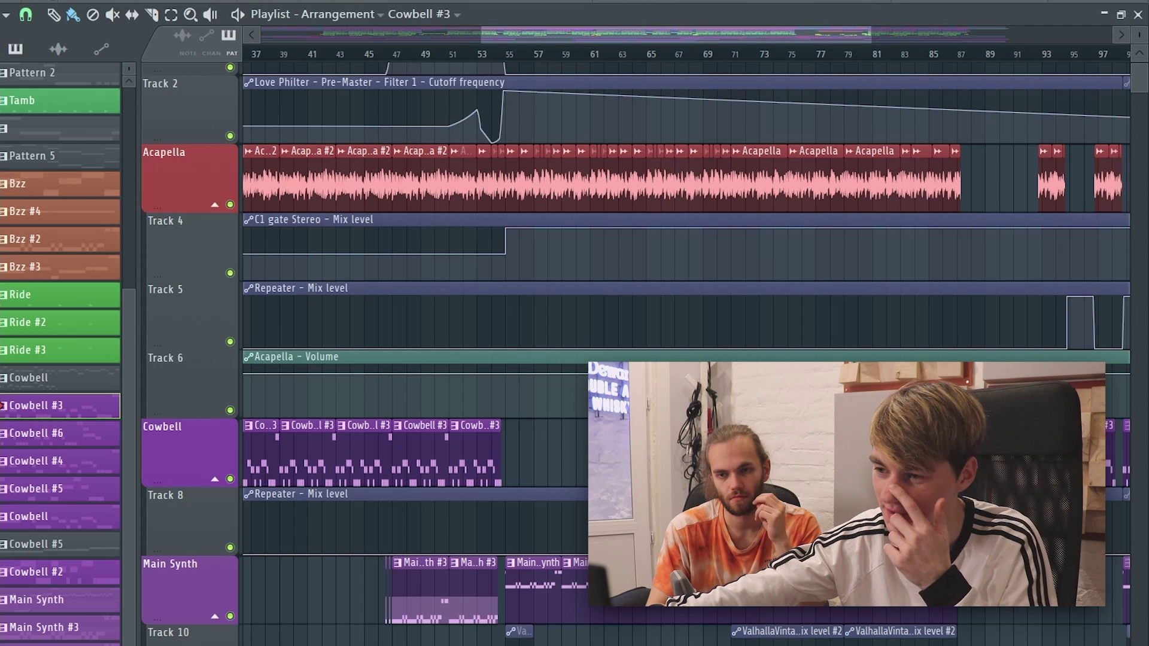
{"action": "scroll", "coordinate": [468, 465], "scroll_direction": "down", "scroll_amount": 3}
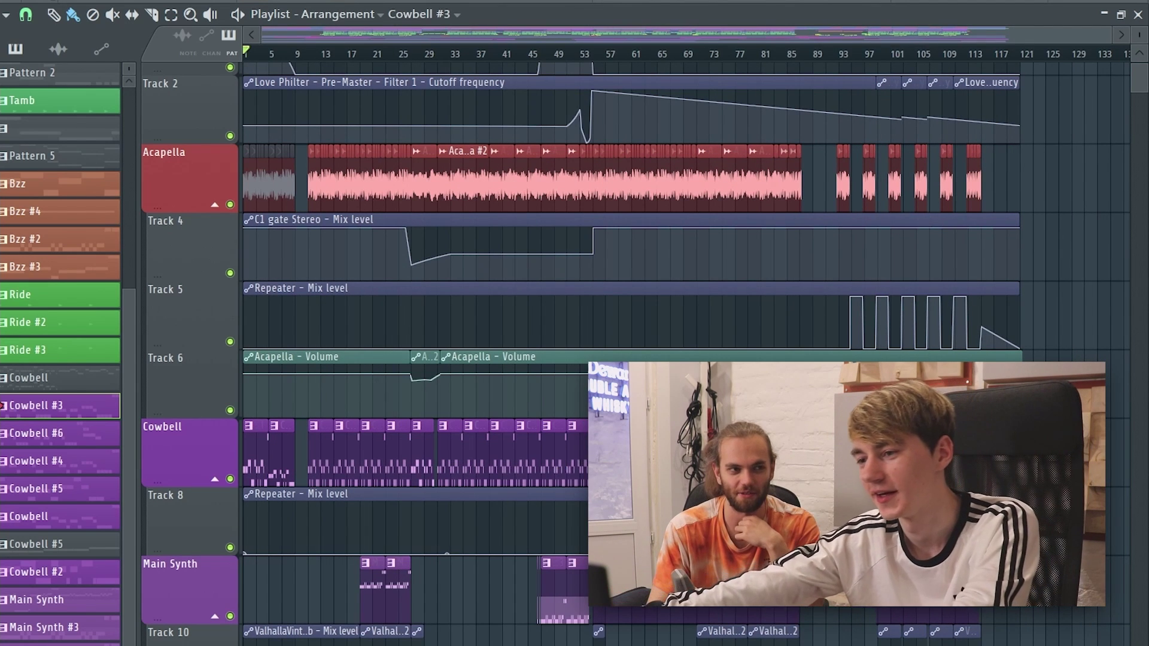
{"action": "scroll", "coordinate": [561, 471], "scroll_direction": "up", "scroll_amount": 3}
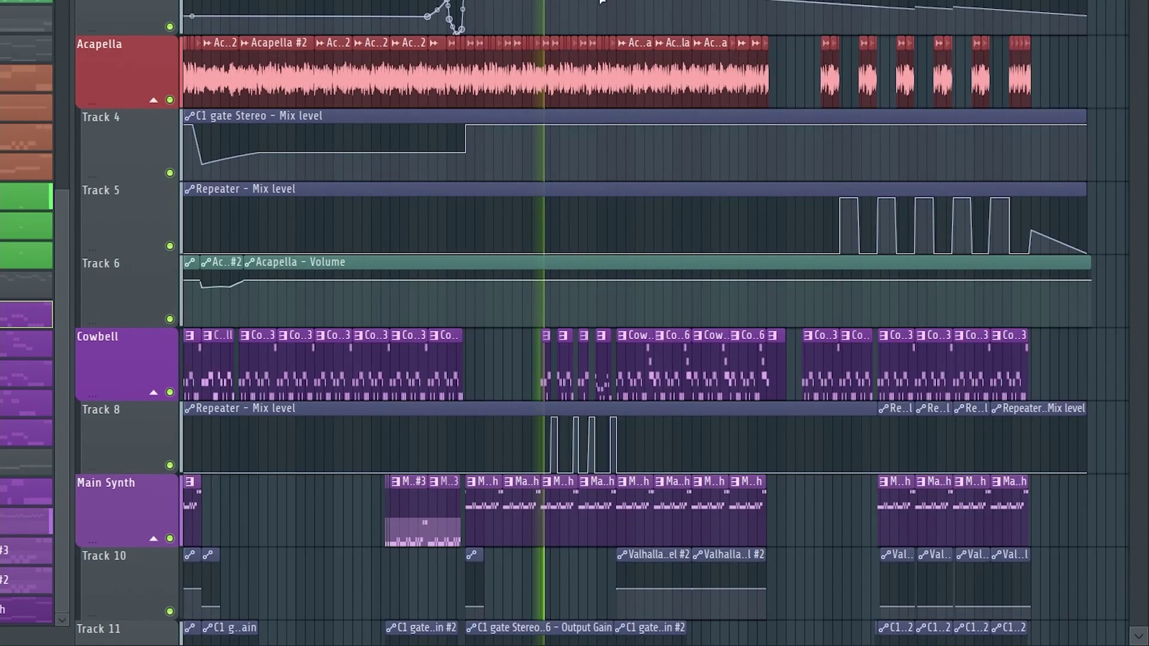
{"action": "scroll", "coordinate": [602, 3], "scroll_direction": "up", "scroll_amount": 6}
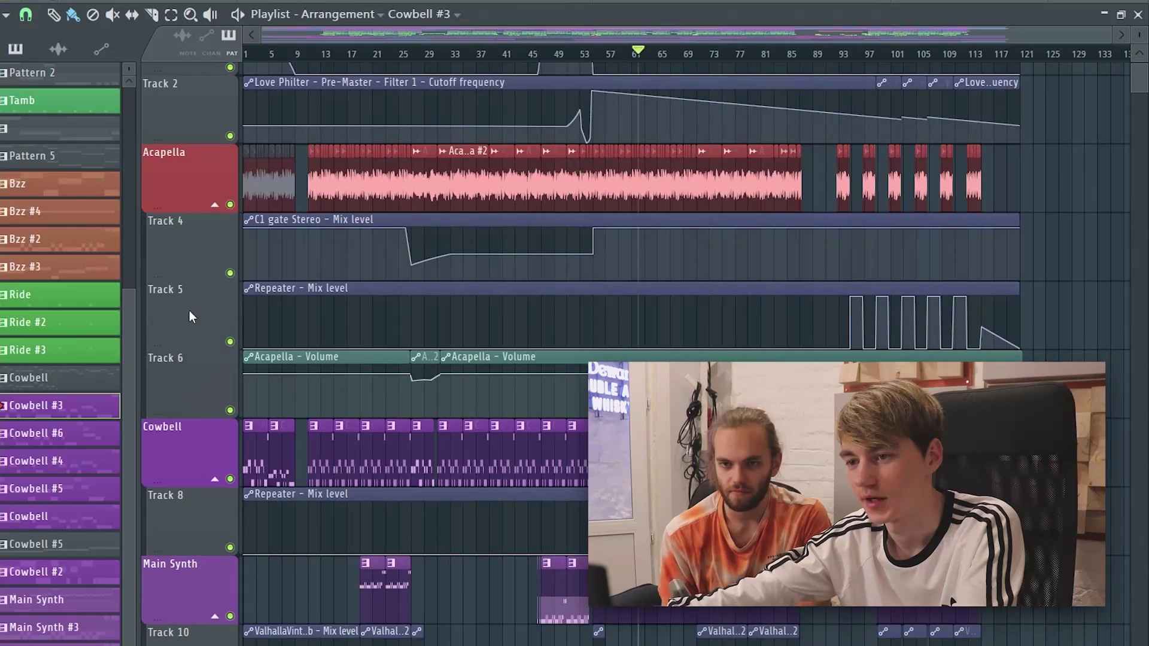
{"action": "scroll", "coordinate": [196, 267], "scroll_direction": "up", "scroll_amount": 6}
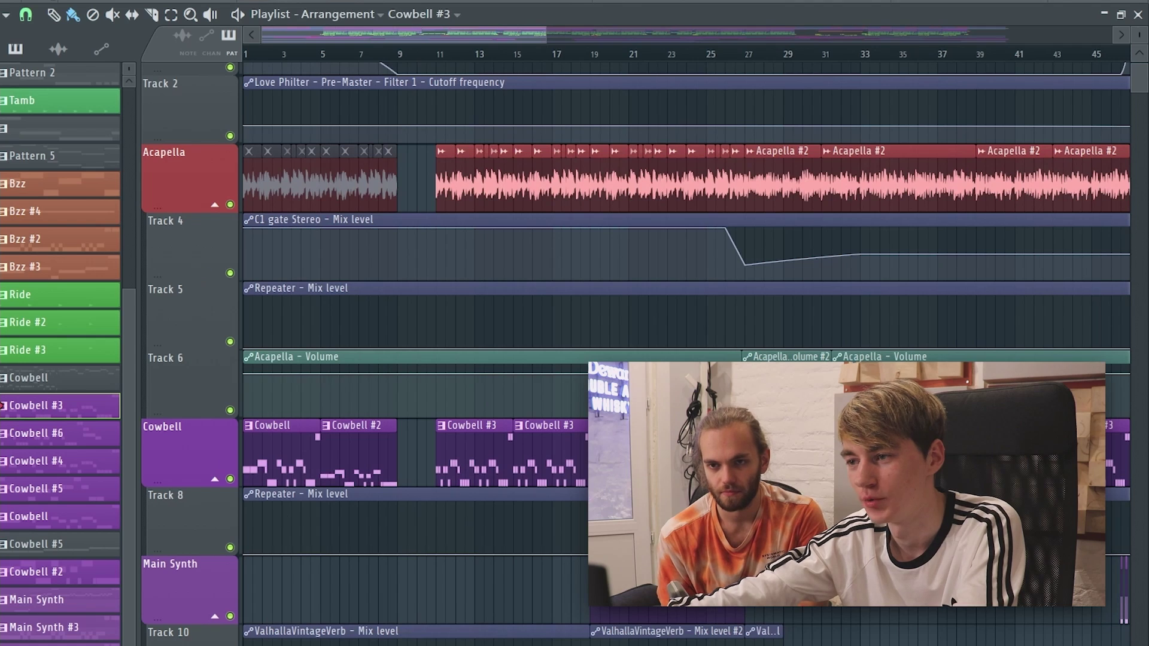
{"action": "scroll", "coordinate": [440, 374], "scroll_direction": "up", "scroll_amount": 1}
{"action": "scroll", "coordinate": [441, 377], "scroll_direction": "up", "scroll_amount": 3}
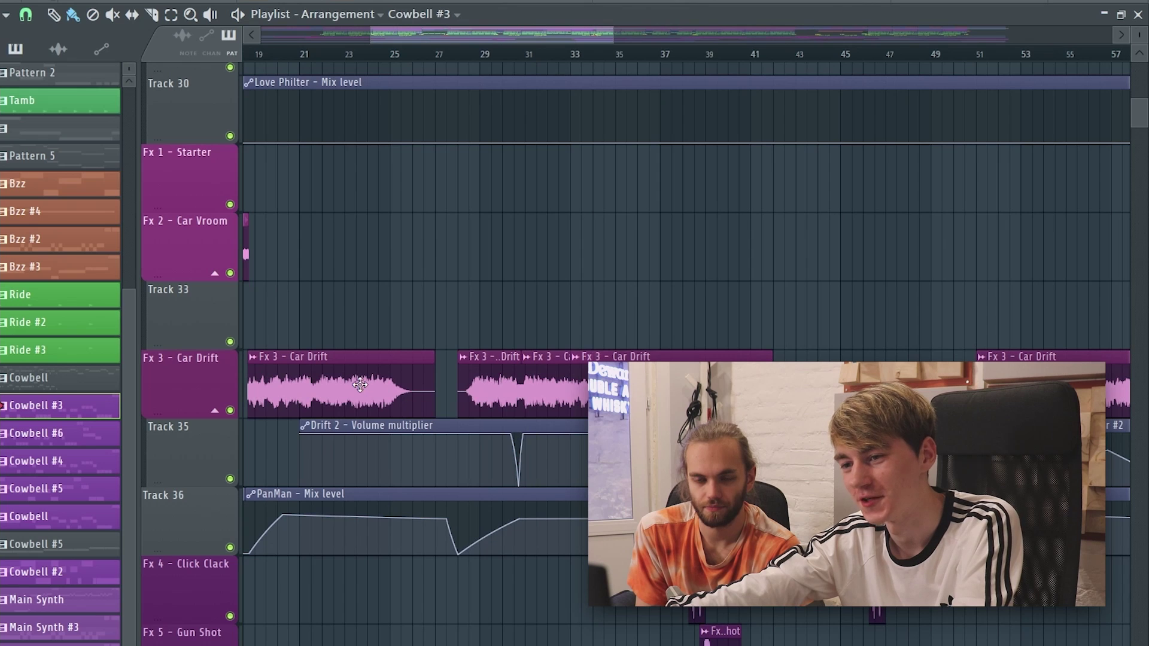
- Open the Fx 3 - Car Drift sample at bar 19 and review the Starter, Car Vroom and Car Drift effect tracks
{"action": "double_click", "coordinate": [360, 384]}
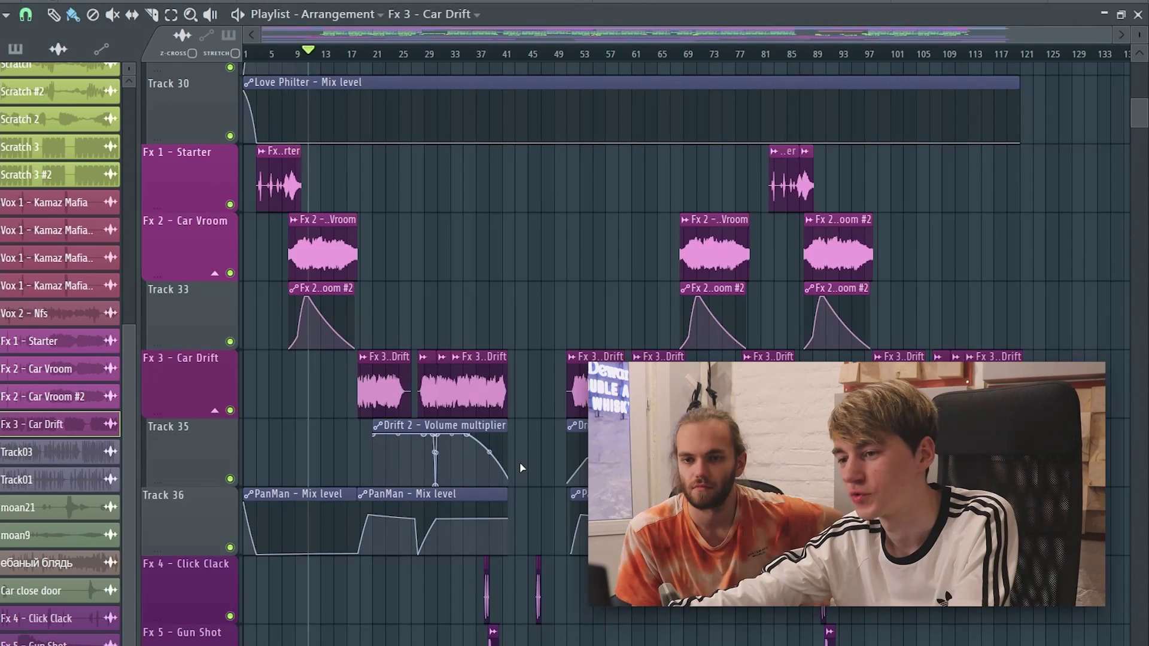
{"action": "scroll", "coordinate": [523, 479], "scroll_direction": "down", "scroll_amount": 5}
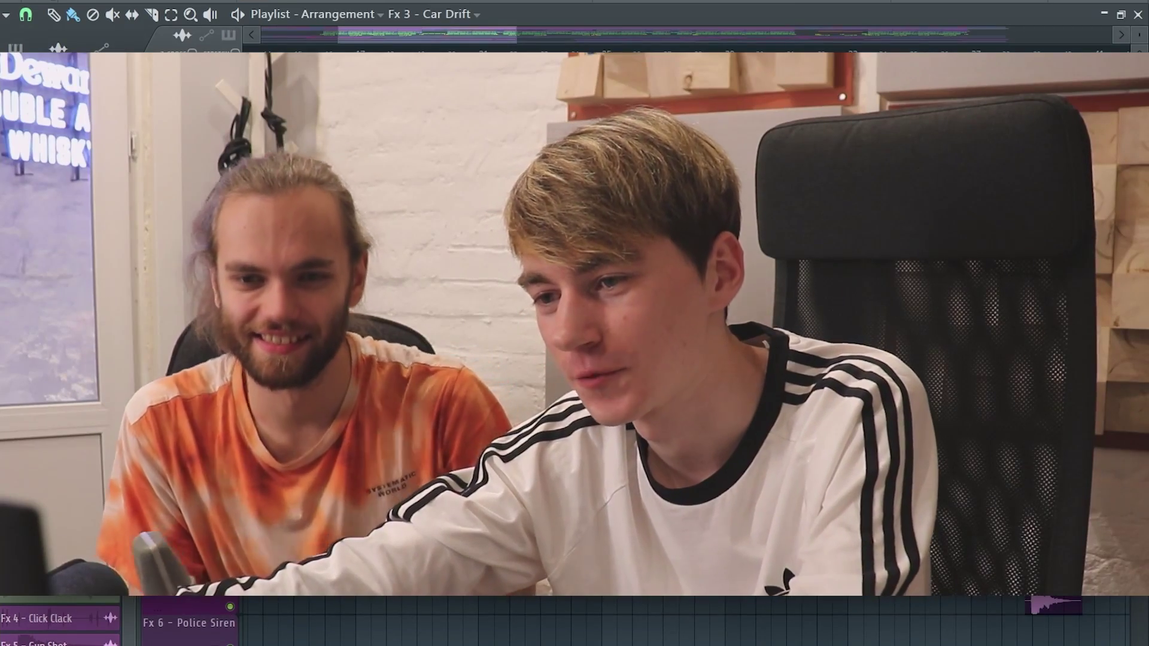
{"action": "scroll", "coordinate": [484, 500], "scroll_direction": "down", "scroll_amount": 3}
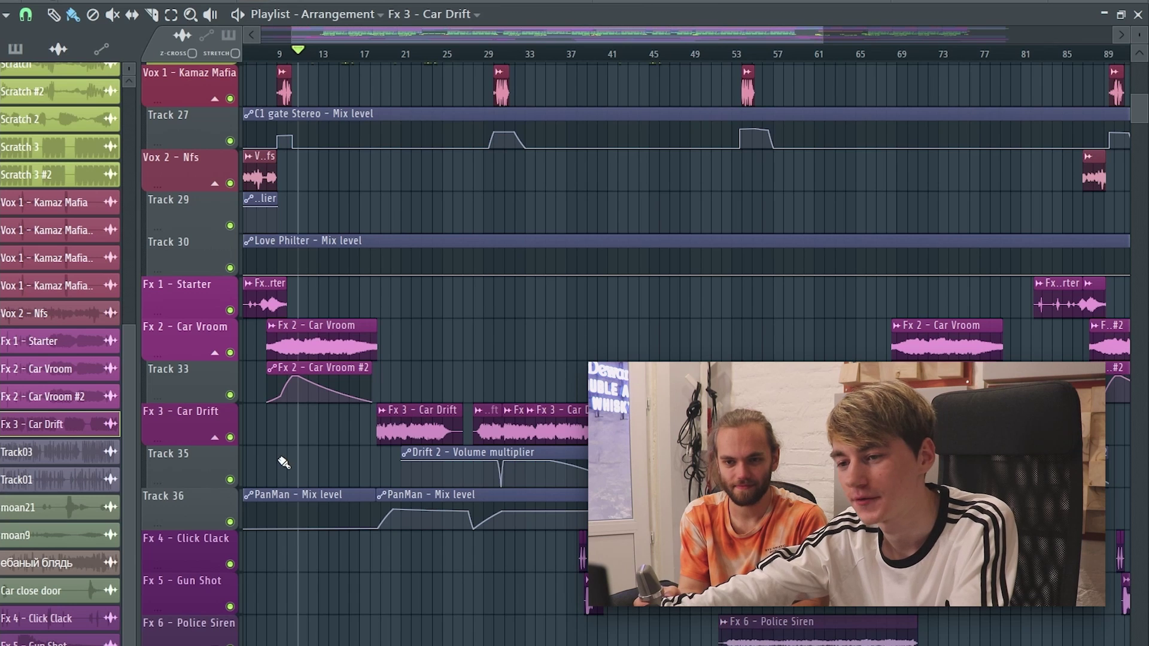
{"action": "scroll", "coordinate": [284, 463], "scroll_direction": "down", "scroll_amount": 2}
{"action": "scroll", "coordinate": [228, 365], "scroll_direction": "up", "scroll_amount": 3}
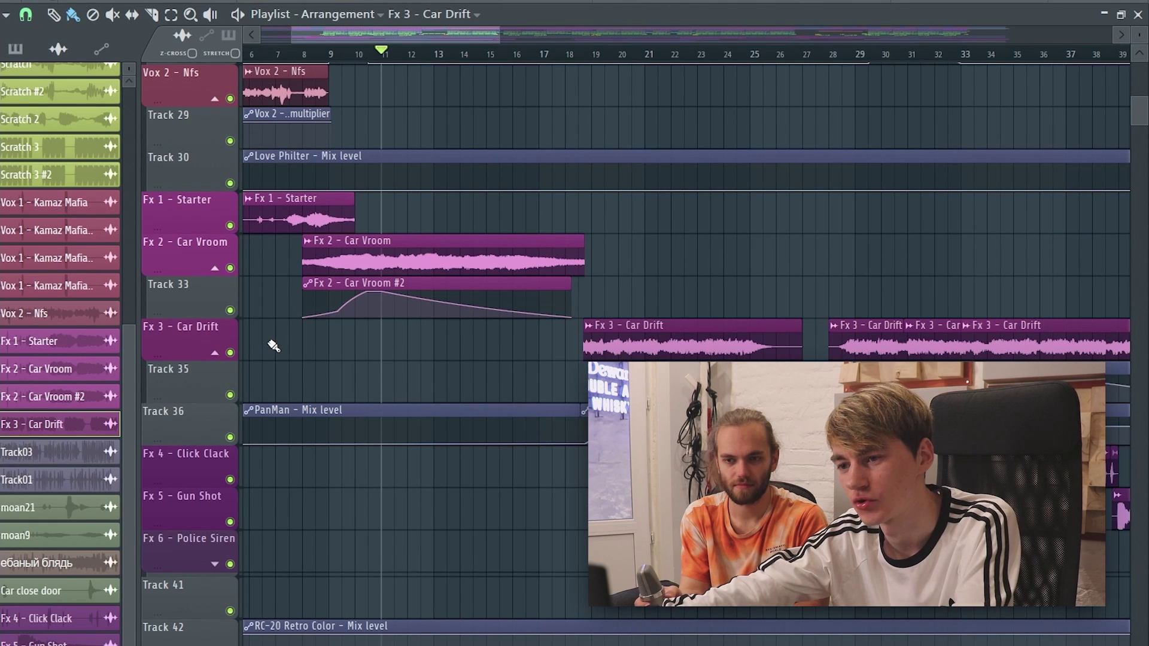
{"action": "scroll", "coordinate": [292, 347], "scroll_direction": "up", "scroll_amount": 2}
{"action": "scroll", "coordinate": [424, 385], "scroll_direction": "down", "scroll_amount": 3}
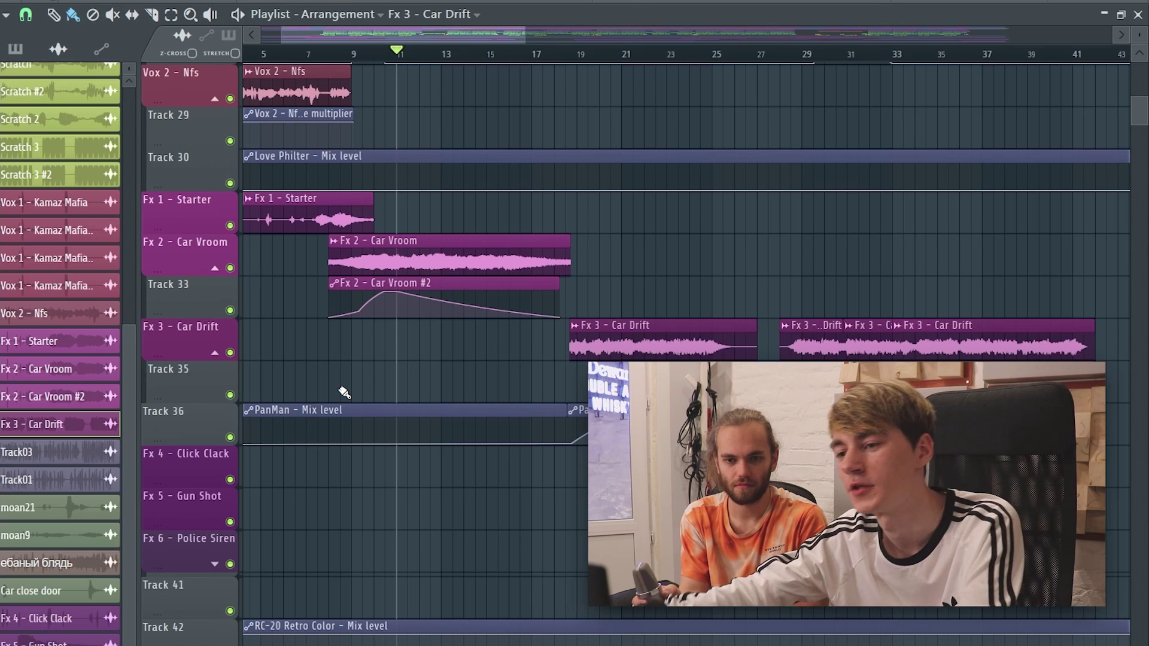
- Play the Fx 4 - Click Clack and Fx 5 - Gun Shot samples around bar 38 and check their placement
{"action": "scroll", "coordinate": [344, 391], "scroll_direction": "down", "scroll_amount": 3}
{"action": "scroll", "coordinate": [1074, 243], "scroll_direction": "up", "scroll_amount": 5}
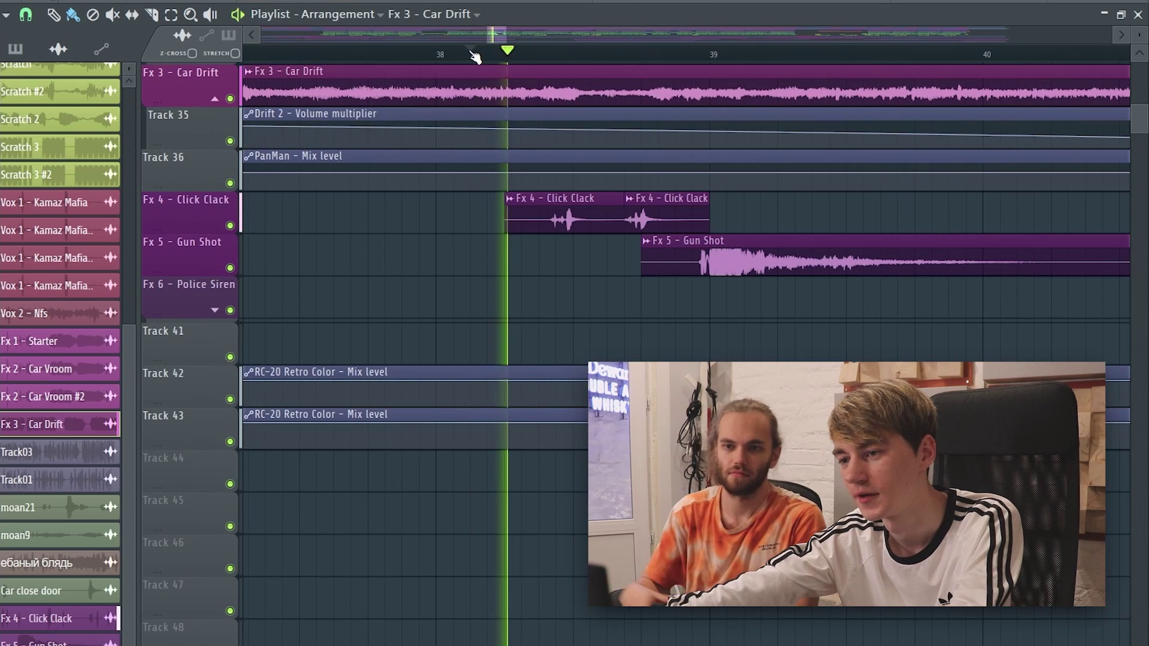
{"action": "key", "text": "space"}
{"action": "scroll", "coordinate": [538, 363], "scroll_direction": "down", "scroll_amount": 4}
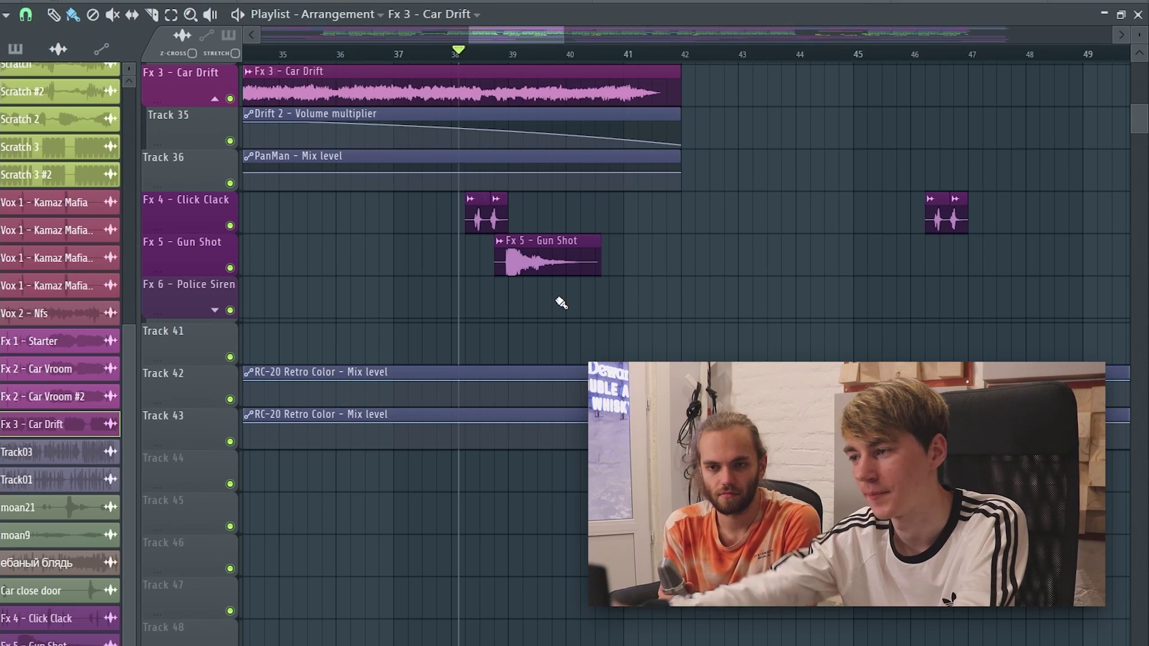
{"action": "scroll", "coordinate": [561, 303], "scroll_direction": "down", "scroll_amount": 2}
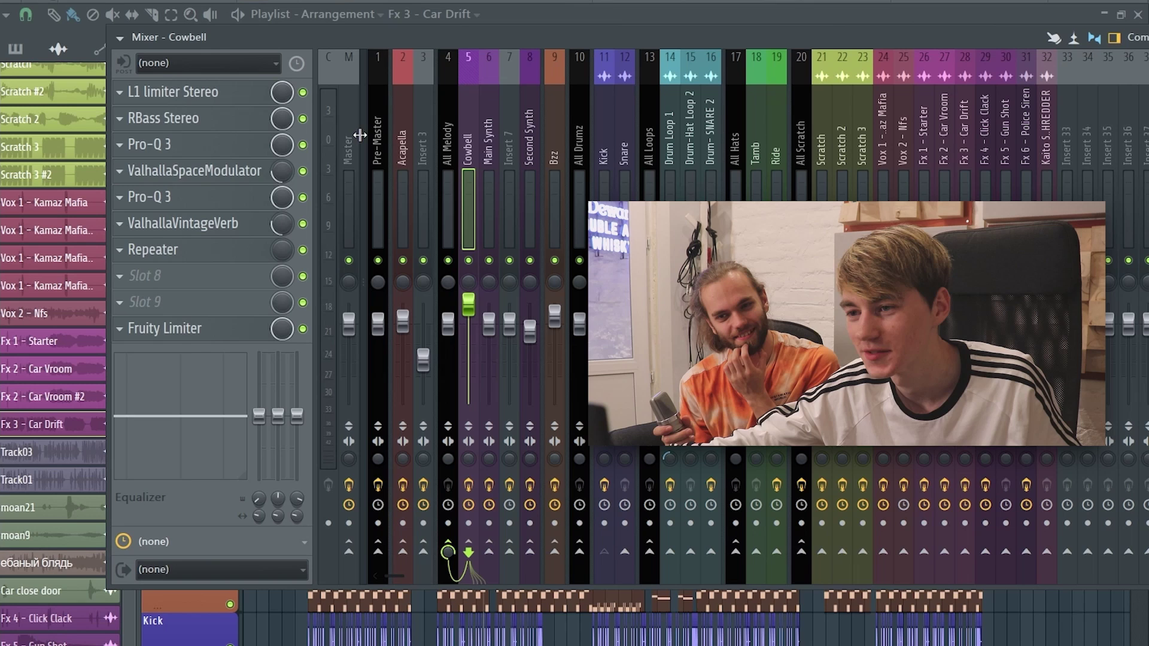
- Select the Master track in the mixer and show Ozone 9 Imager while the song plays
{"action": "left_click", "coordinate": [346, 139]}
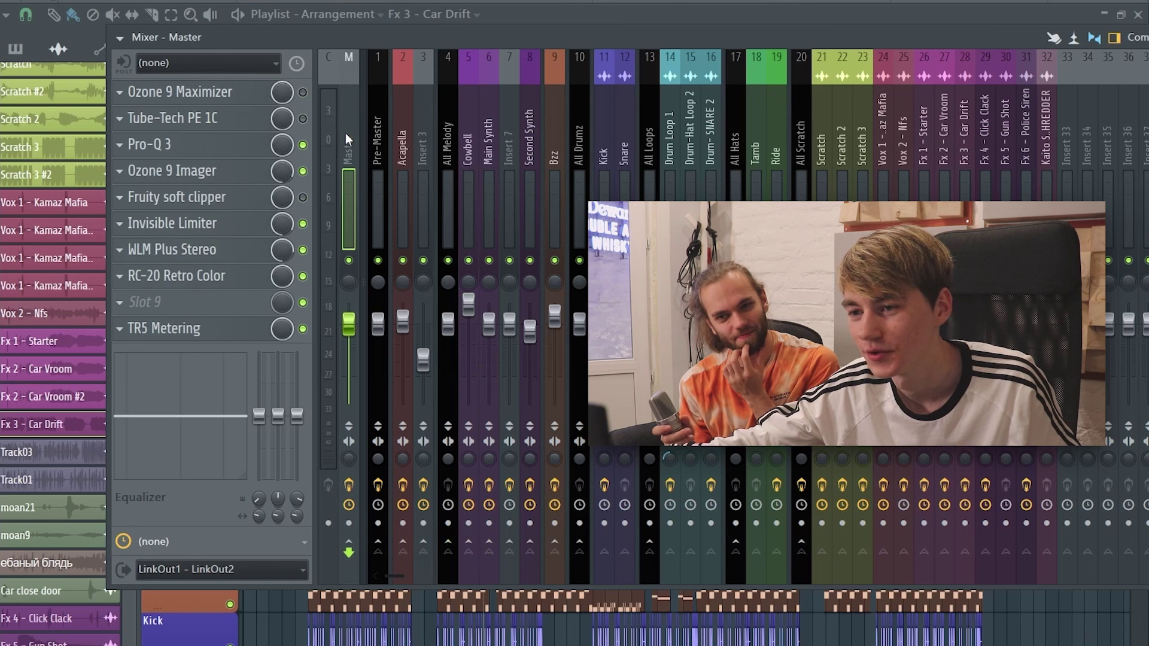
{"action": "left_click", "coordinate": [210, 178]}
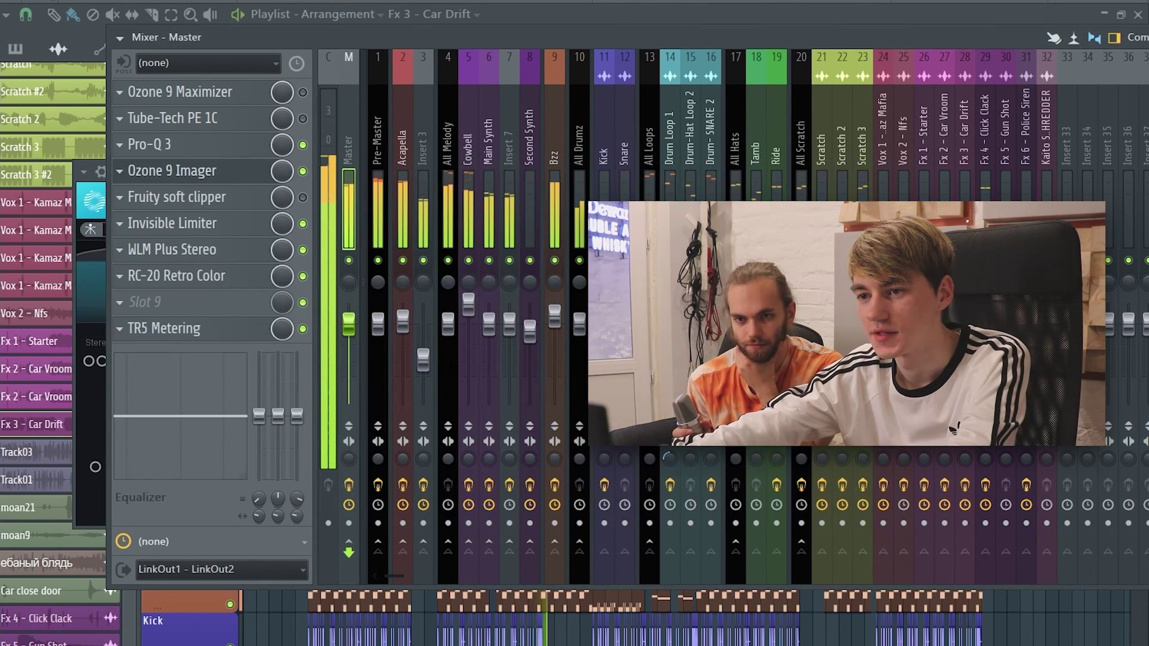
{"action": "key", "text": "space"}
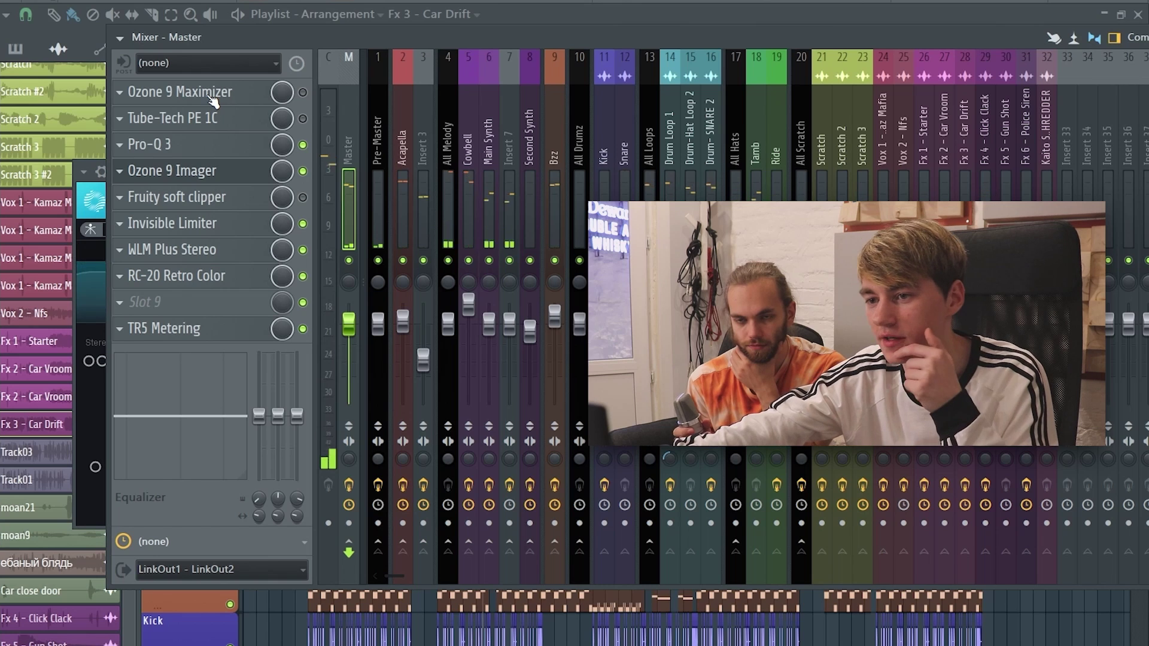
- Show the Ozone 9 Maximizer settings on the Master track and reposition the mixer to reveal its Delay and Reverb sends
{"action": "left_click", "coordinate": [212, 99]}
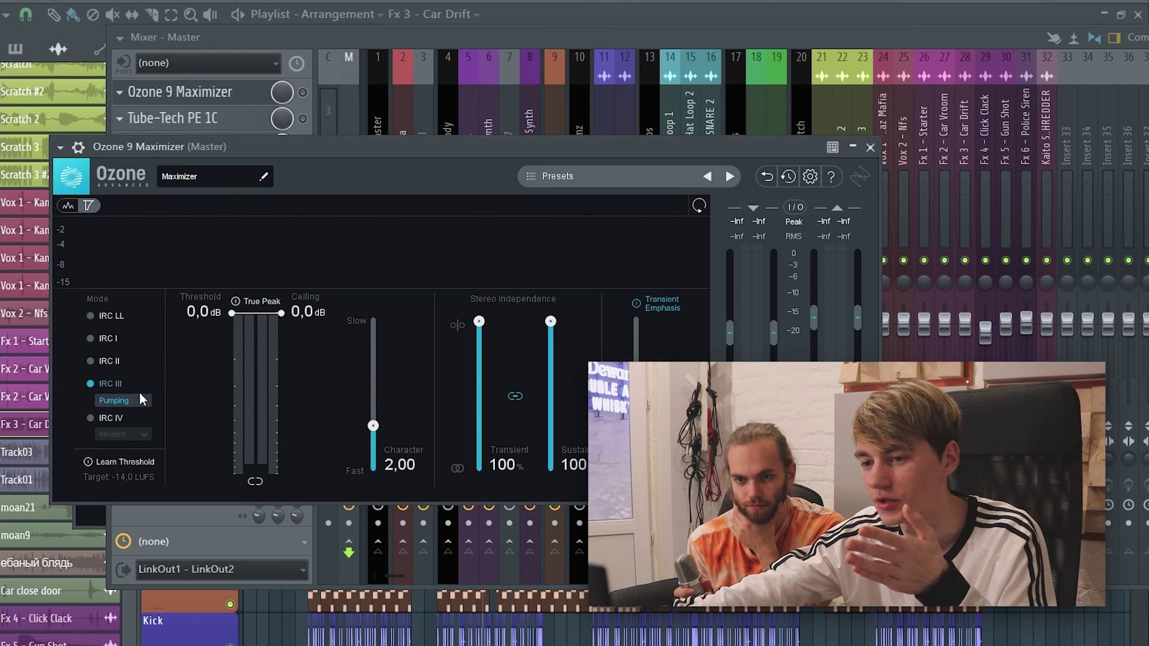
{"action": "left_click", "coordinate": [871, 147]}
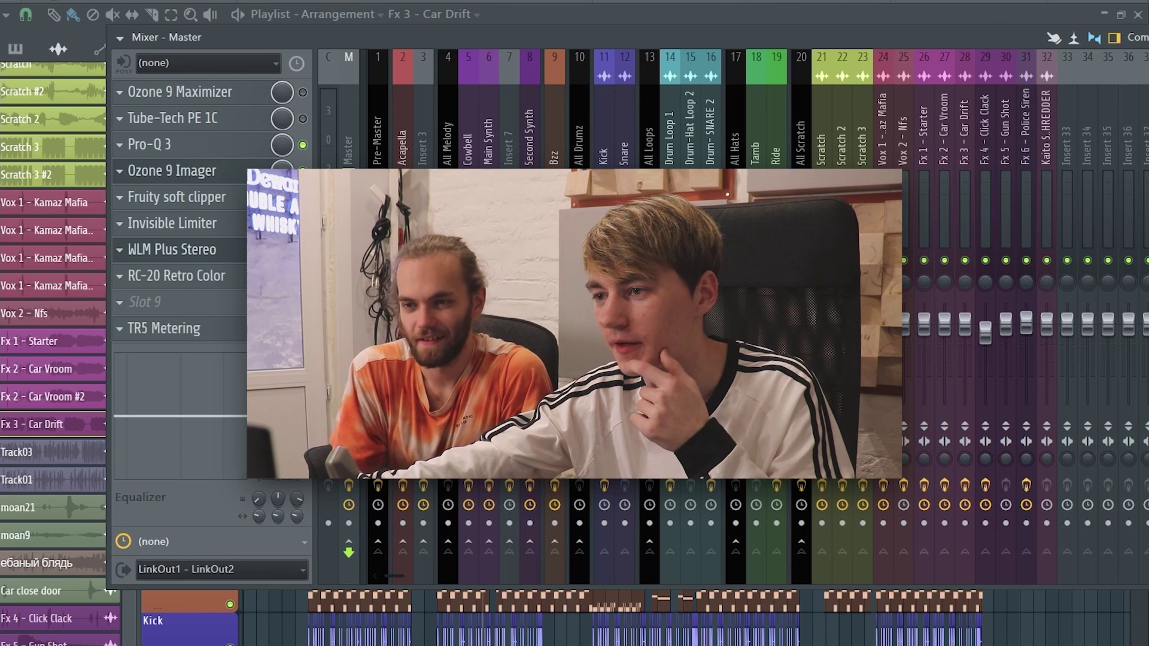
{"action": "left_click_drag", "start_coordinate": [793, 37], "coordinate": [701, 52]}
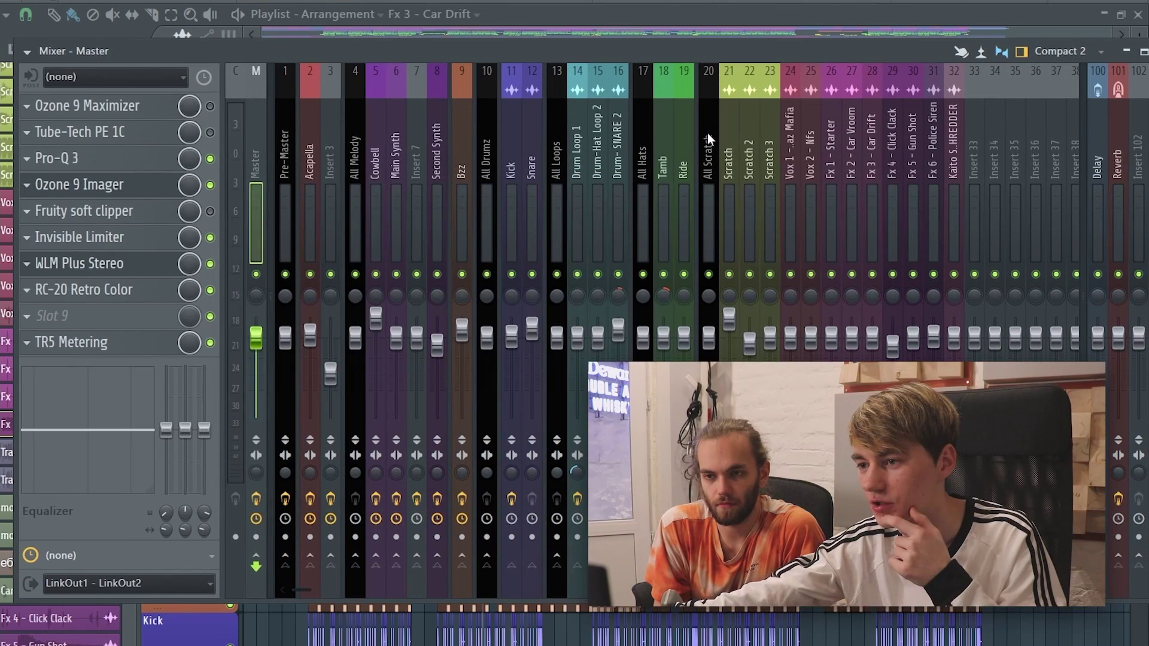
- Select the All Scratch, Scratch, All Hats and All Loops mixer tracks to show the group buses and their effect slots
{"action": "left_click", "coordinate": [707, 139]}
{"action": "left_click", "coordinate": [724, 158]}
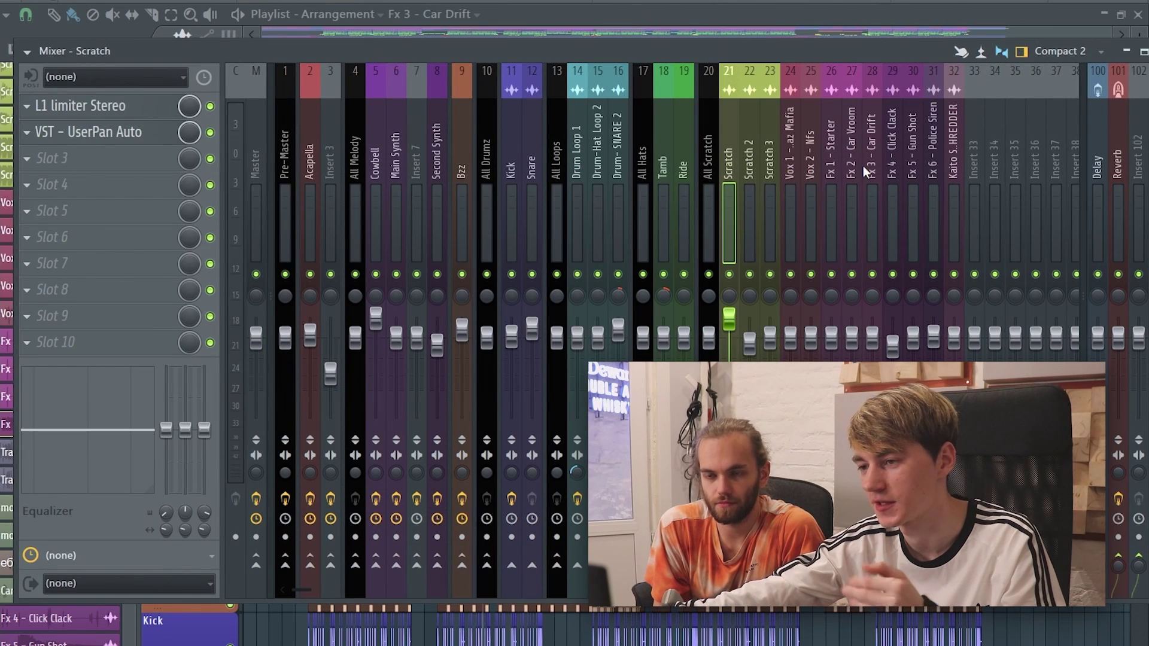
{"action": "left_click", "coordinate": [647, 164]}
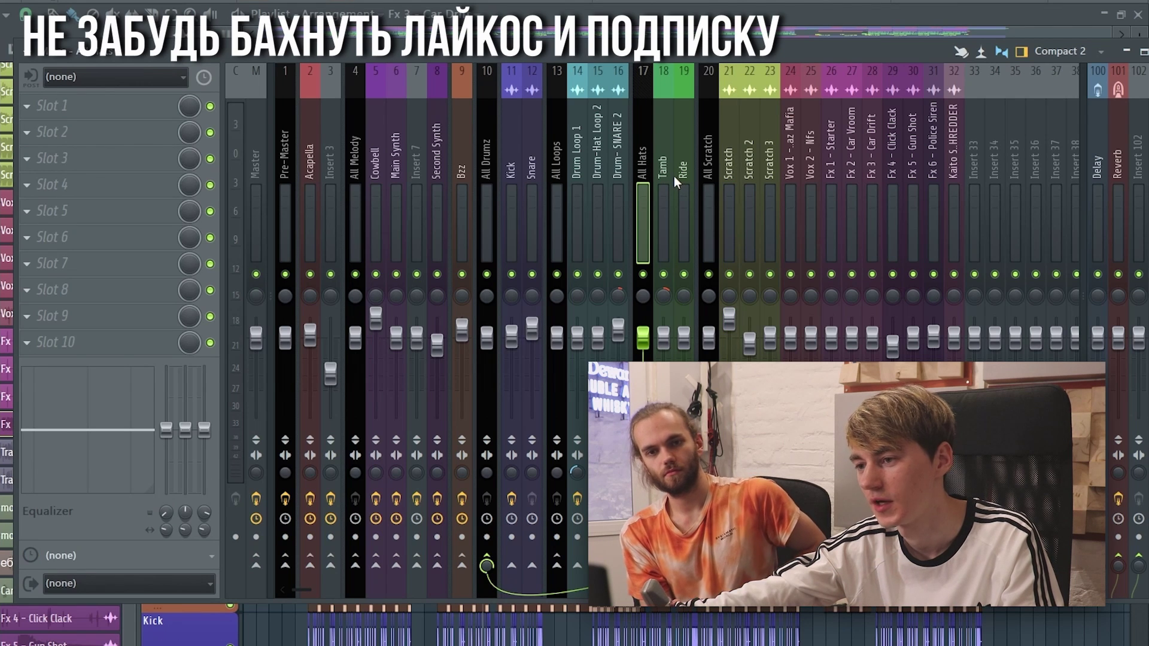
{"action": "left_click", "coordinate": [556, 165]}
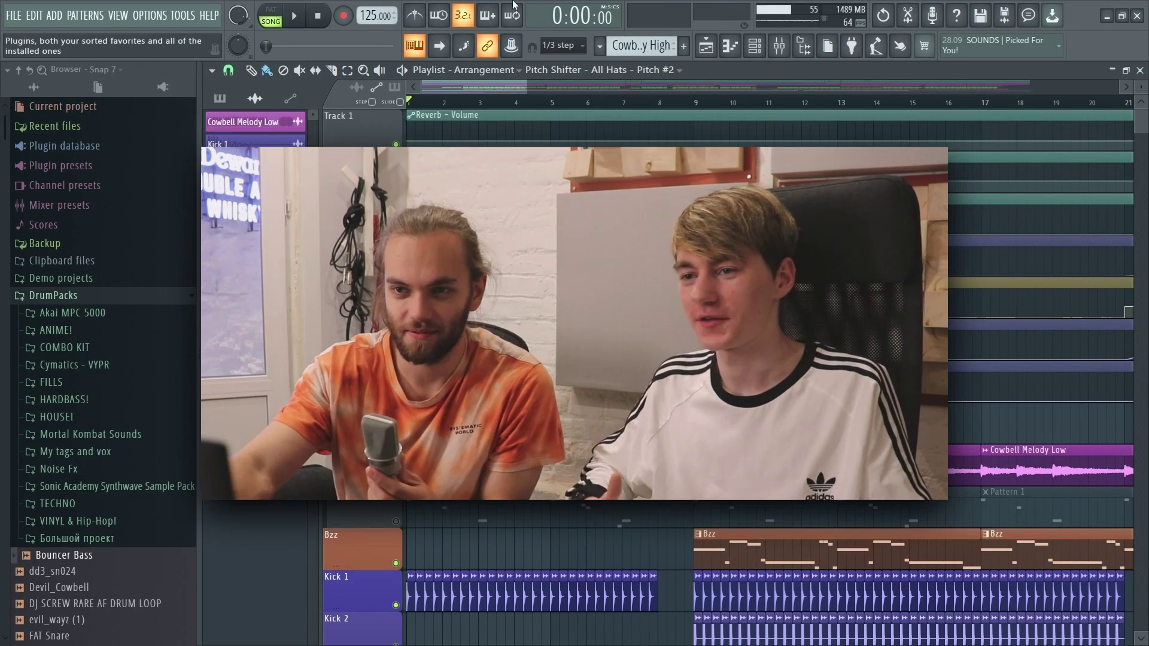
- Hide the browser and show the full arrangement of the PHOUSE_57 project in the playlist
{"action": "left_click", "coordinate": [804, 45]}
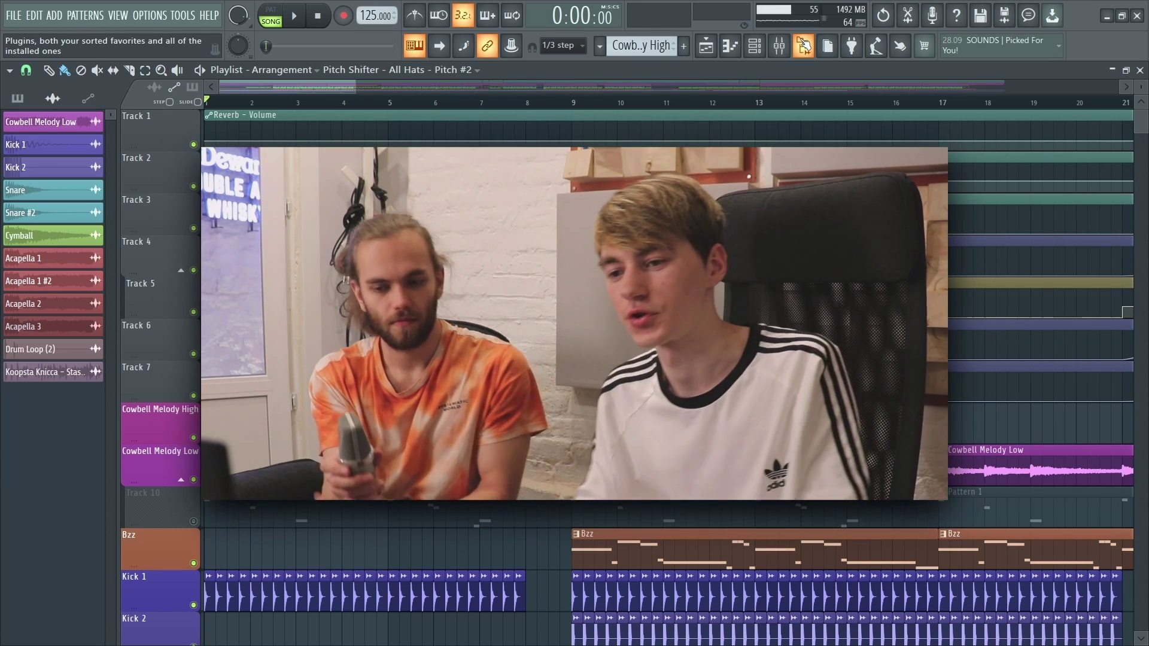
{"action": "scroll", "coordinate": [172, 373], "scroll_direction": "down", "scroll_amount": 5}
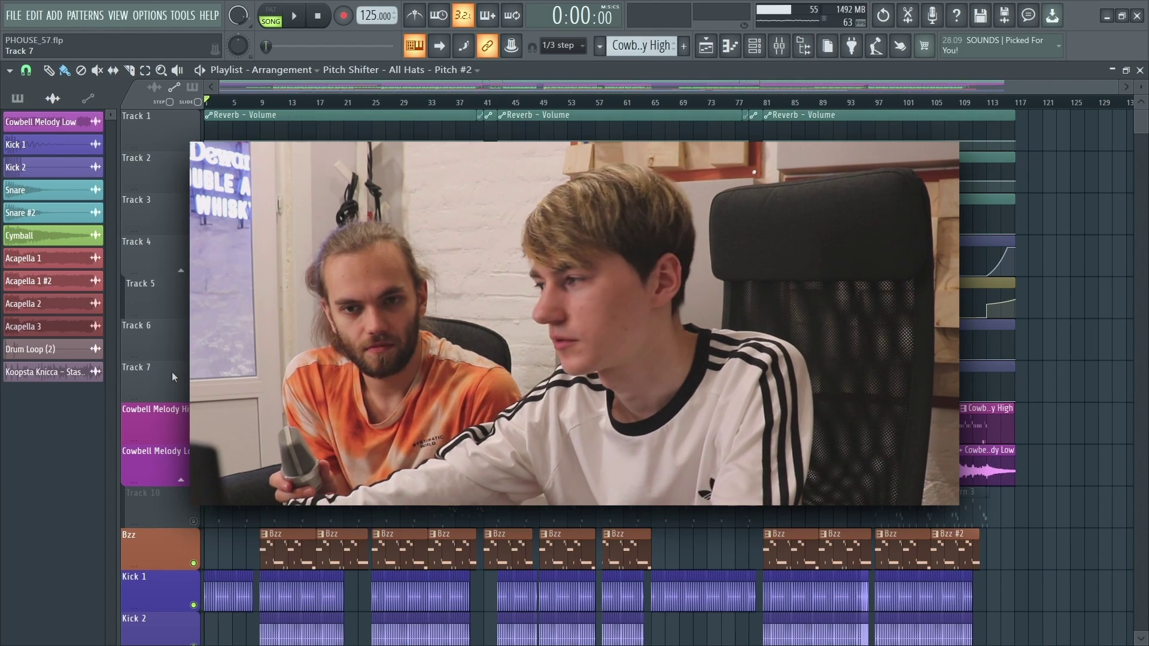
{"action": "scroll", "coordinate": [171, 372], "scroll_direction": "down", "scroll_amount": 2}
{"action": "scroll", "coordinate": [171, 372], "scroll_direction": "down", "scroll_amount": 2}
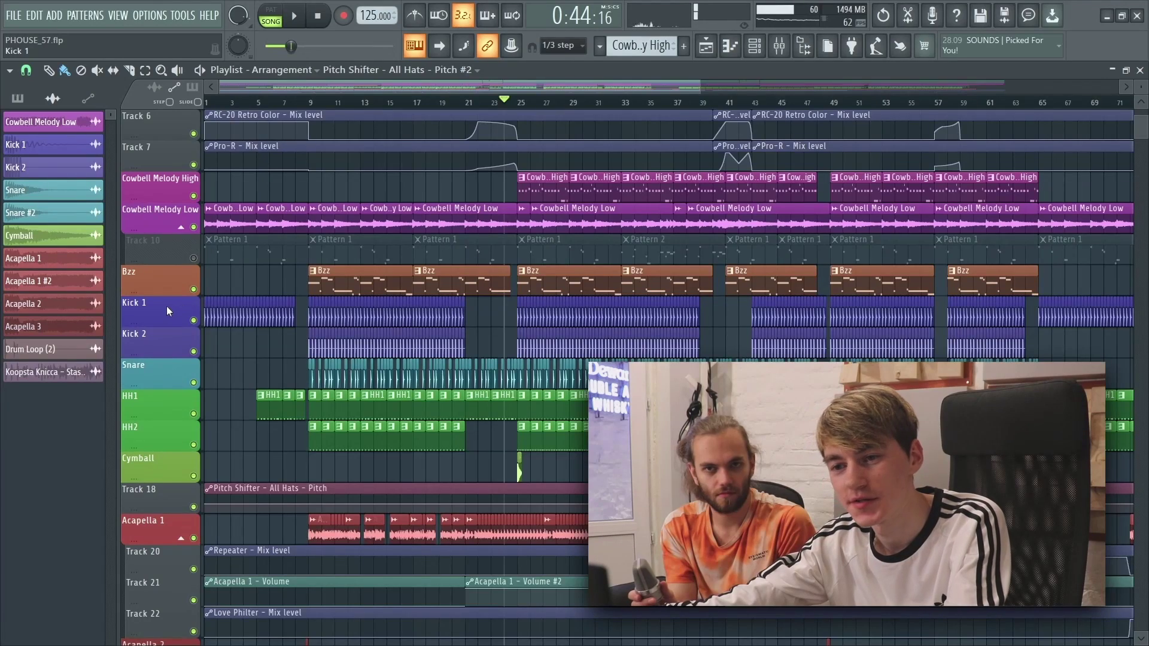
- Examine the muted Pattern 1 row on Track 10 and show the sample settings of the New Cowbell channel
{"action": "scroll", "coordinate": [159, 311], "scroll_direction": "up", "scroll_amount": 3}
{"action": "scroll", "coordinate": [159, 311], "scroll_direction": "up", "scroll_amount": 2}
{"action": "scroll", "coordinate": [160, 311], "scroll_direction": "up", "scroll_amount": 3}
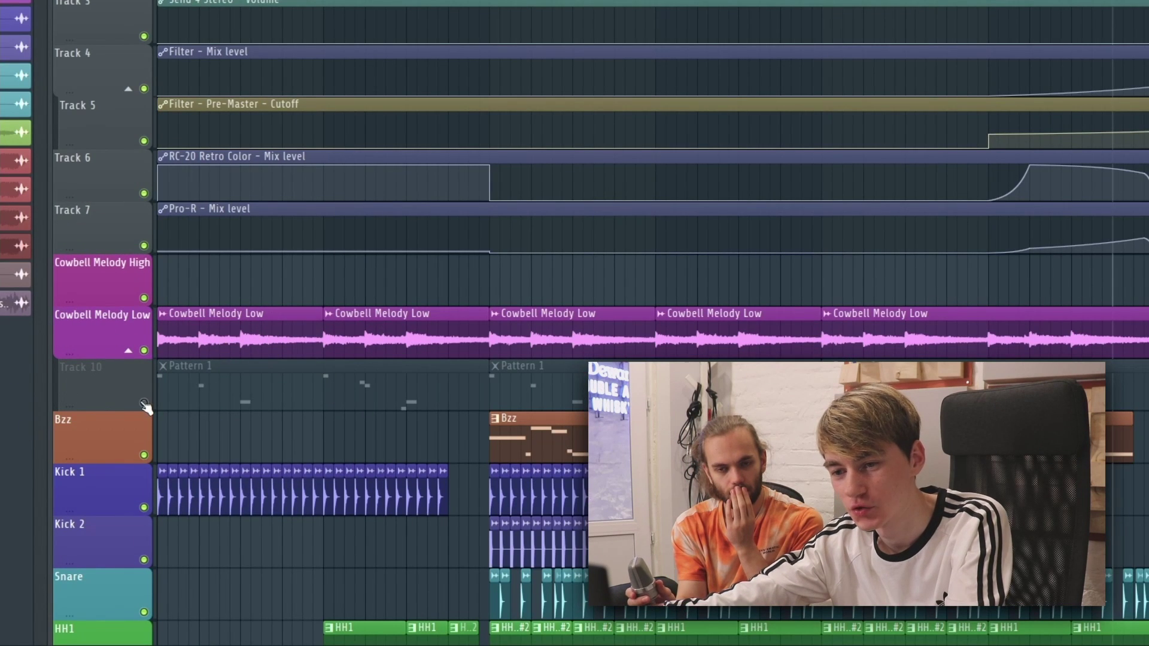
{"action": "left_click", "coordinate": [144, 402]}
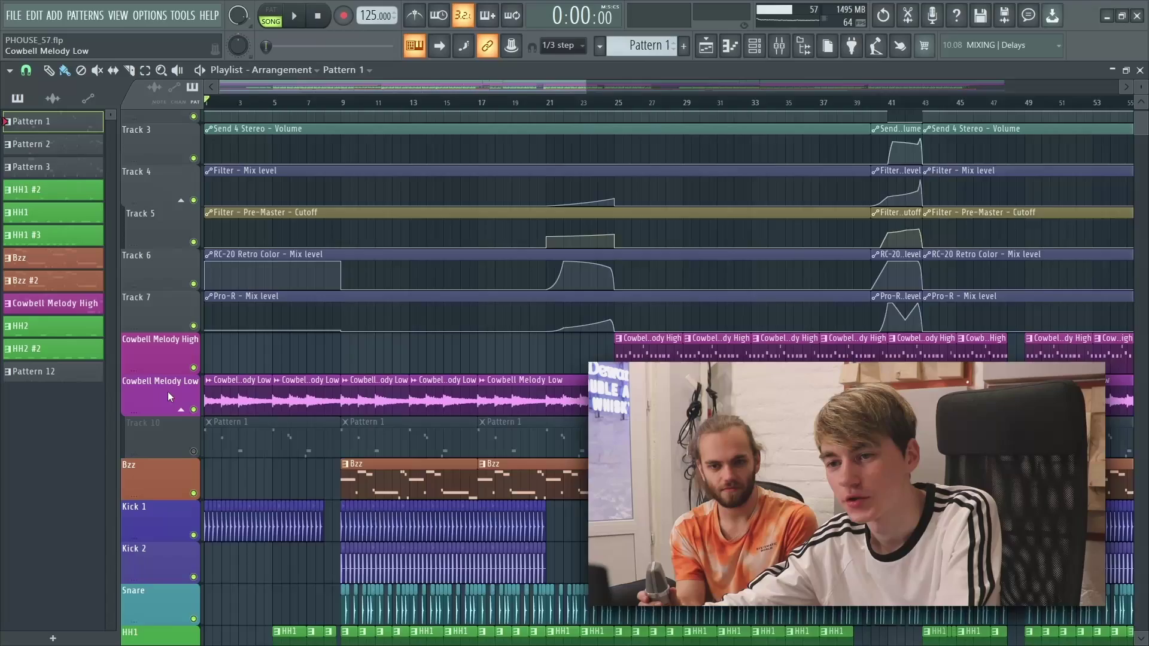
{"action": "scroll", "coordinate": [119, 333], "scroll_direction": "down", "scroll_amount": 4}
{"action": "scroll", "coordinate": [174, 396], "scroll_direction": "down", "scroll_amount": 2}
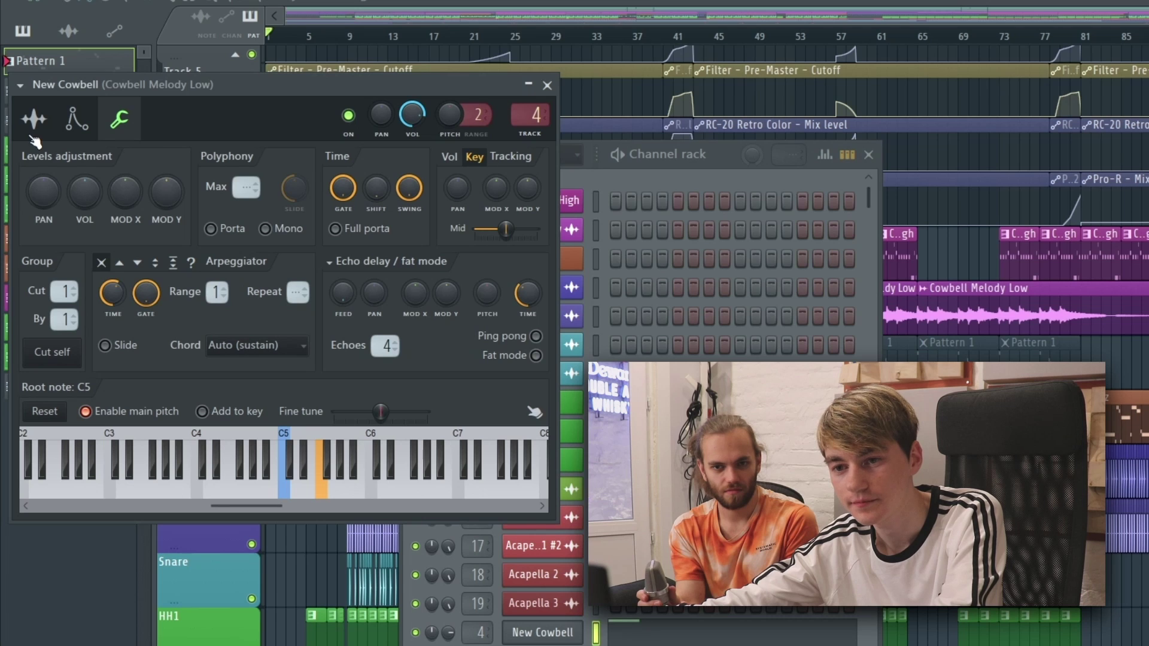
{"action": "left_click", "coordinate": [31, 137]}
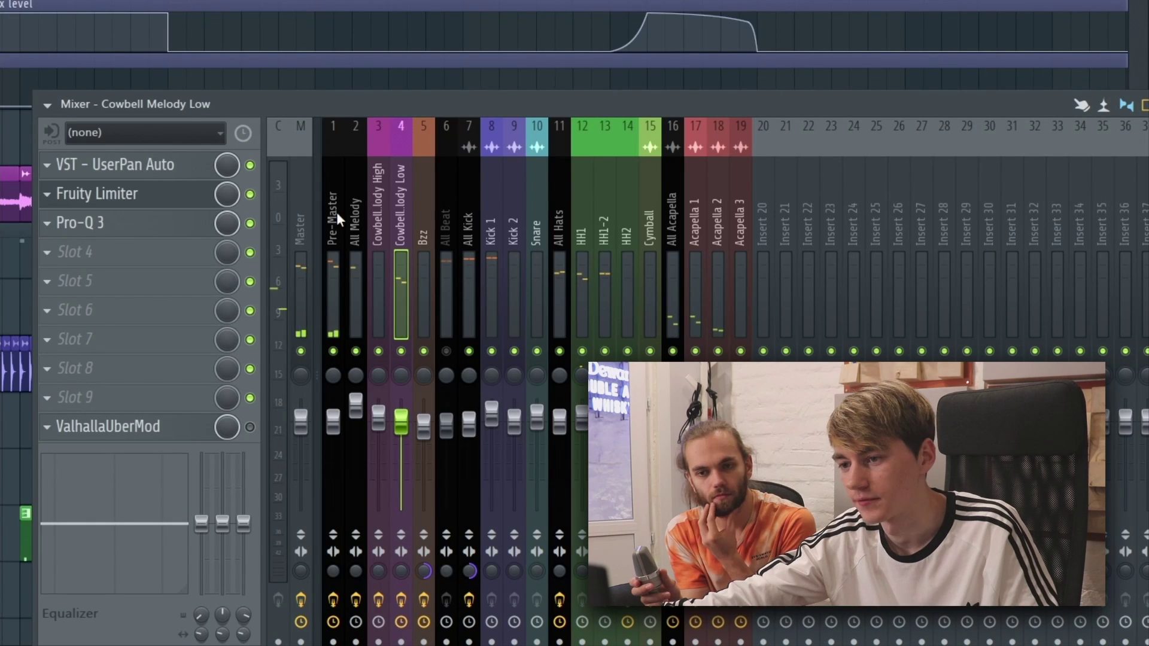
- Show the Transient Shaper settings on the Cowbell Melody High mixer track and move its window clear of the effect list
{"action": "left_click", "coordinate": [376, 221]}
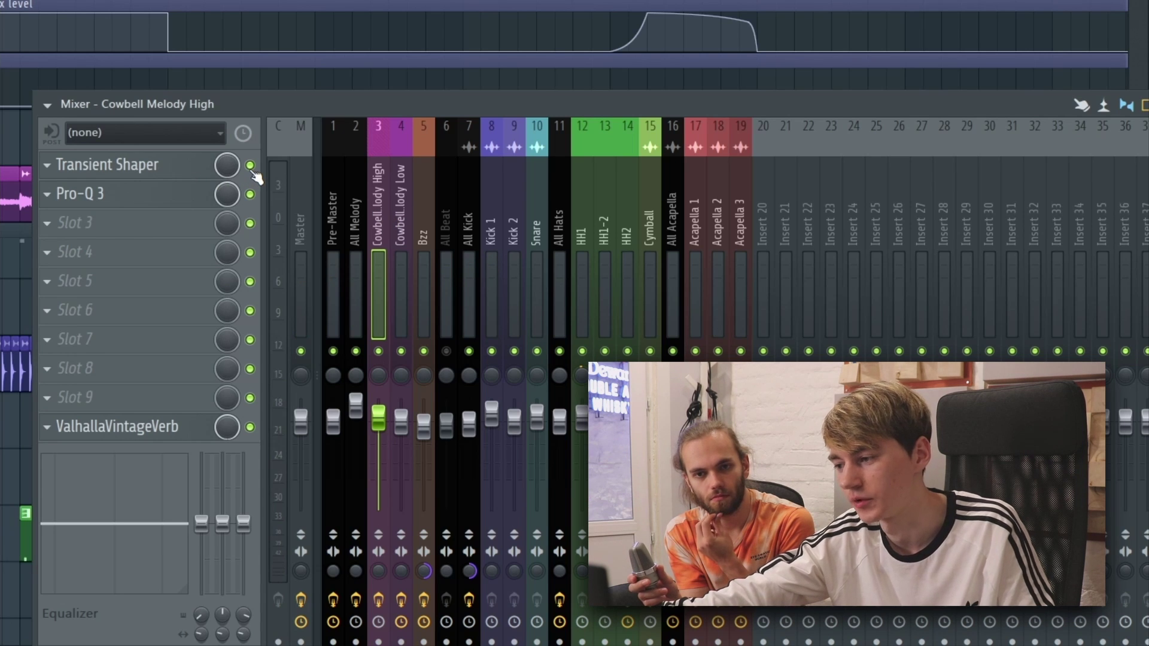
{"action": "left_click", "coordinate": [188, 170]}
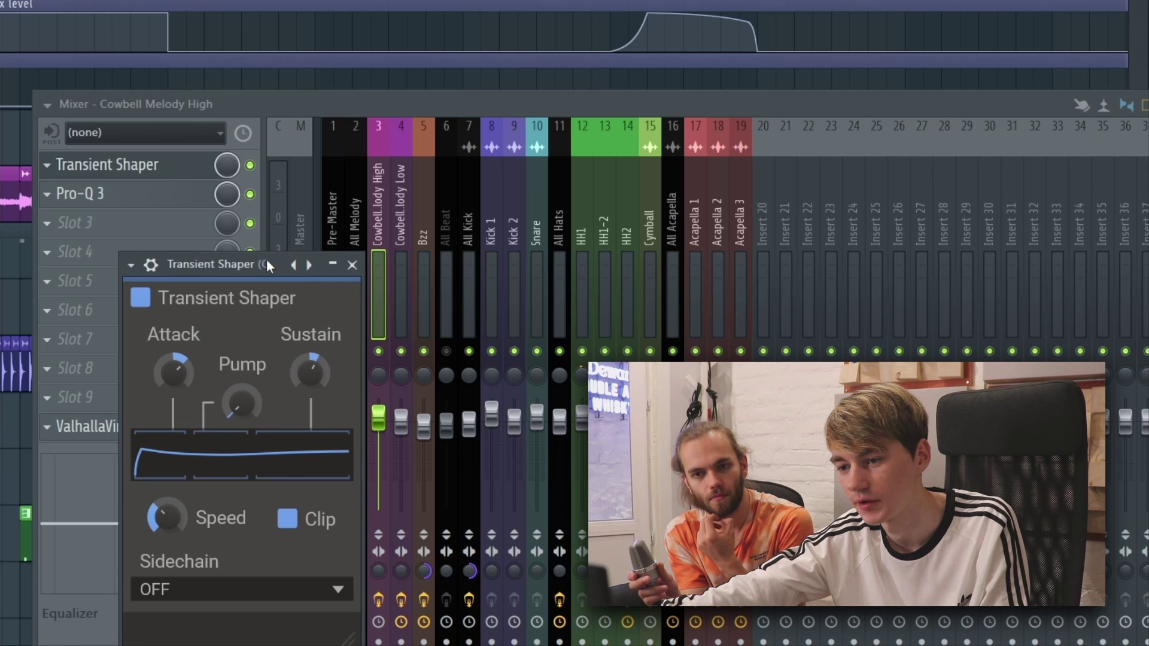
{"action": "left_click_drag", "start_coordinate": [267, 259], "coordinate": [430, 160]}
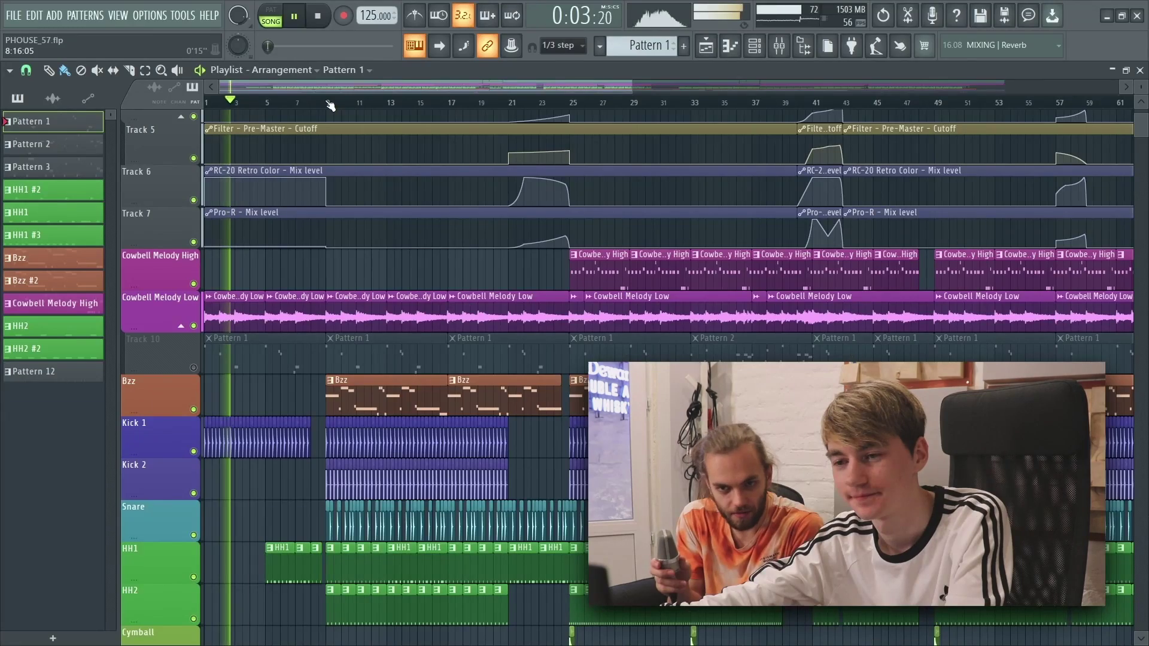
- Play the song from bar 9 and open the Bzz channel to show its Bouncer Bass sample settings
{"action": "left_click", "coordinate": [328, 101]}
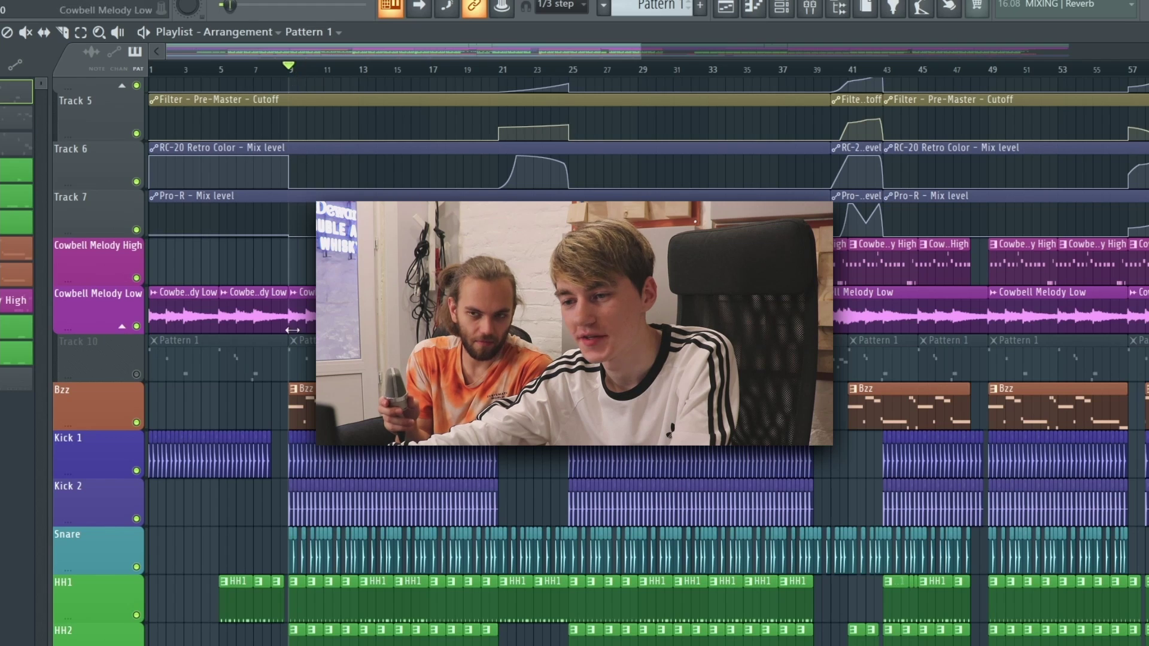
{"action": "key", "text": "F9"}
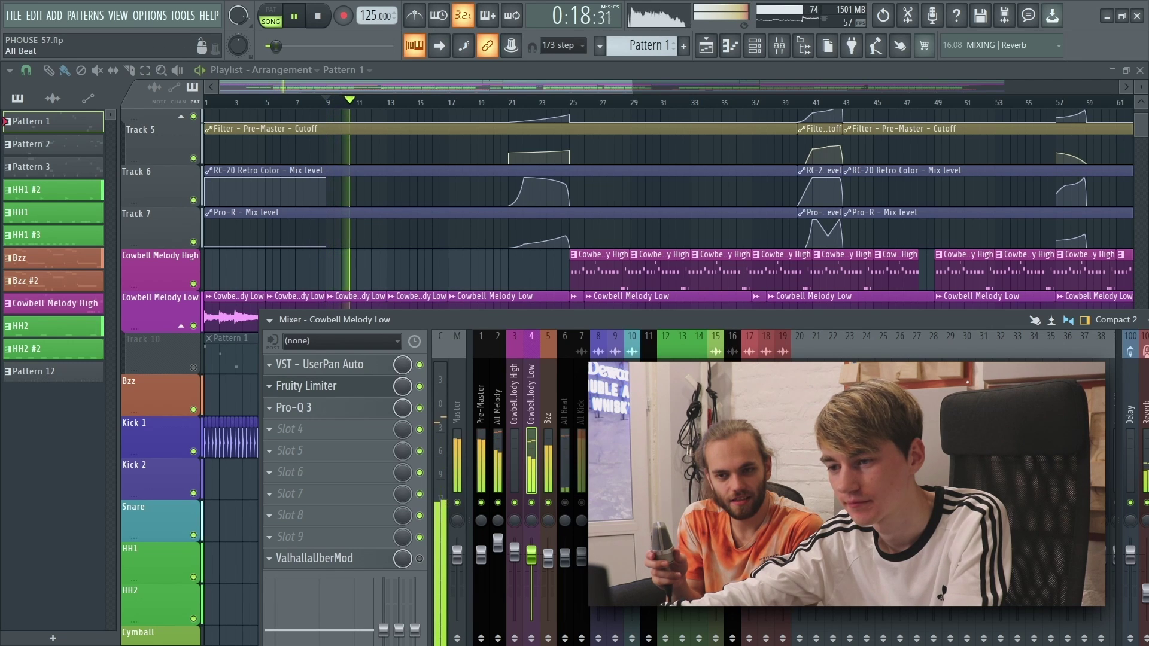
{"action": "left_click", "coordinate": [759, 47]}
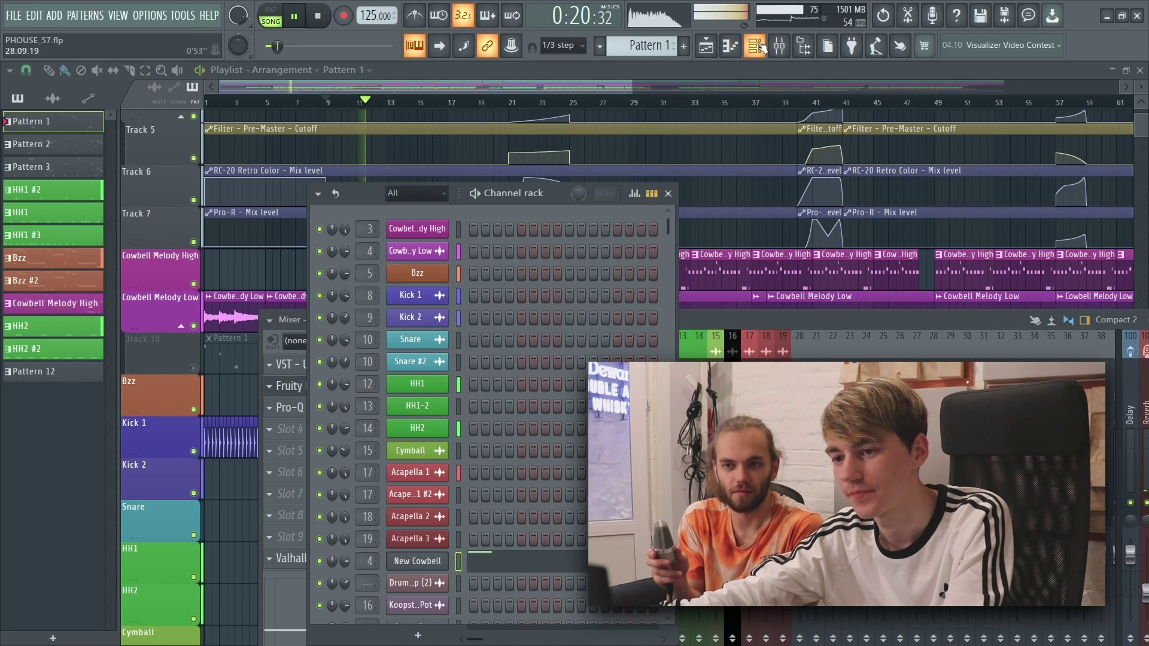
{"action": "left_click", "coordinate": [421, 279]}
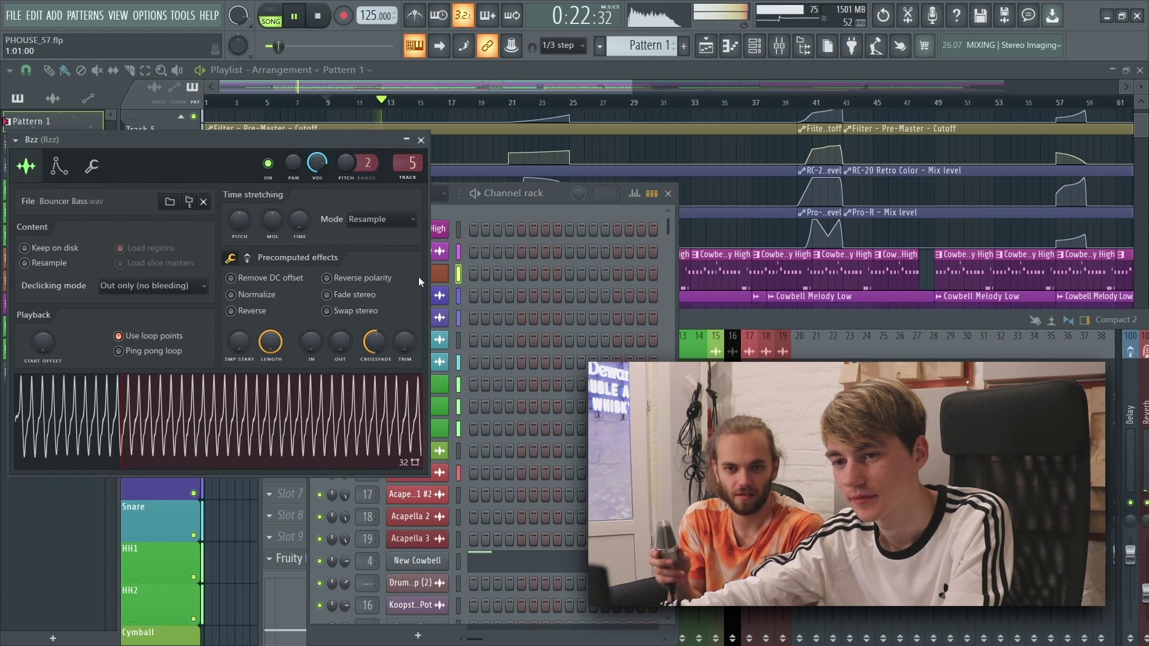
{"action": "key", "text": "space"}
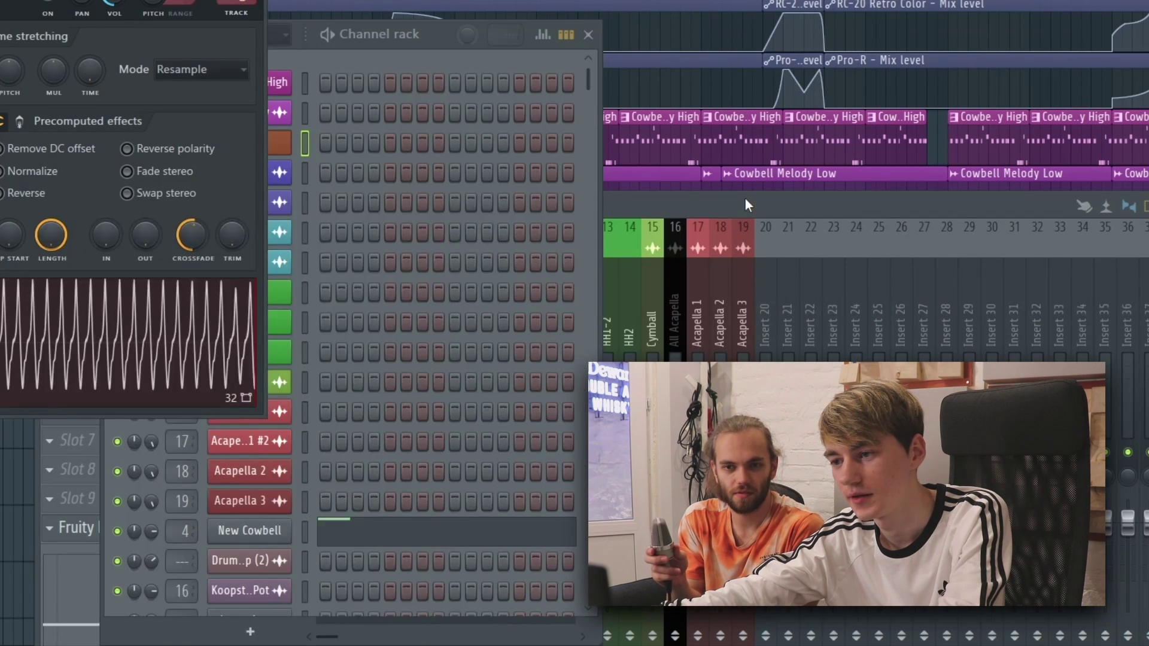
{"action": "key", "text": "F9"}
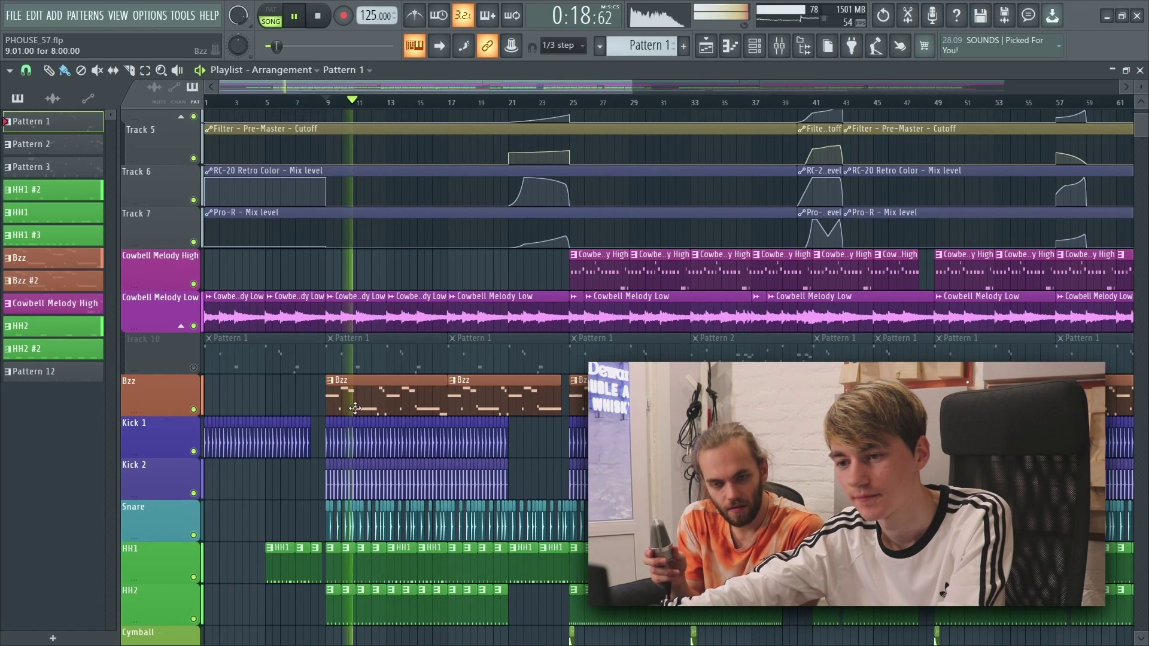
- Open the Bzz pattern in the piano roll to show the bass notes, then return to the playlist and stop playback
{"action": "left_click", "coordinate": [354, 414]}
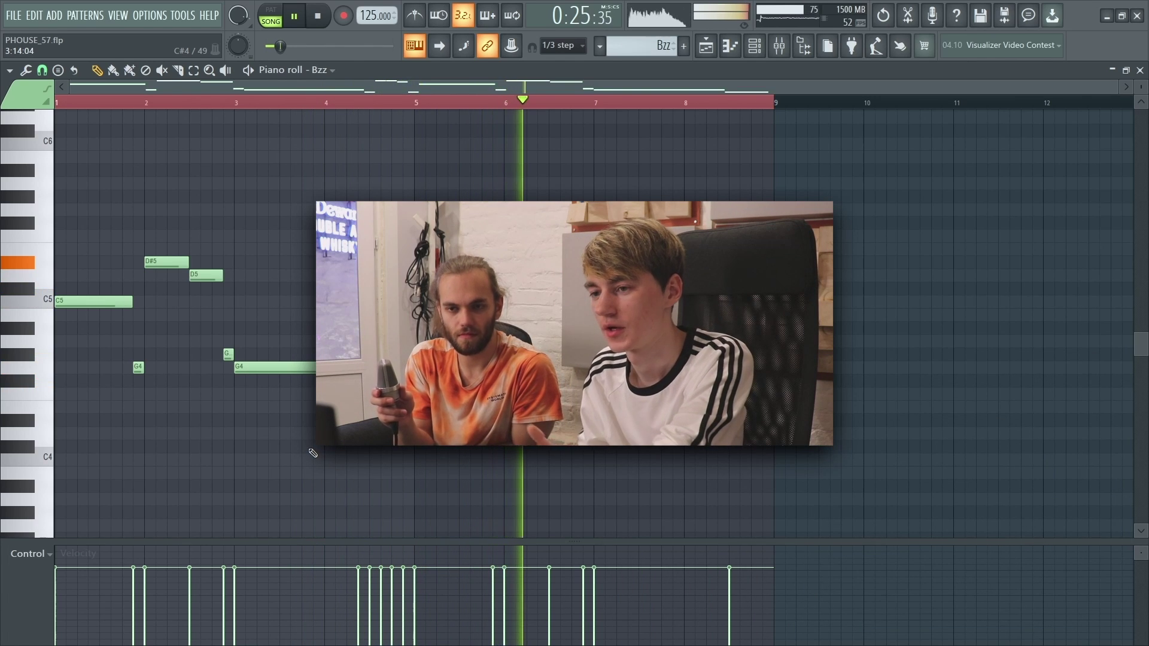
{"action": "key", "text": "Escape"}
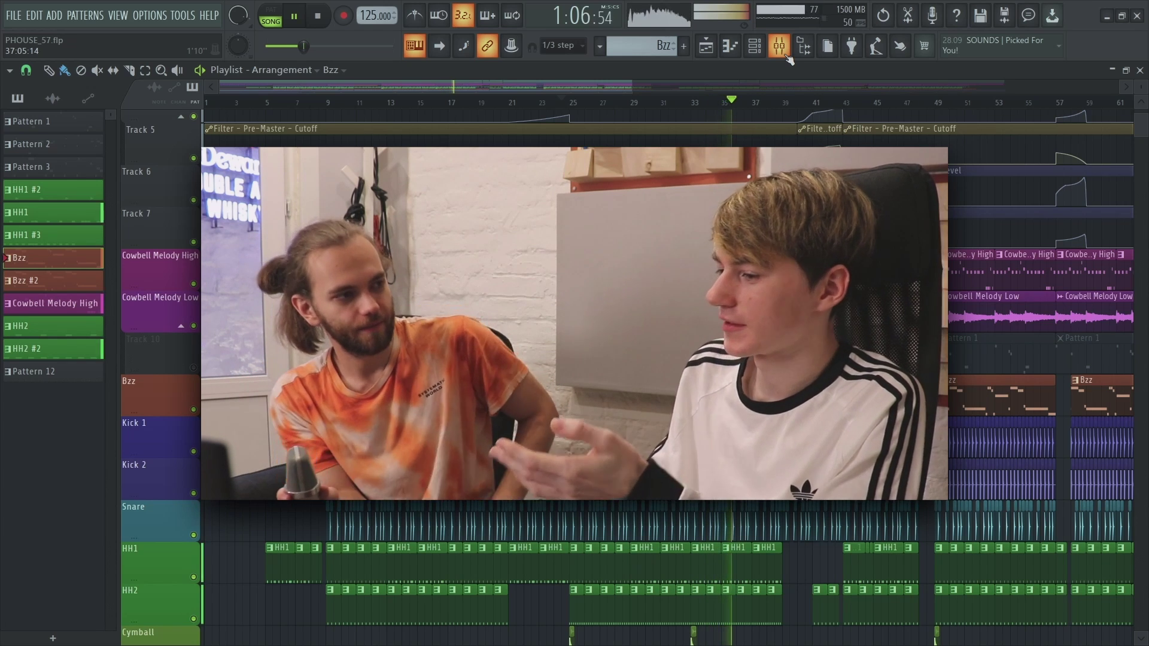
{"action": "key", "text": "space"}
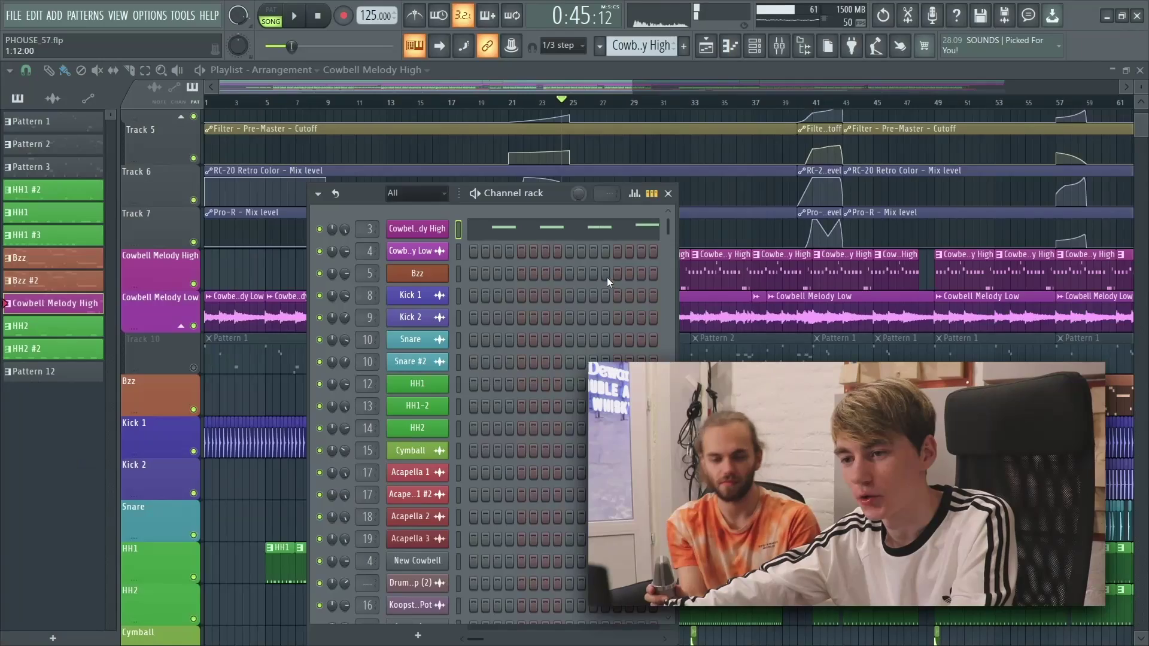
- Audition the Devil_Cowbell sample of the Cowbell Melody High channel and inspect Pro-Q 3 on its mixer track
{"action": "left_click", "coordinate": [434, 232]}
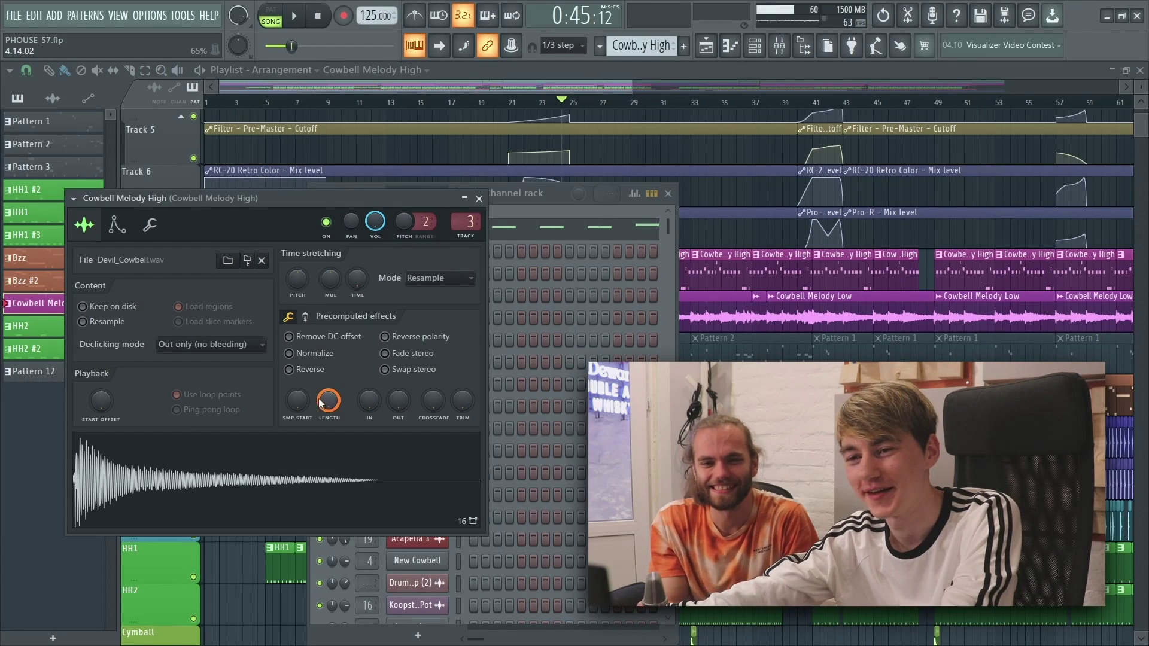
{"action": "left_click", "coordinate": [302, 465]}
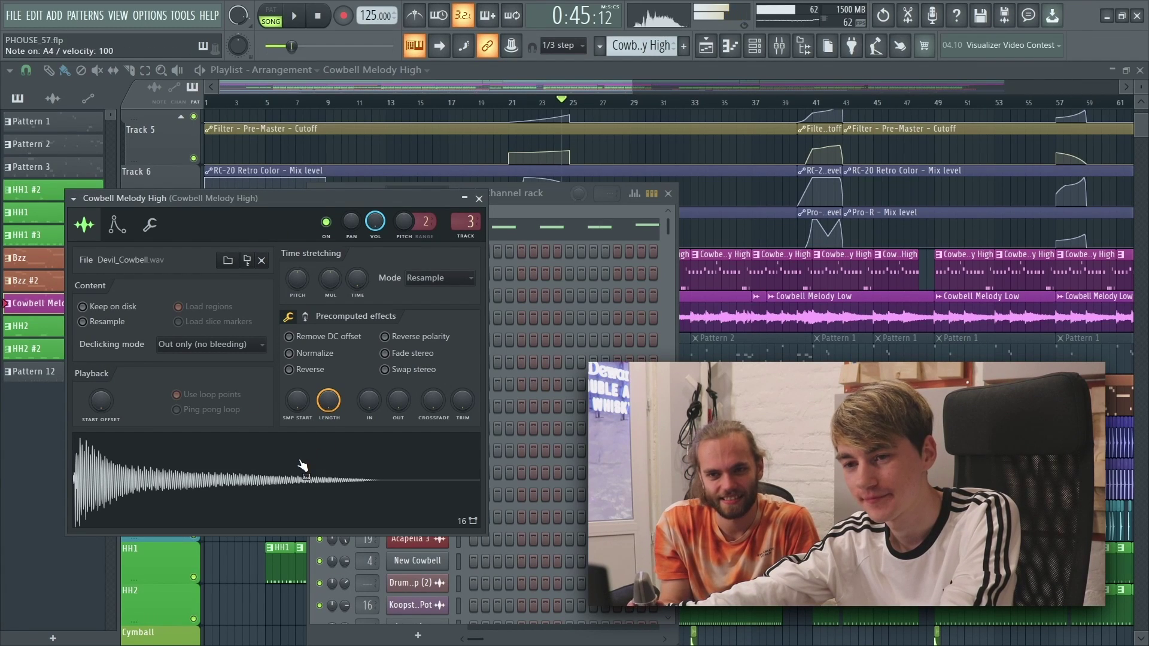
{"action": "left_click", "coordinate": [777, 45]}
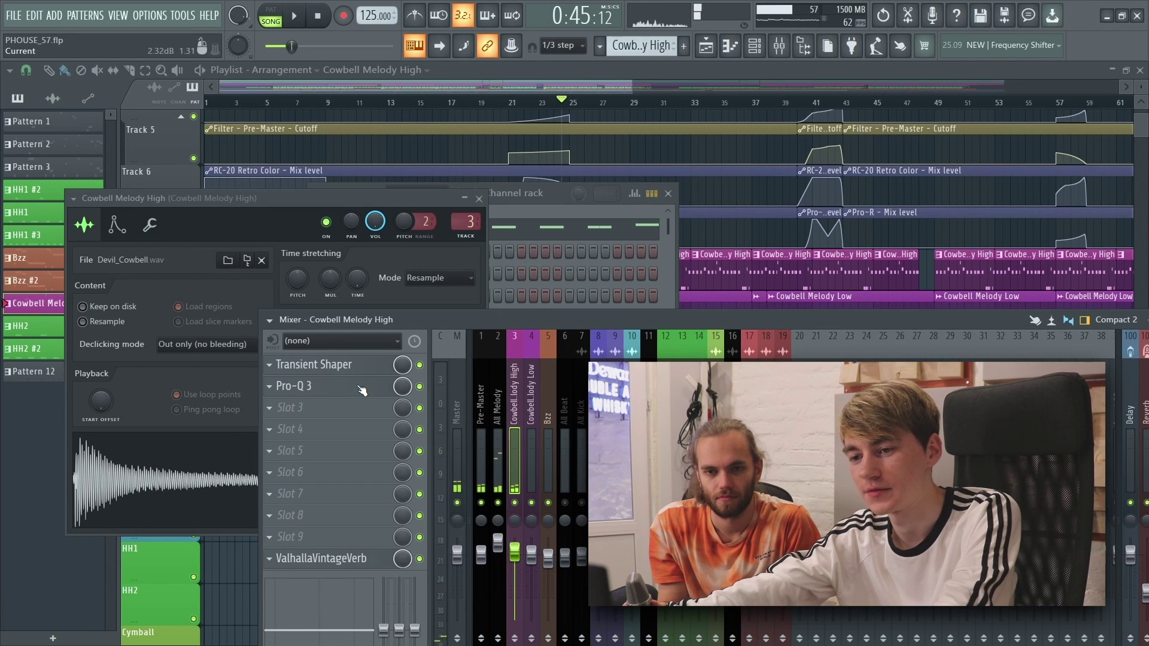
{"action": "key", "text": "b"}
{"action": "left_click", "coordinate": [358, 394]}
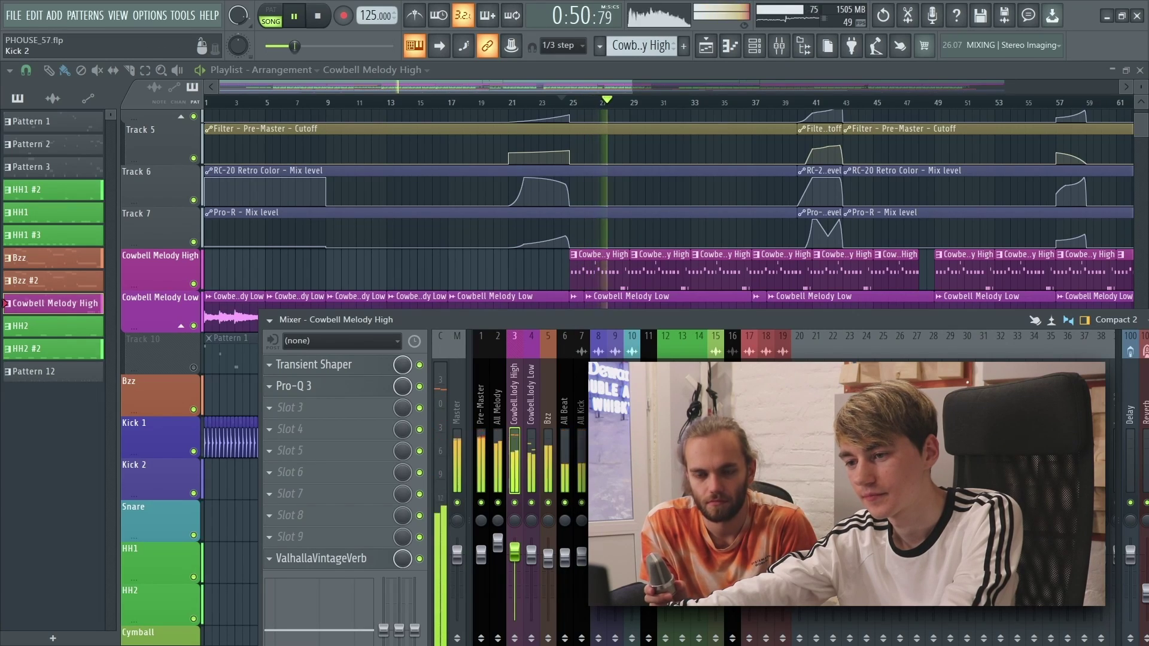
- Stop playback and examine how the Kick 1, Kick 2, Snare and Cymball clips are layered around bar 25
{"action": "key", "text": "F9"}
{"action": "scroll", "coordinate": [293, 352], "scroll_direction": "down", "scroll_amount": 3}
{"action": "scroll", "coordinate": [293, 352], "scroll_direction": "up", "scroll_amount": 6}
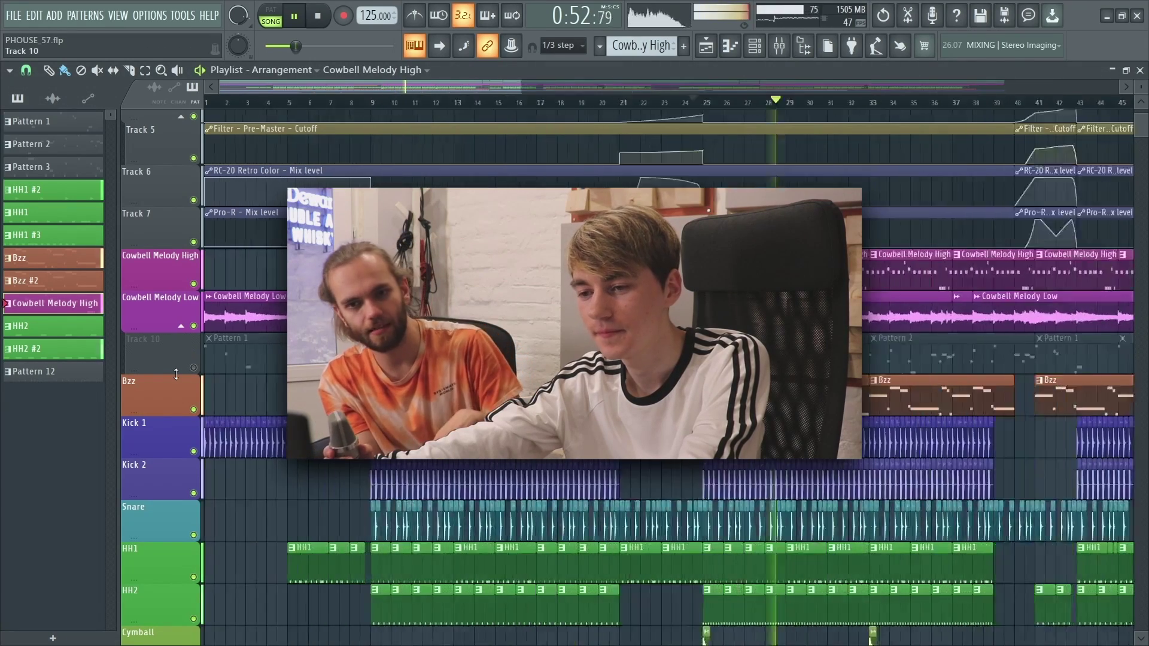
{"action": "key", "text": "space"}
{"action": "scroll", "coordinate": [970, 560], "scroll_direction": "up", "scroll_amount": 6}
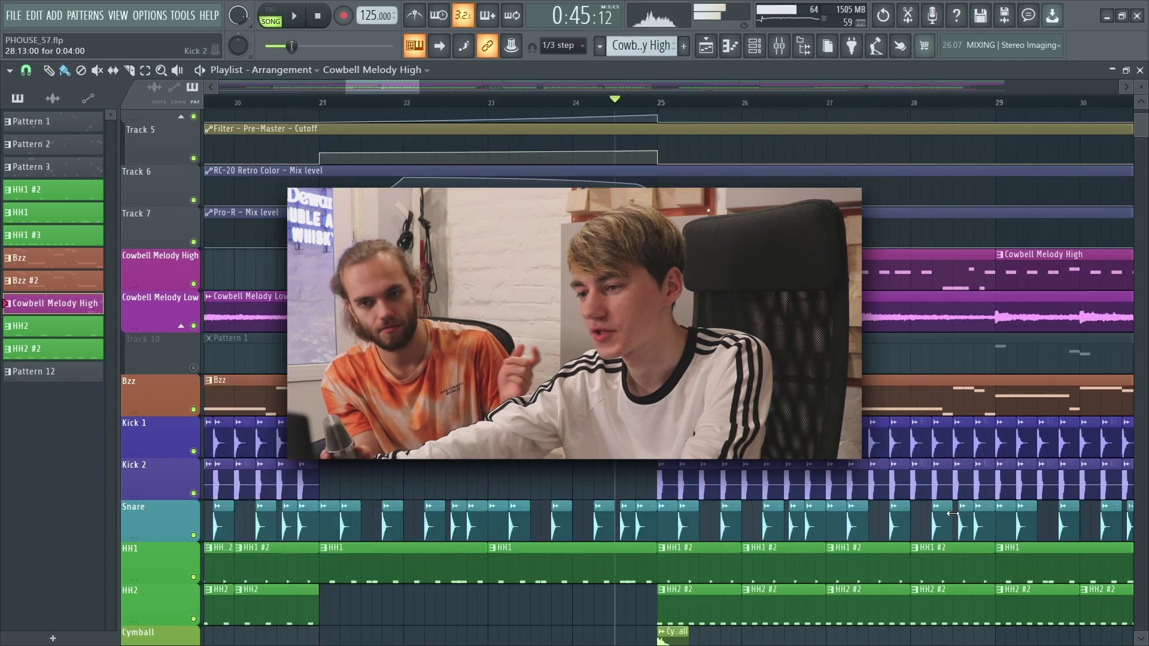
{"action": "scroll", "coordinate": [351, 449], "scroll_direction": "up", "scroll_amount": 5}
{"action": "scroll", "coordinate": [349, 448], "scroll_direction": "down", "scroll_amount": 2}
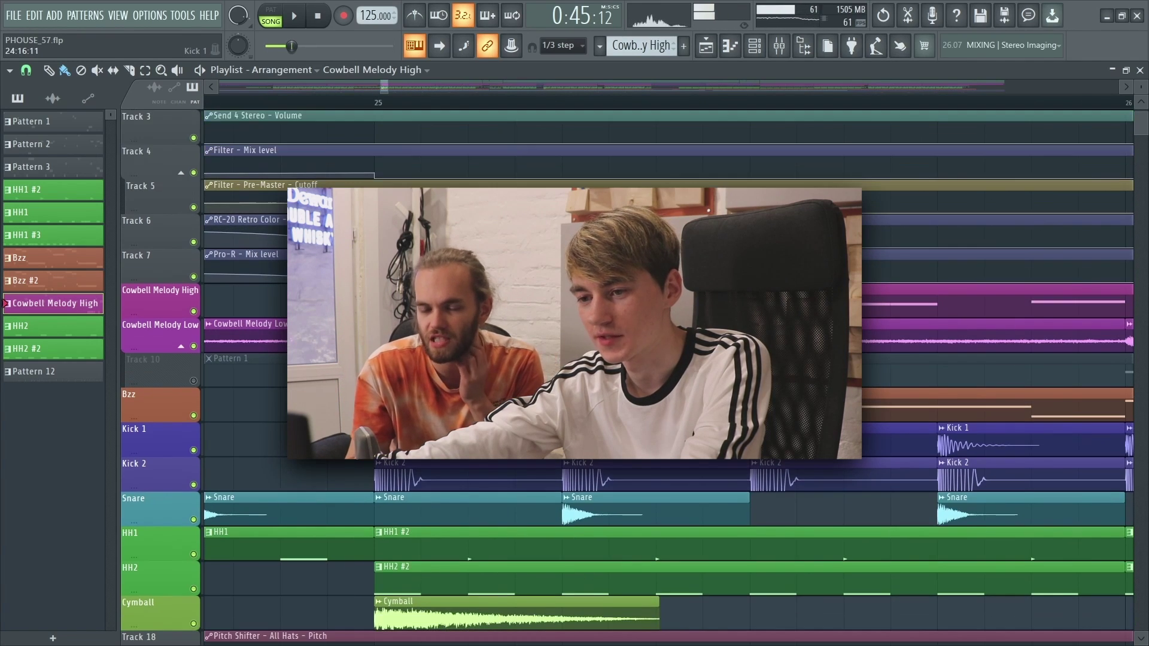
{"action": "scroll", "coordinate": [365, 443], "scroll_direction": "down", "scroll_amount": 3}
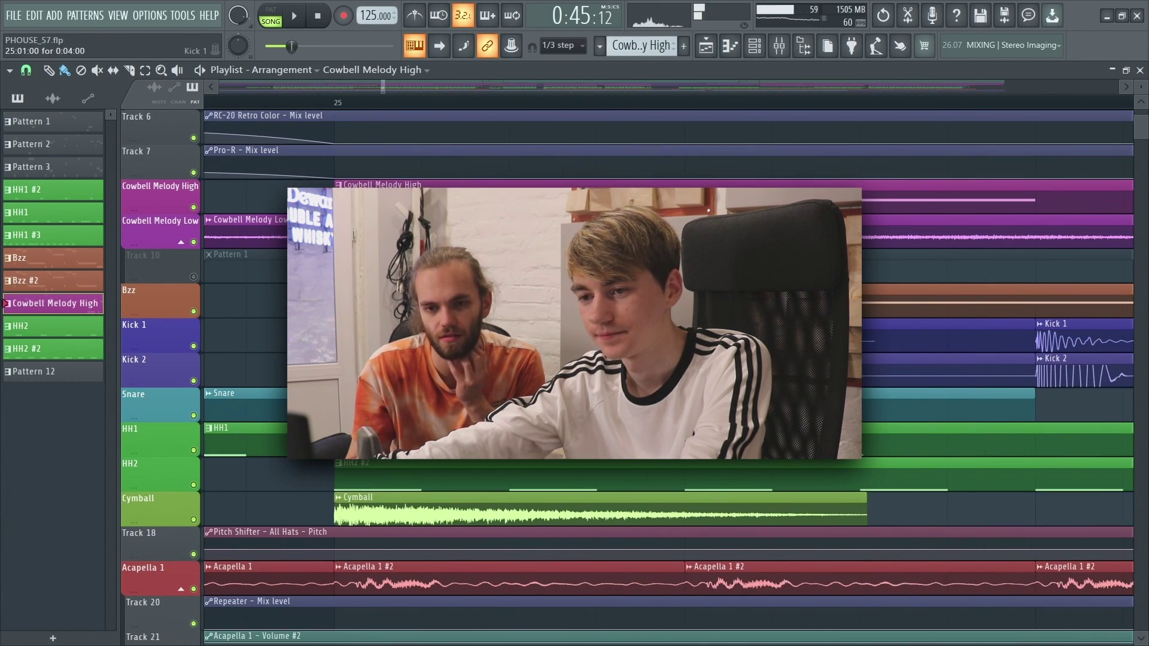
{"action": "scroll", "coordinate": [325, 108], "scroll_direction": "up", "scroll_amount": 2}
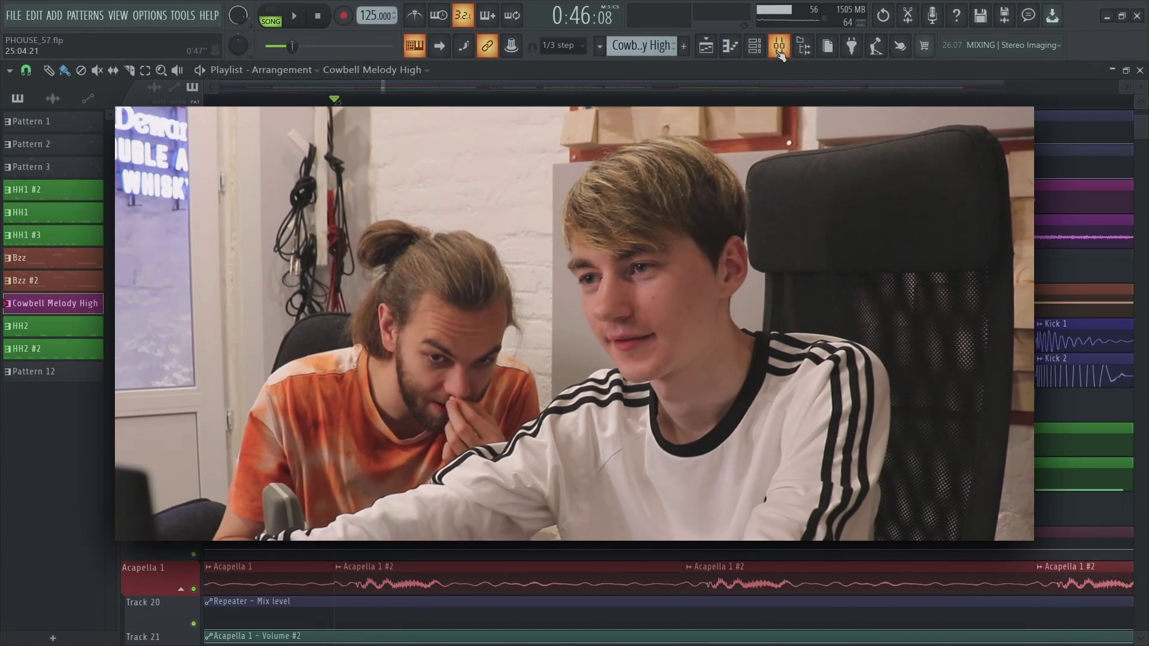
- Select the Kick 1, Kick 2 and All Kick tracks in the mixer to check their effect slots
{"action": "left_click", "coordinate": [779, 48]}
{"action": "left_click", "coordinate": [779, 48]}
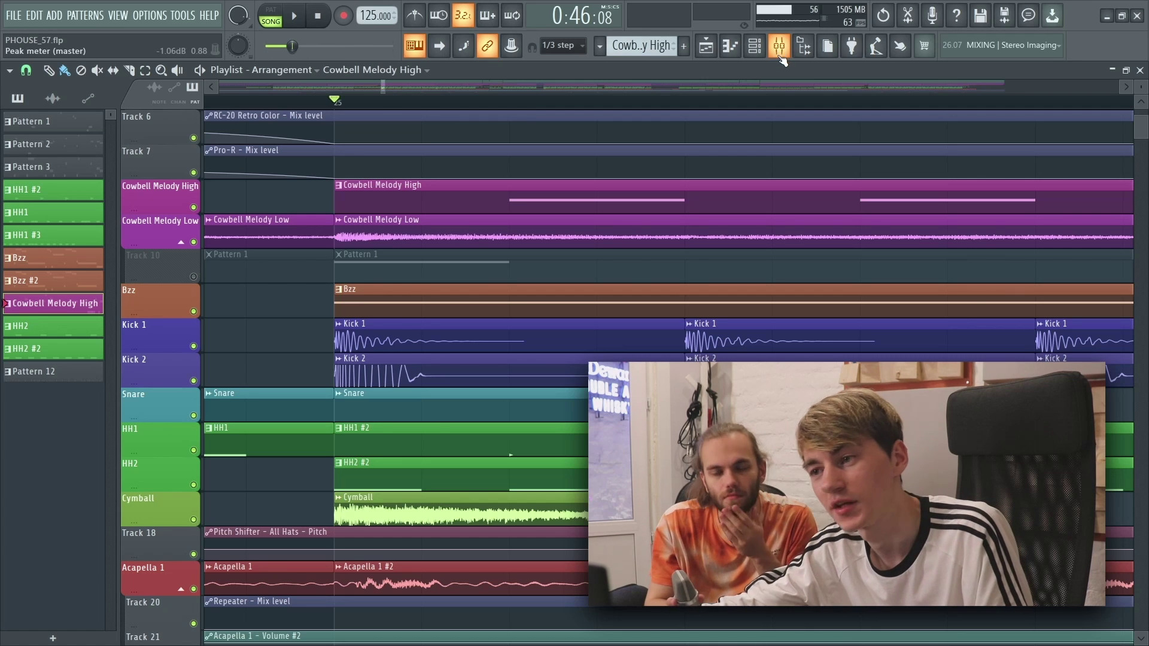
{"action": "left_click", "coordinate": [780, 52]}
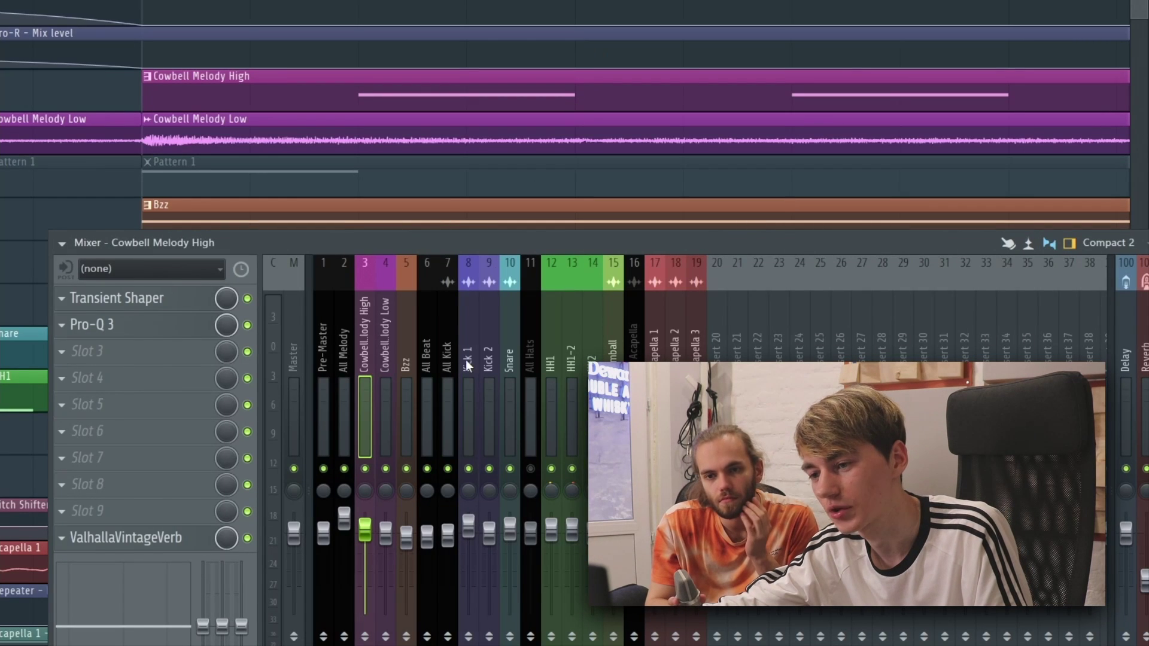
{"action": "left_click", "coordinate": [469, 365]}
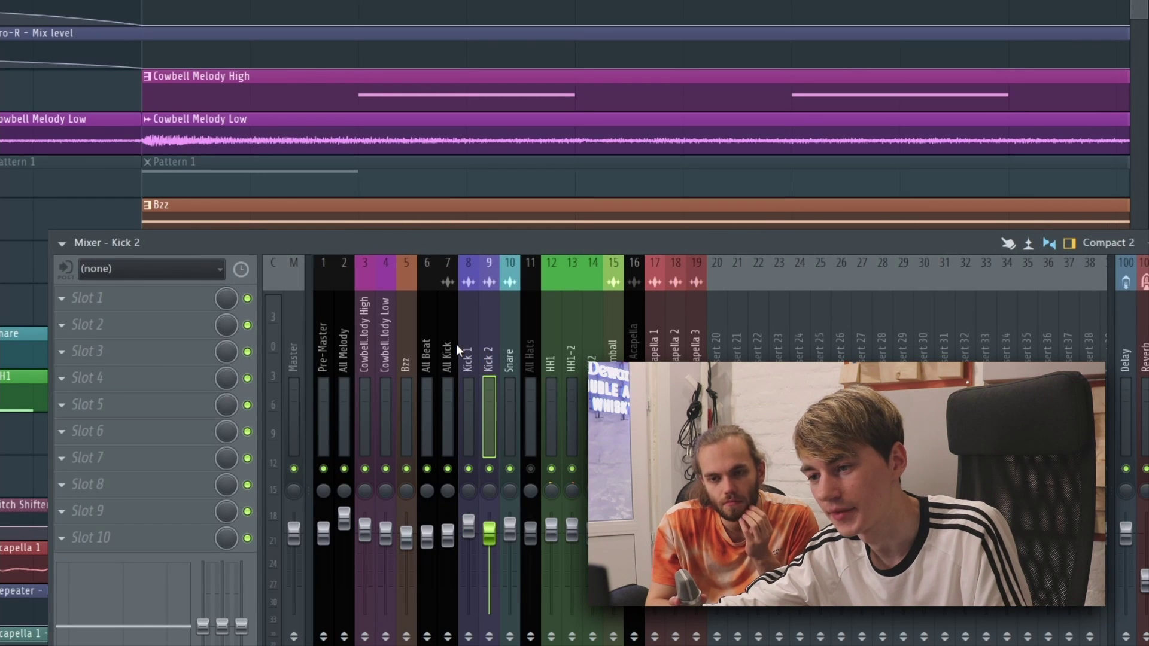
{"action": "left_click", "coordinate": [454, 346]}
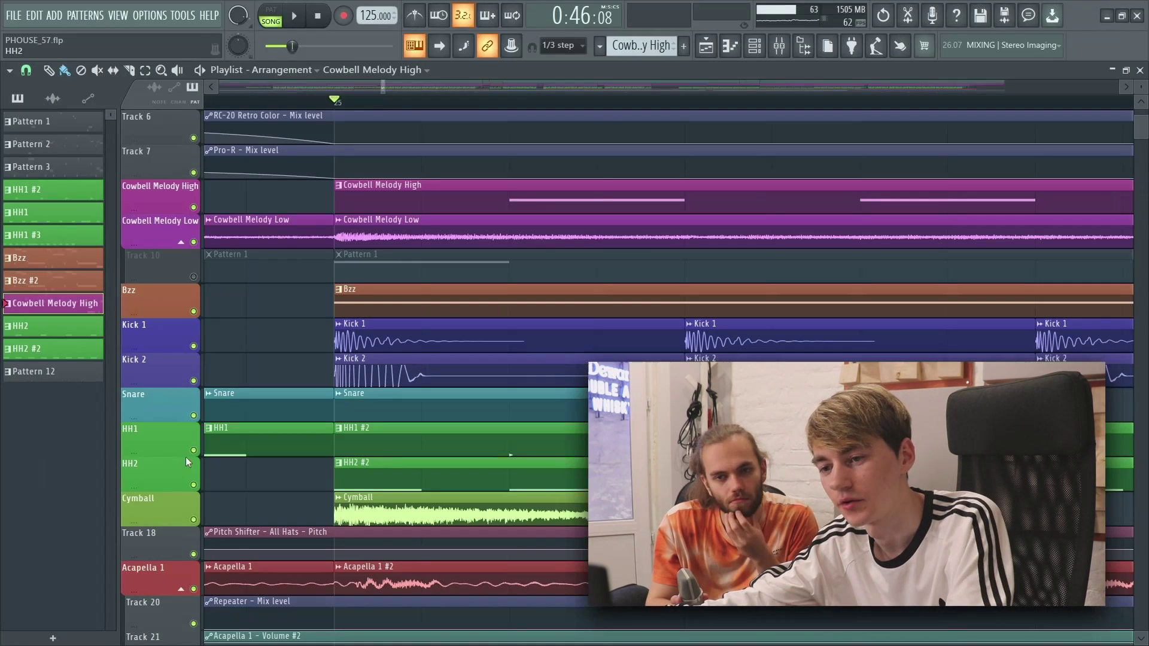
- Play from bar 25 and briefly mute the Kick 2 track to compare the layered kicks with Kick 1 alone
{"action": "key", "text": "space"}
{"action": "left_click", "coordinate": [194, 380]}
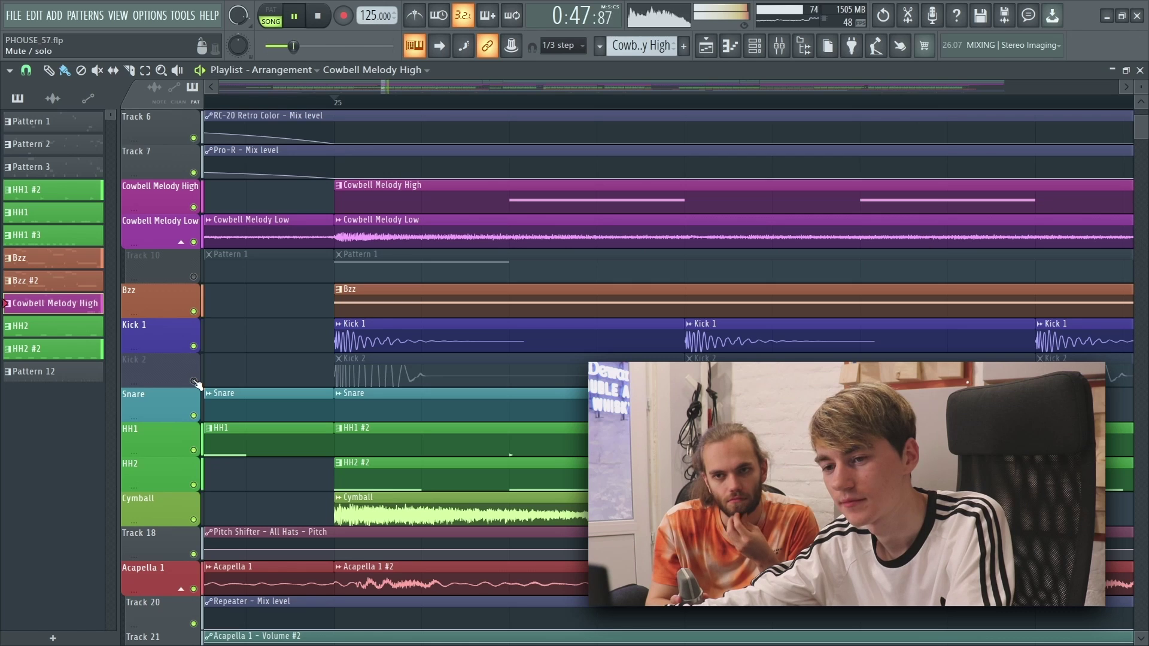
{"action": "left_click", "coordinate": [193, 381]}
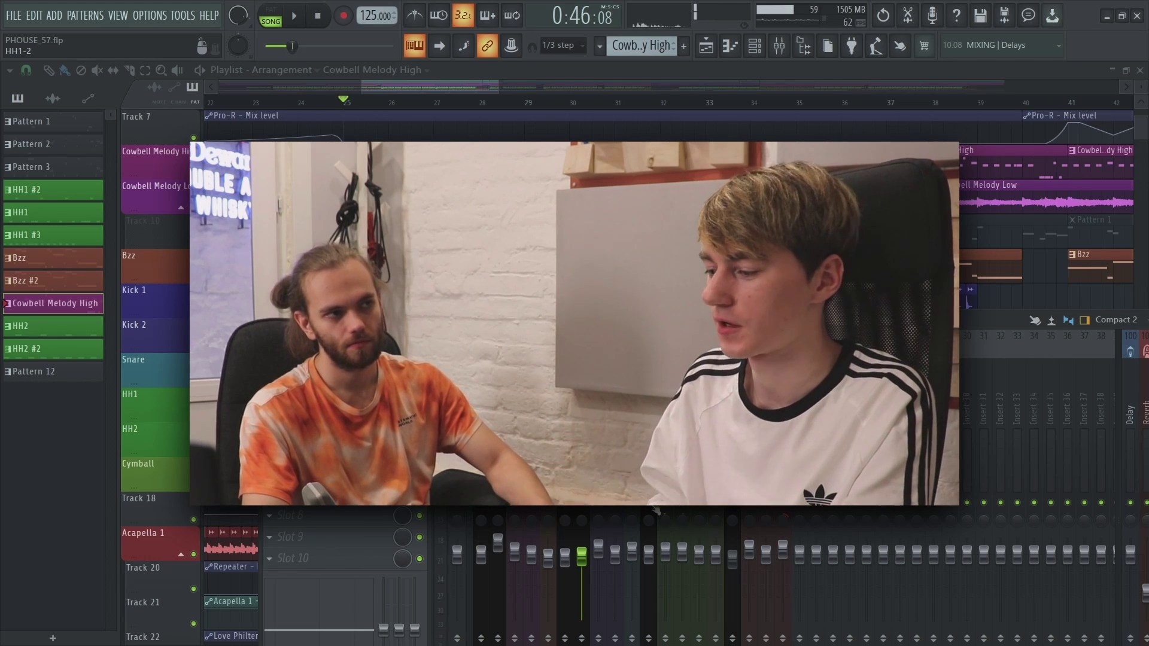
- Play from bar 25 and examine the Snare, HH1, HH2 and Cymball clips in the playlist
{"action": "key", "text": "space"}
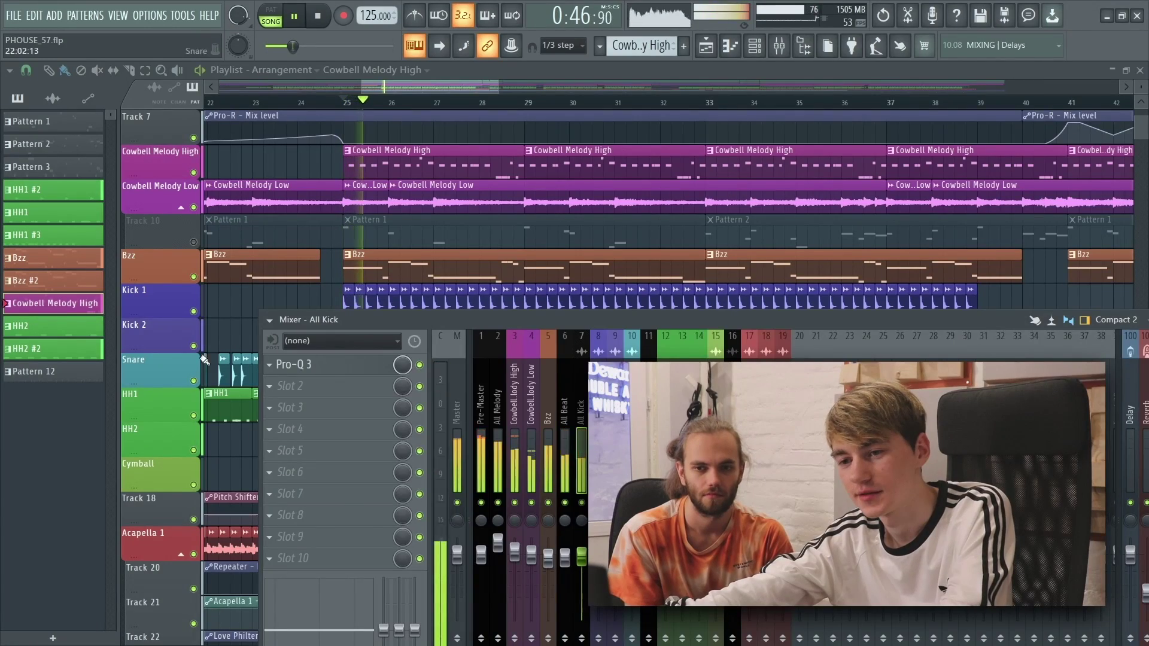
{"action": "left_click", "coordinate": [150, 404]}
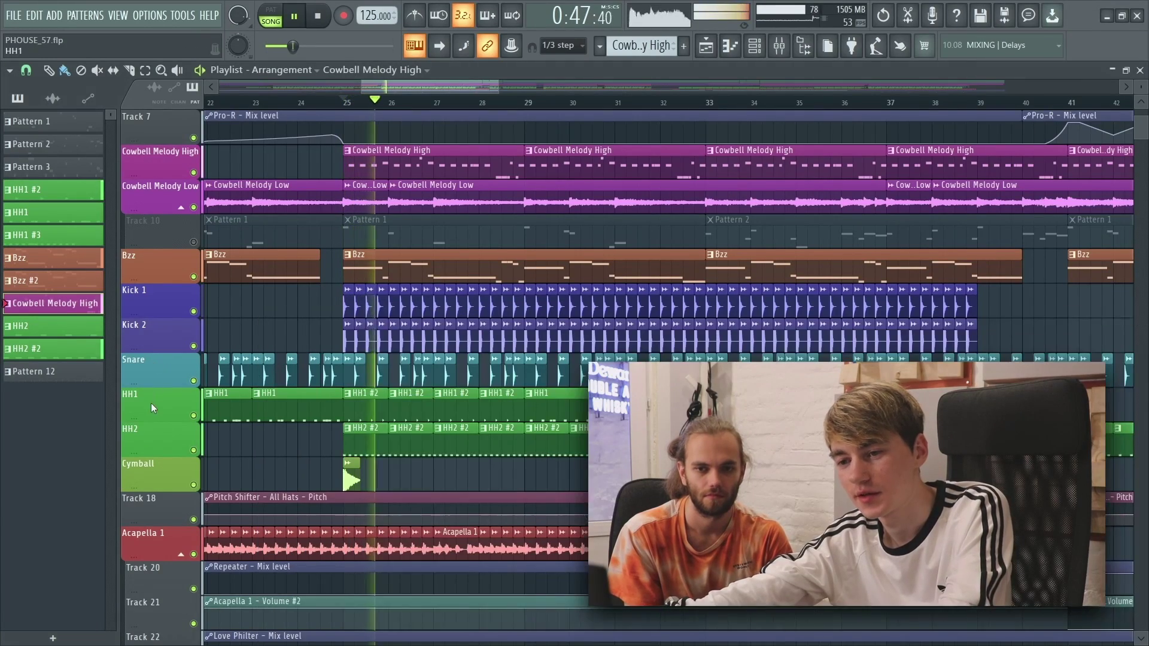
{"action": "scroll", "coordinate": [151, 404], "scroll_direction": "down", "scroll_amount": 3}
{"action": "scroll", "coordinate": [319, 368], "scroll_direction": "up", "scroll_amount": 5}
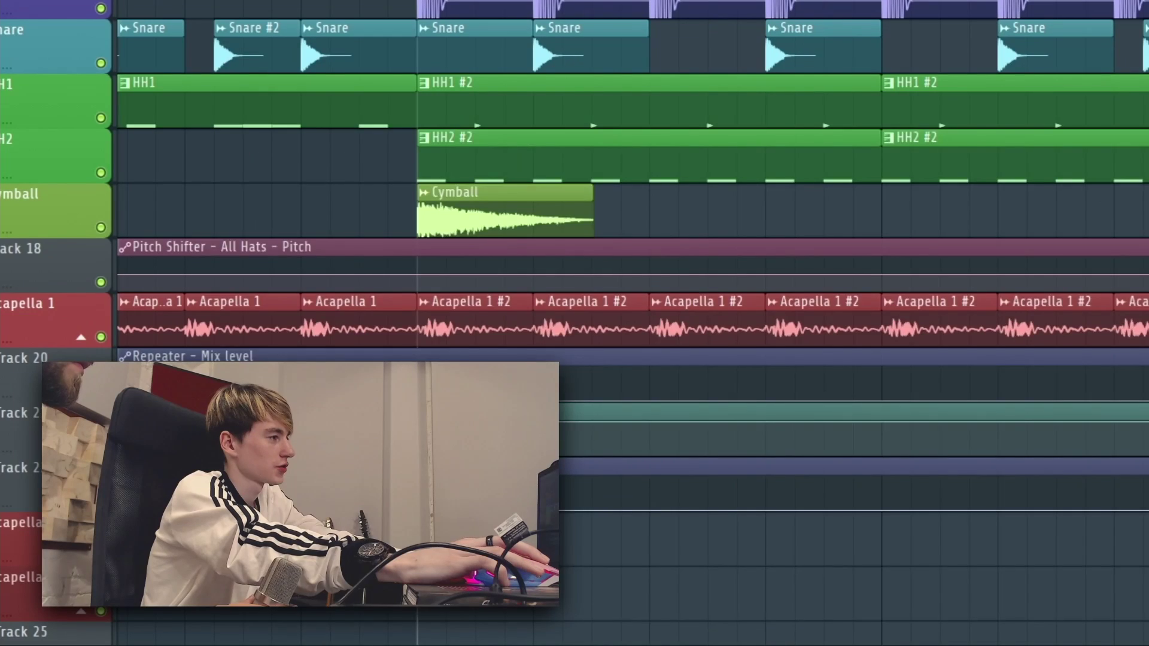
- Open the mixer, play from bar 25 and unmute the HH1-2 track to hear it in the beat, stopping playback after listening
{"action": "key", "text": "F9"}
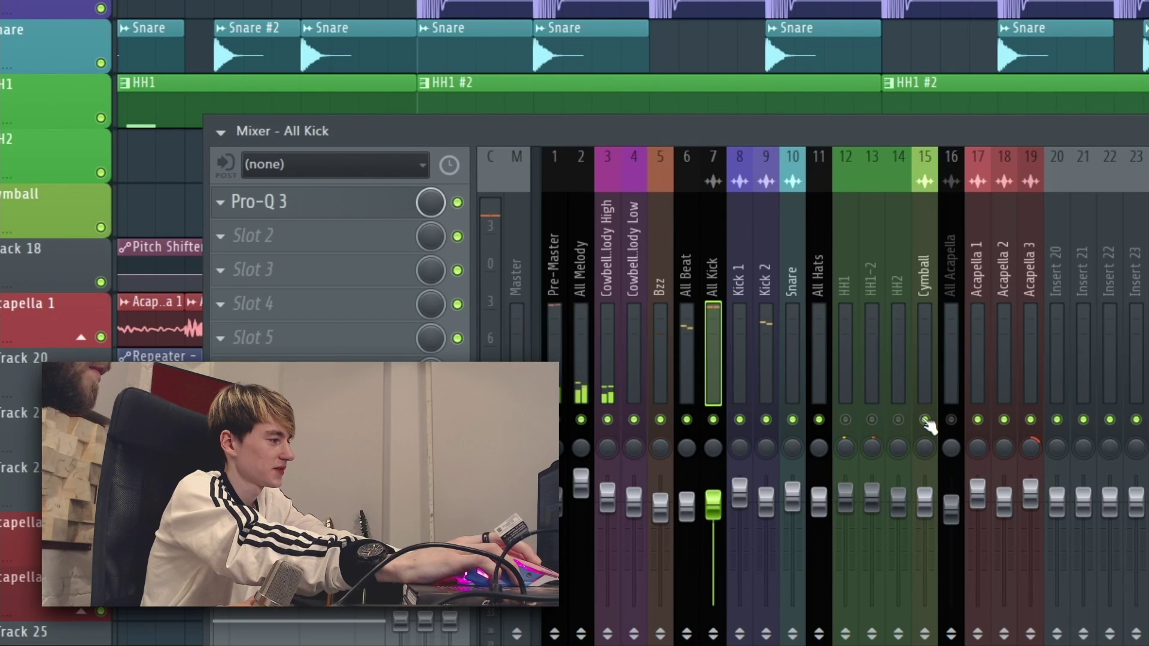
{"action": "key", "text": "space"}
{"action": "left_click", "coordinate": [871, 420]}
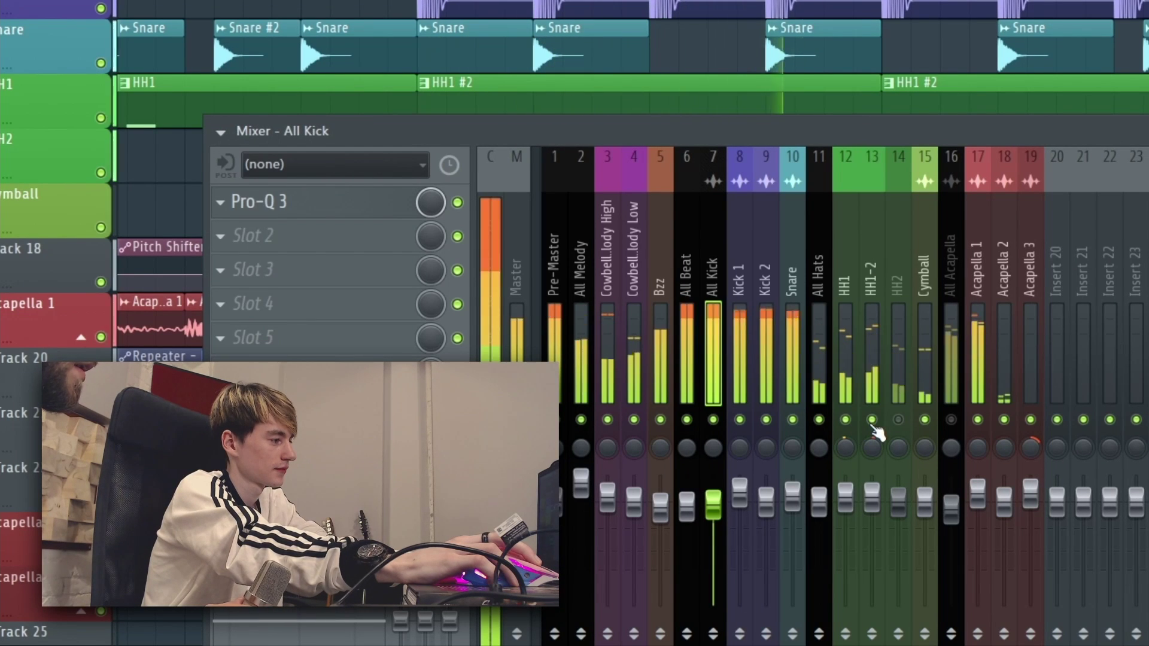
{"action": "key", "text": "space"}
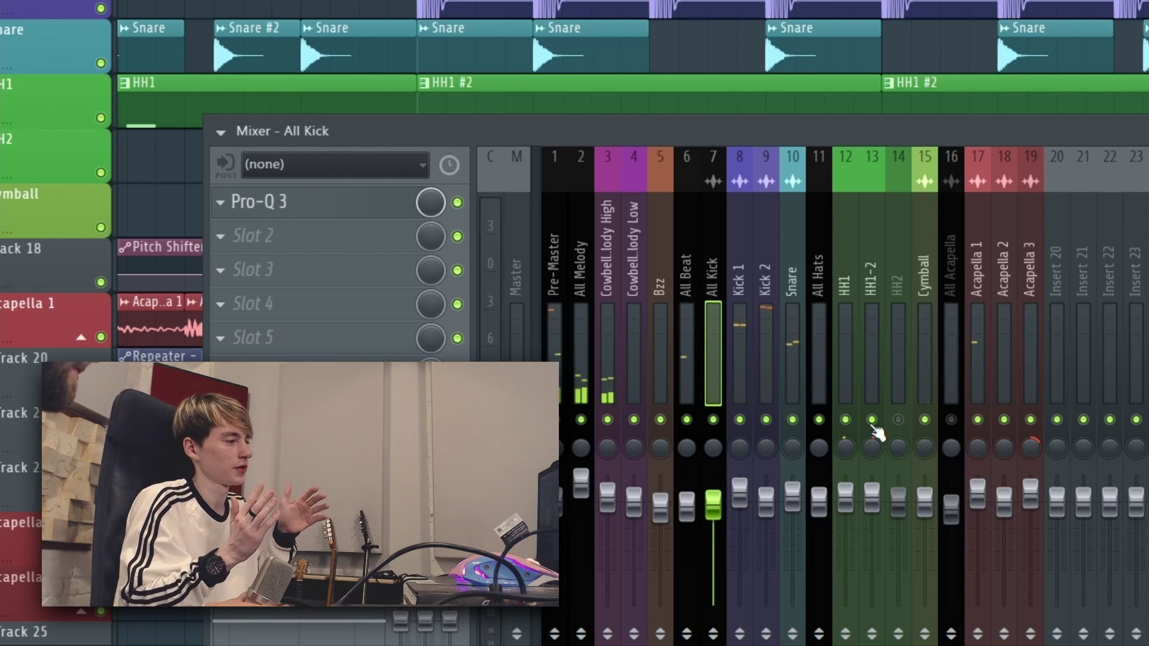
- Unmute the HH2 mixer track and play the section again, toggling HH1-2 to compare the hi-hat layers
{"action": "left_click", "coordinate": [898, 421]}
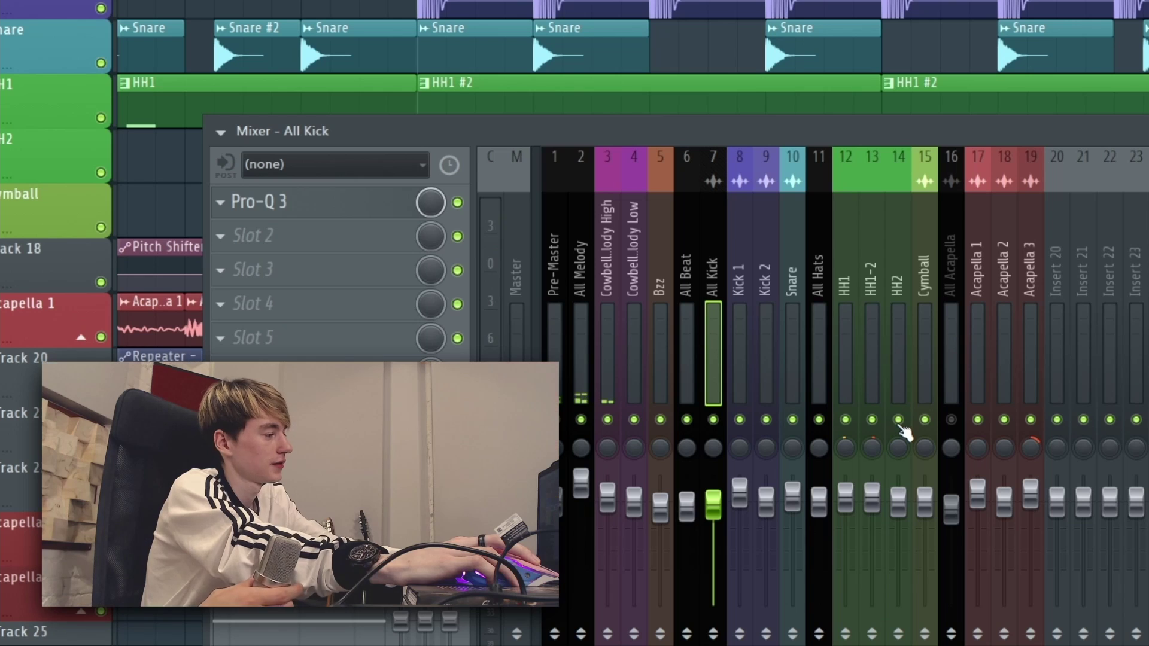
{"action": "key", "text": "space"}
{"action": "left_click", "coordinate": [872, 420]}
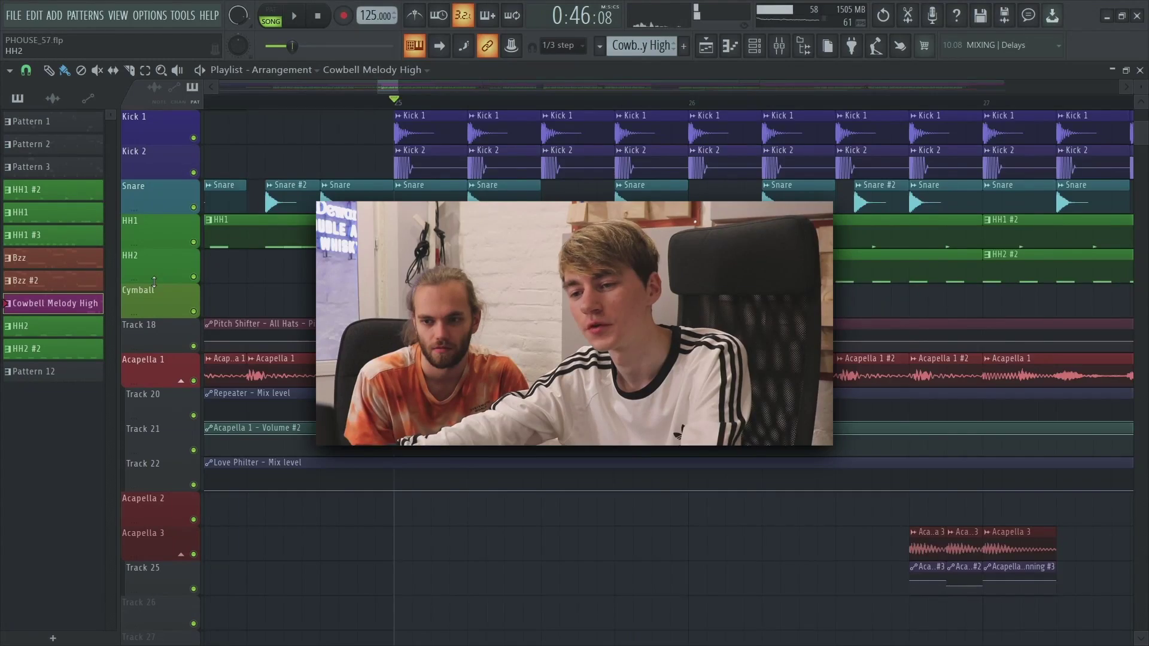
- Raise the mixer window over the playlist and select the All Acapella track to show its effect chain
{"action": "scroll", "coordinate": [267, 401], "scroll_direction": "up", "scroll_amount": 5}
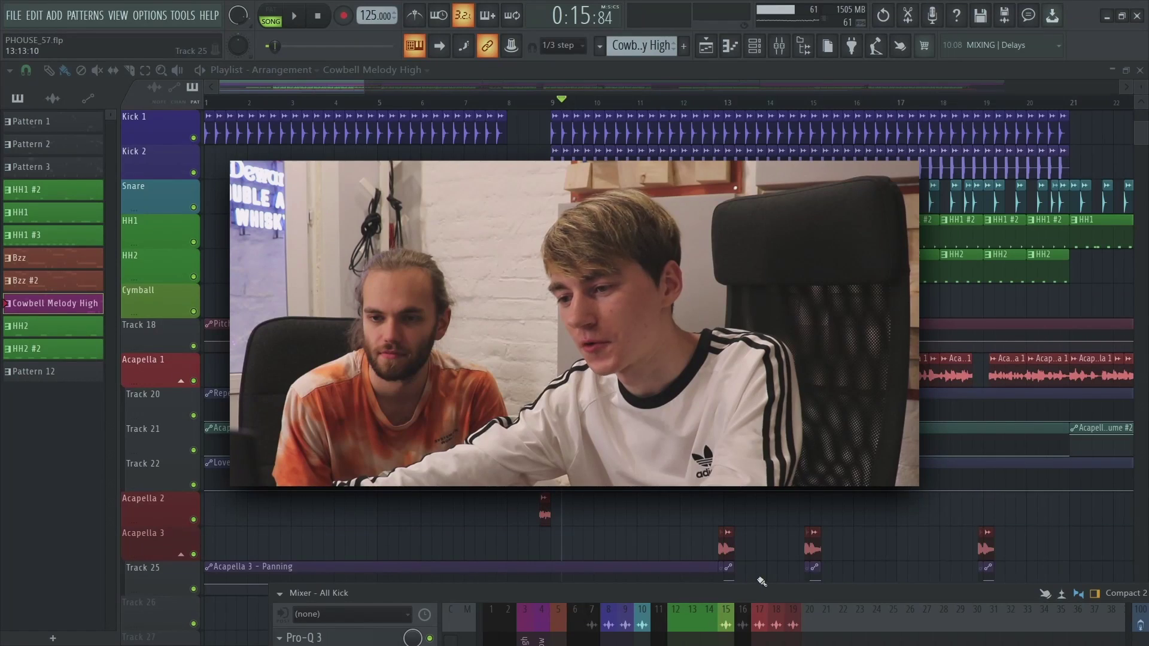
{"action": "left_click_drag", "start_coordinate": [783, 592], "coordinate": [687, 102]}
{"action": "left_click", "coordinate": [648, 179]}
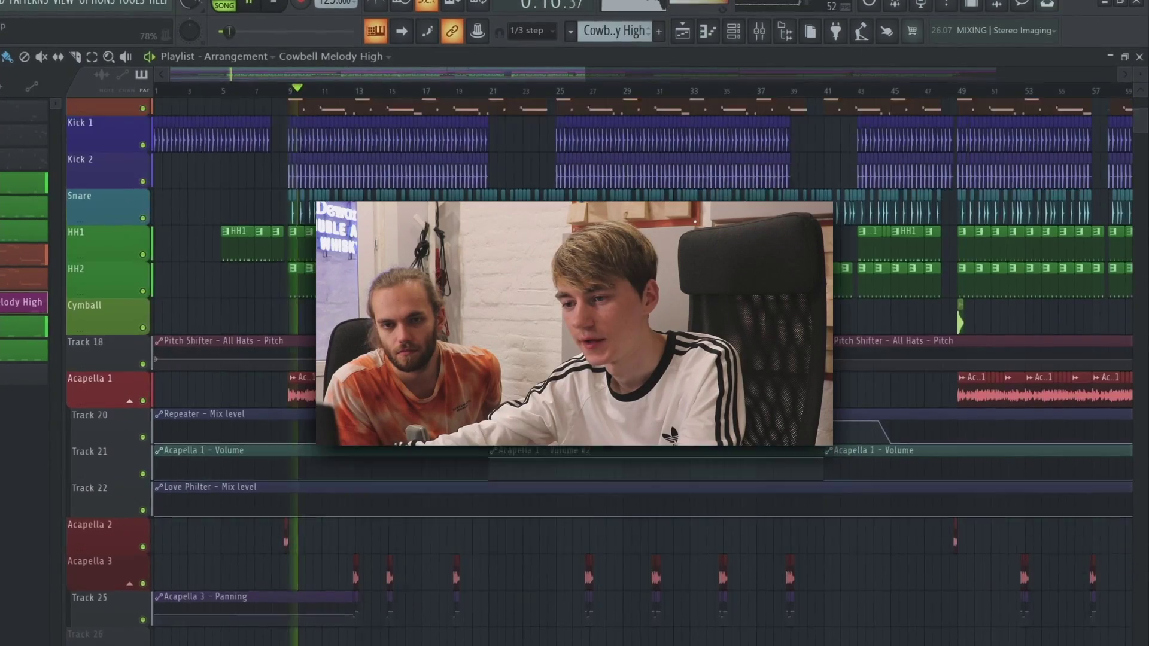
- Jump playback to about bar 19 and follow the drum, acapella and automation tracks through the build-up and drop to about bar 40
{"action": "scroll", "coordinate": [444, 166], "scroll_direction": "up", "scroll_amount": 8}
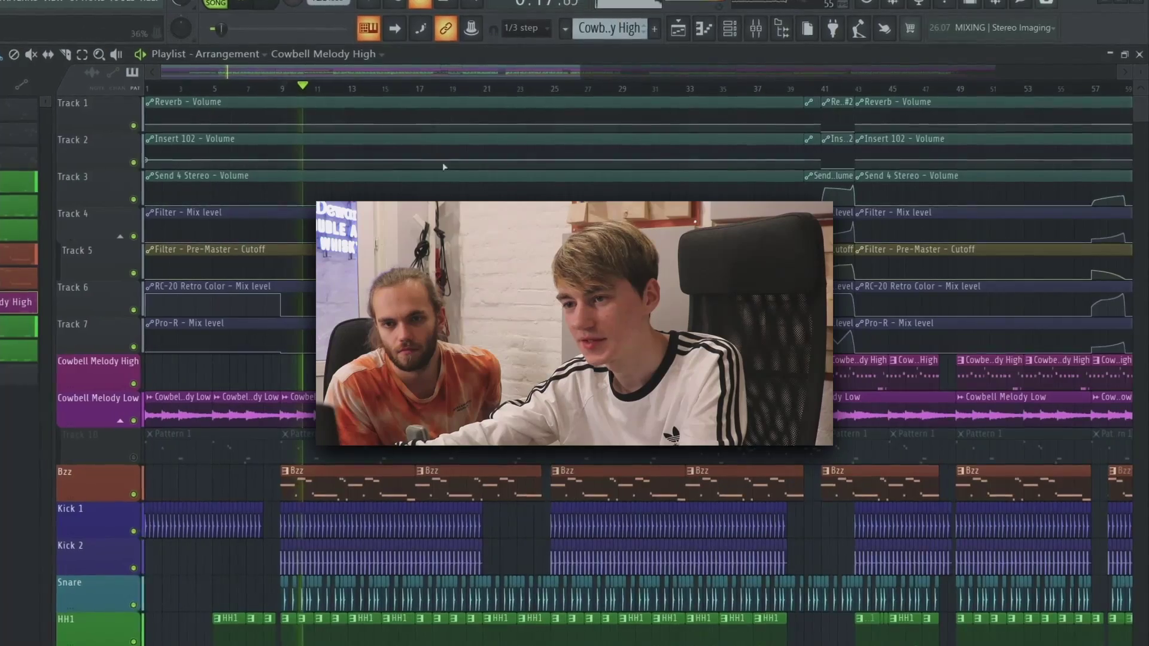
{"action": "left_click", "coordinate": [456, 89]}
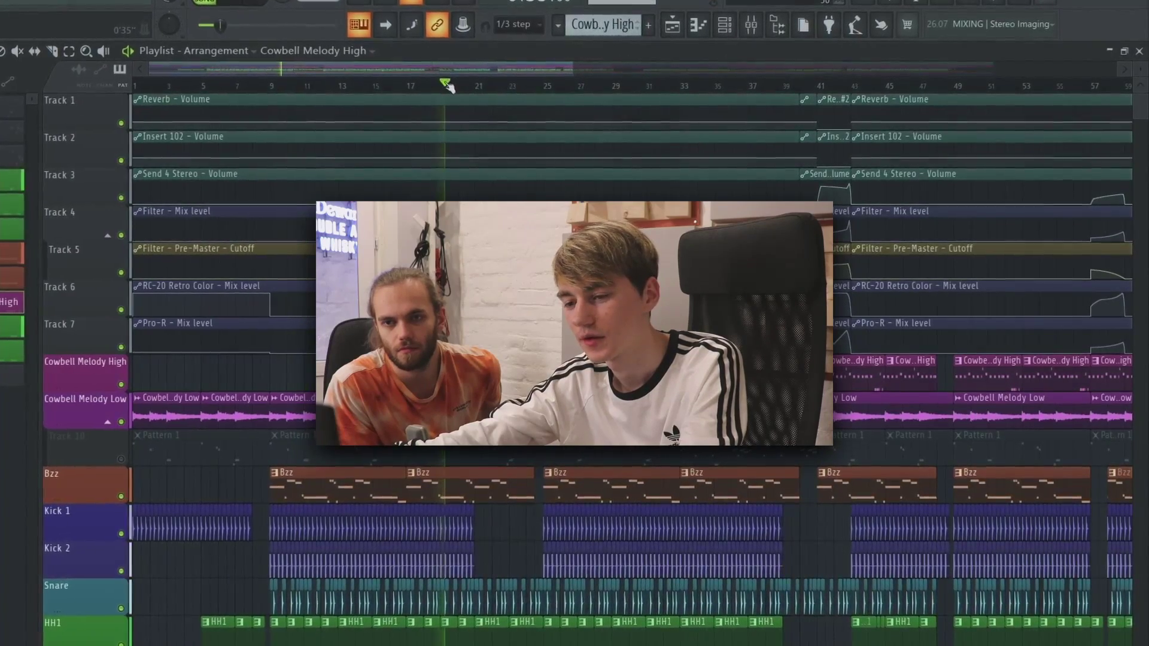
{"action": "scroll", "coordinate": [407, 347], "scroll_direction": "down", "scroll_amount": 8}
{"action": "scroll", "coordinate": [468, 472], "scroll_direction": "up", "scroll_amount": 4}
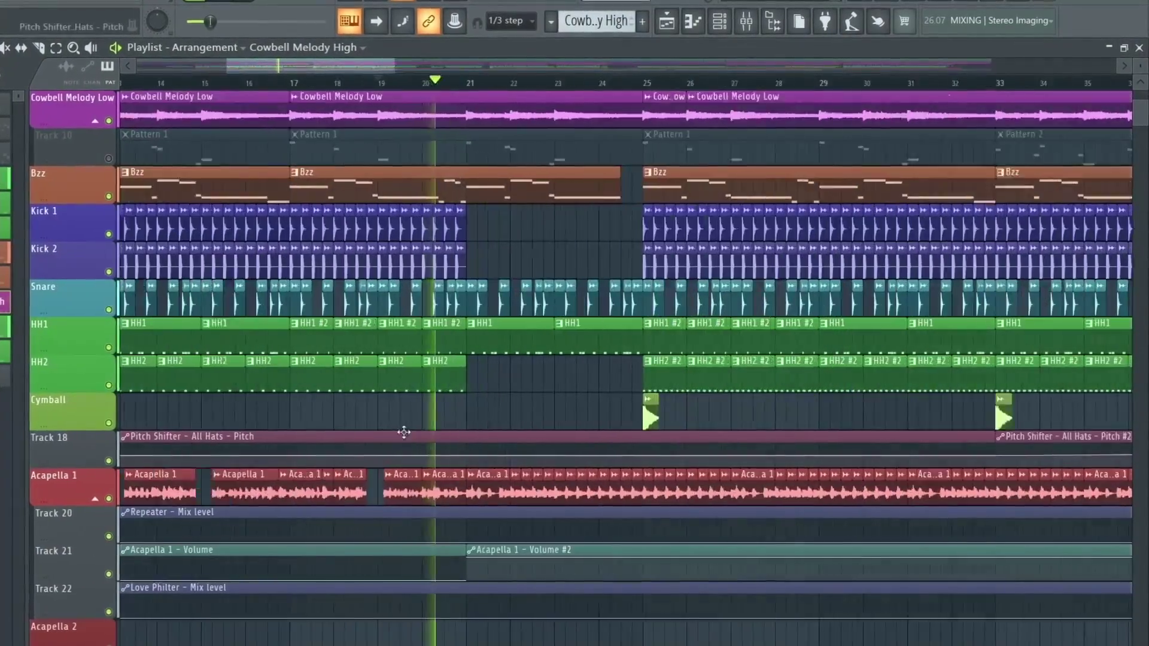
{"action": "scroll", "coordinate": [404, 432], "scroll_direction": "up", "scroll_amount": 3}
{"action": "scroll", "coordinate": [810, 438], "scroll_direction": "up", "scroll_amount": 1}
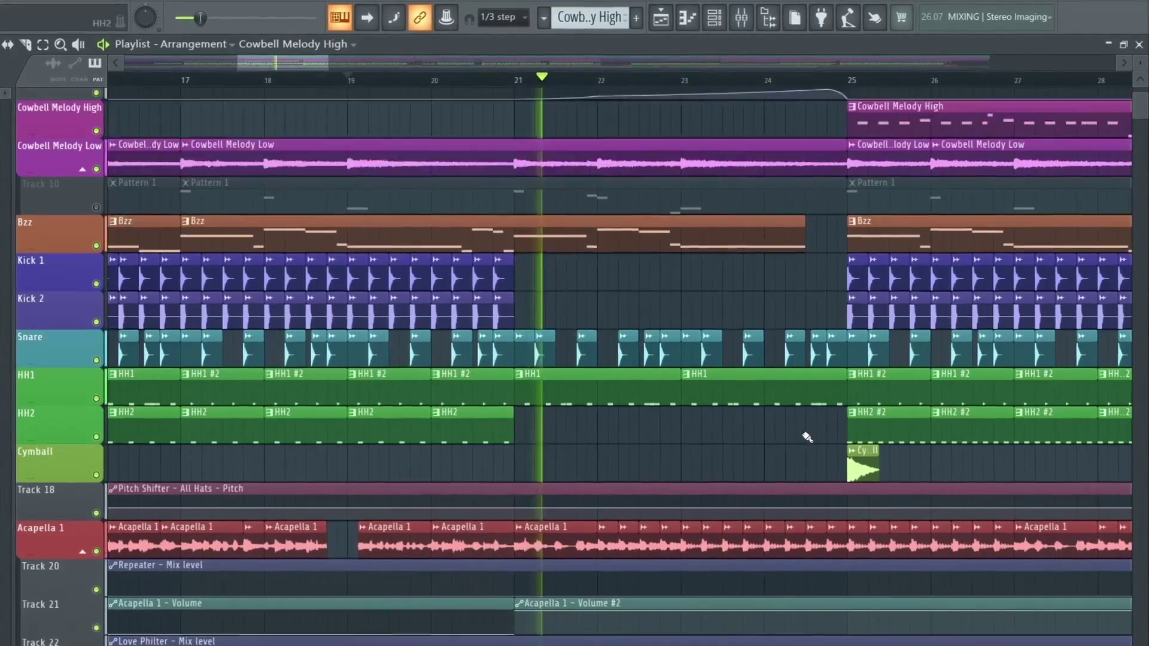
{"action": "scroll", "coordinate": [807, 437], "scroll_direction": "up", "scroll_amount": 7}
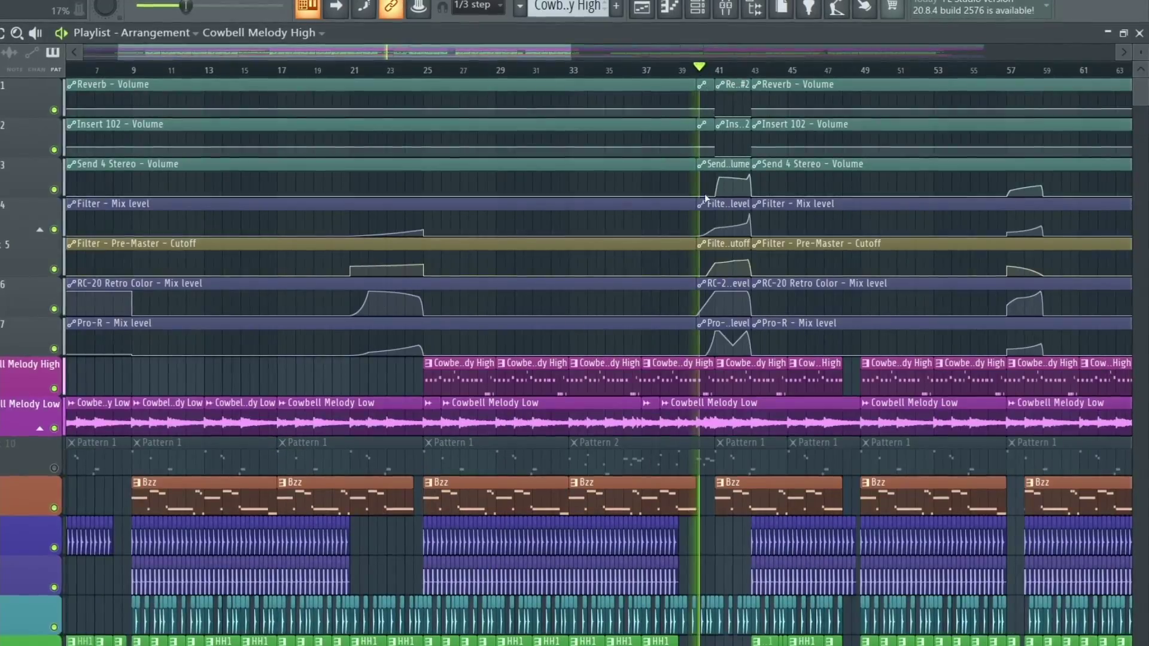
{"action": "scroll", "coordinate": [823, 429], "scroll_direction": "up", "scroll_amount": 4}
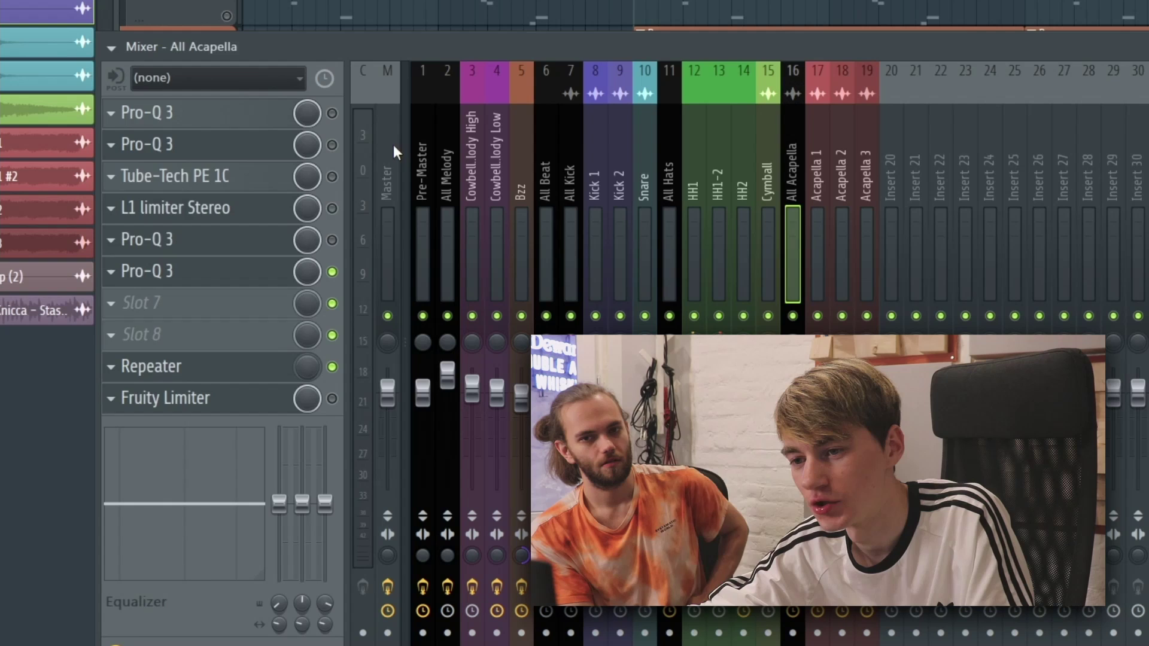
- Select the Master track in the mixer, then reopen the mixer from the playlist and open an effect to inspect its Mix setting
{"action": "left_click", "coordinate": [393, 146]}
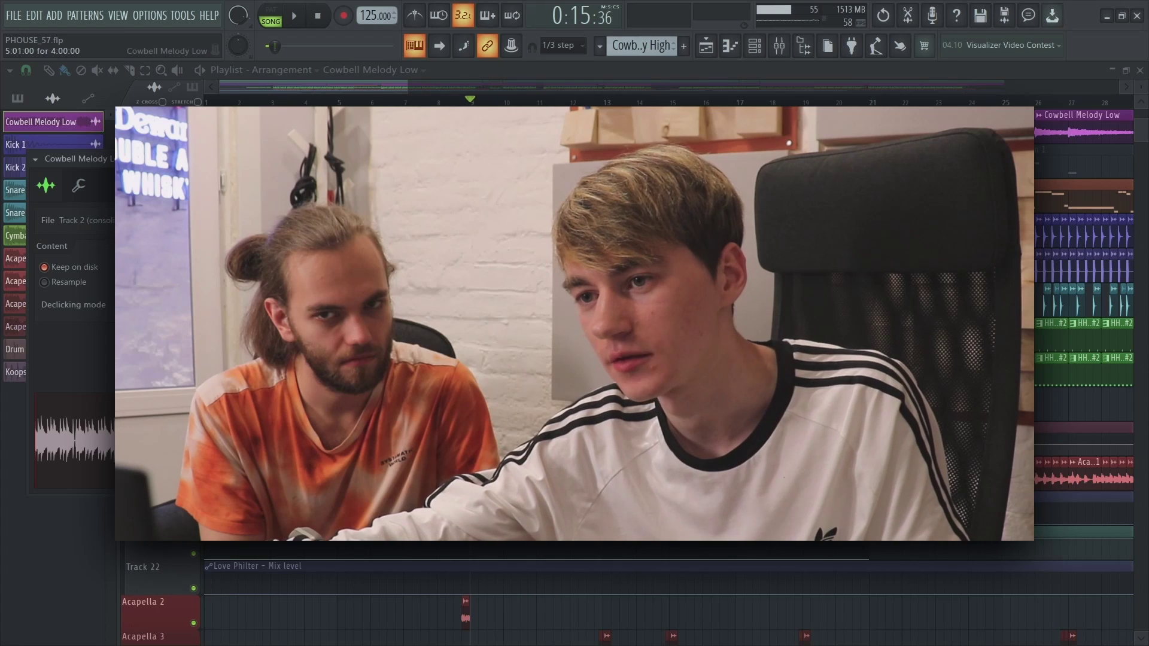
{"action": "left_click", "coordinate": [459, 77]}
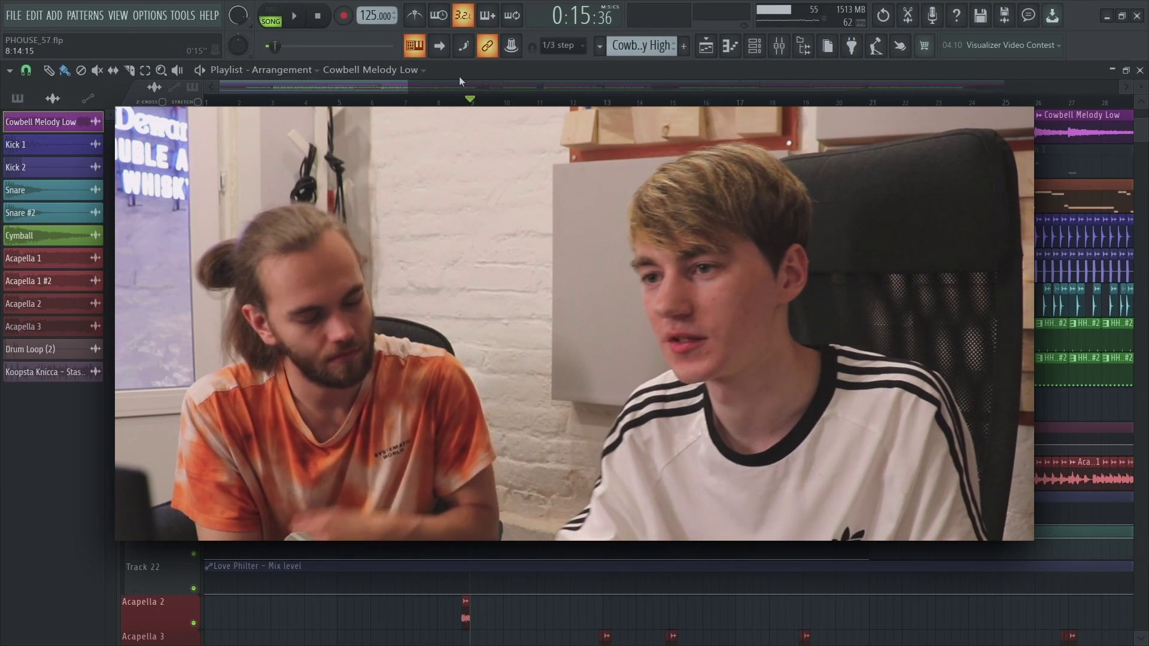
{"action": "left_click", "coordinate": [779, 46]}
{"action": "left_click", "coordinate": [302, 383]}
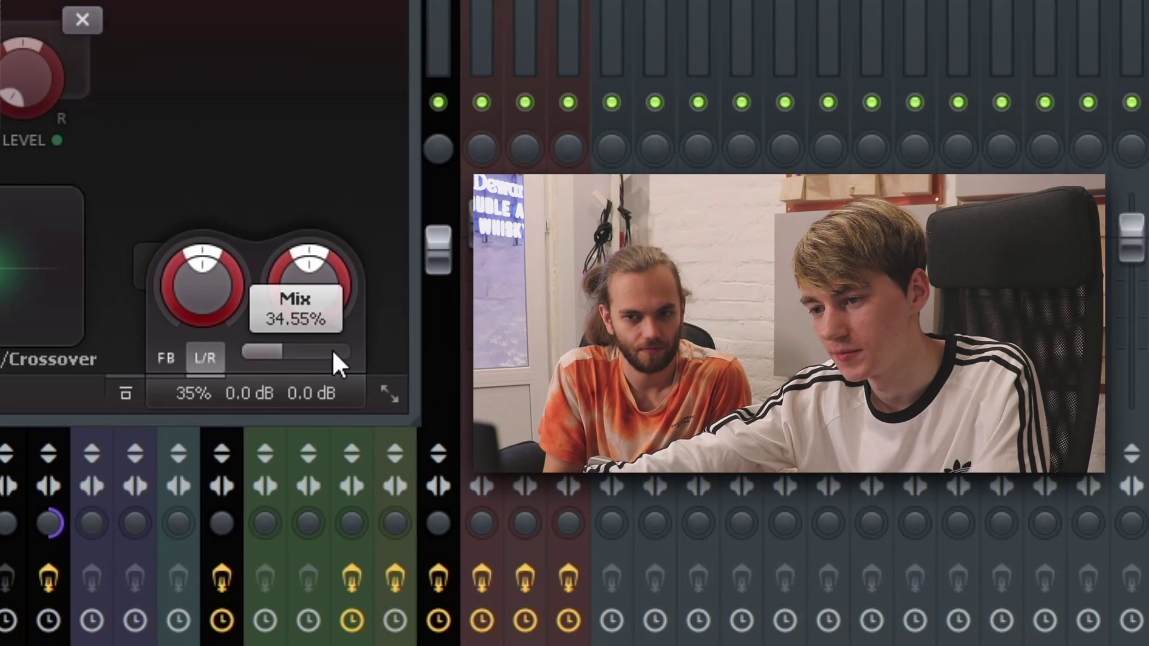
{"action": "mouse_move", "coordinate": [274, 359]}
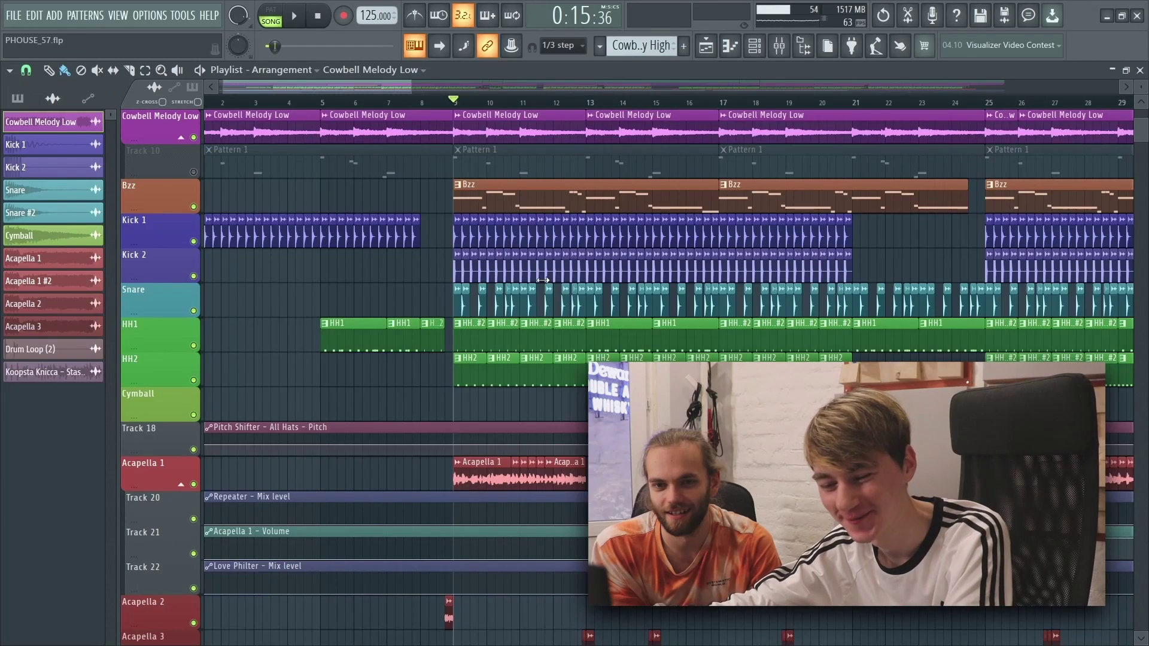
- Review the whole arrangement in the playlist, from the automation tracks down to the acapella tracks
{"action": "scroll", "coordinate": [534, 308], "scroll_direction": "down", "scroll_amount": 6}
{"action": "scroll", "coordinate": [535, 307], "scroll_direction": "up", "scroll_amount": 1}
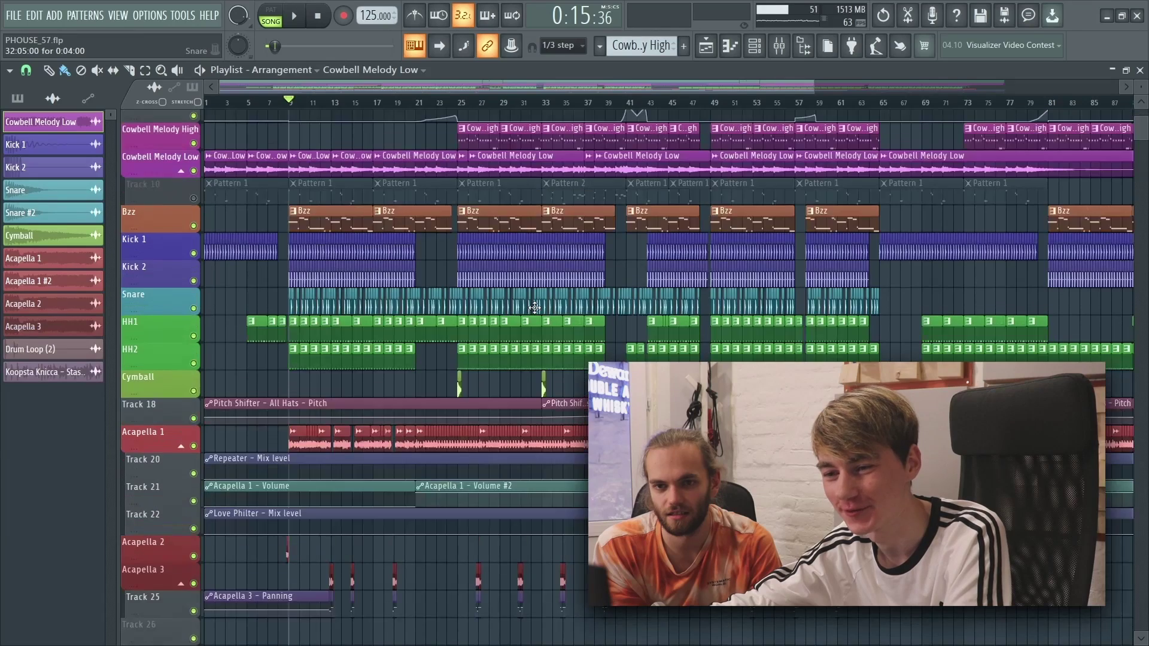
{"action": "scroll", "coordinate": [535, 307], "scroll_direction": "up", "scroll_amount": 5}
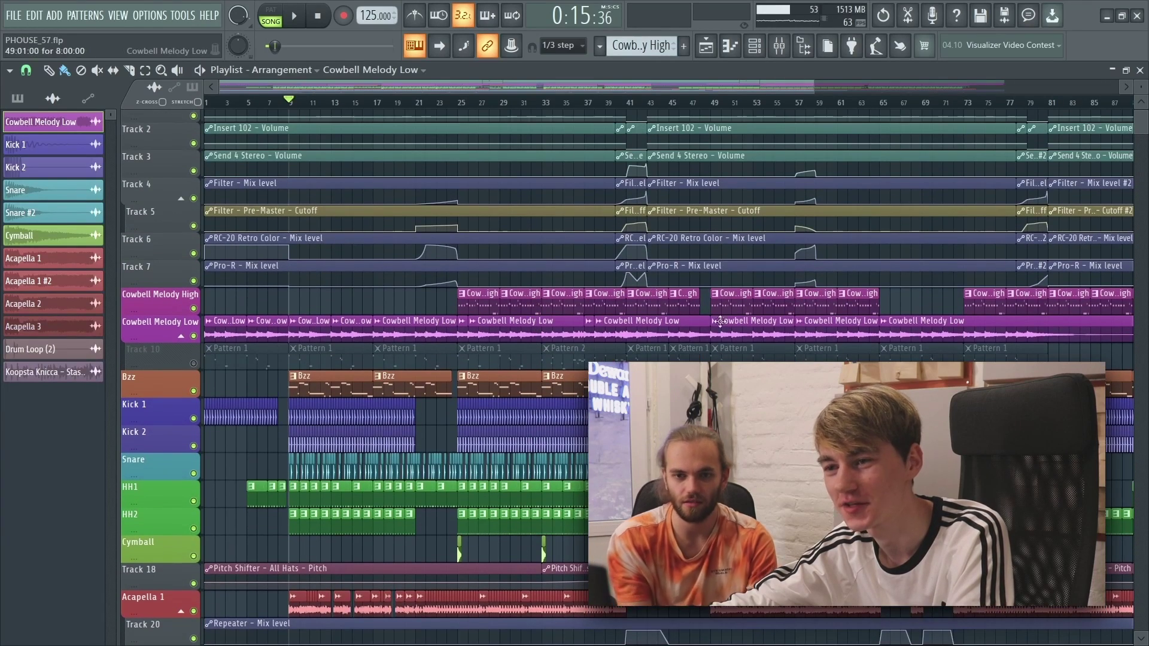
{"action": "scroll", "coordinate": [680, 328], "scroll_direction": "down", "scroll_amount": 4}
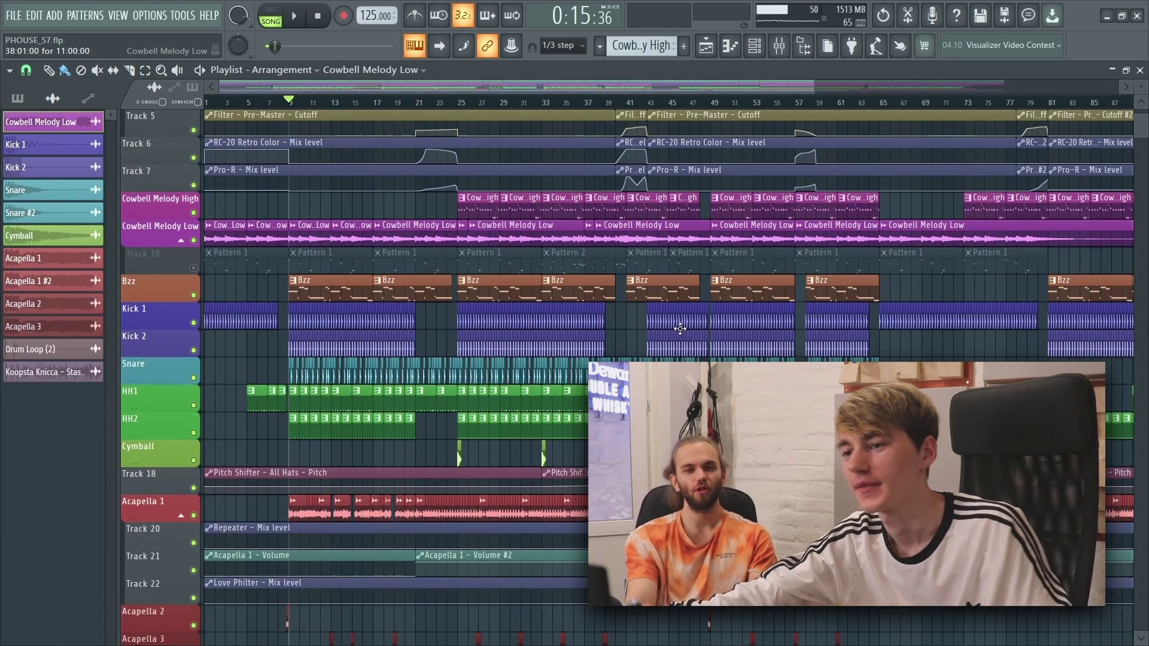